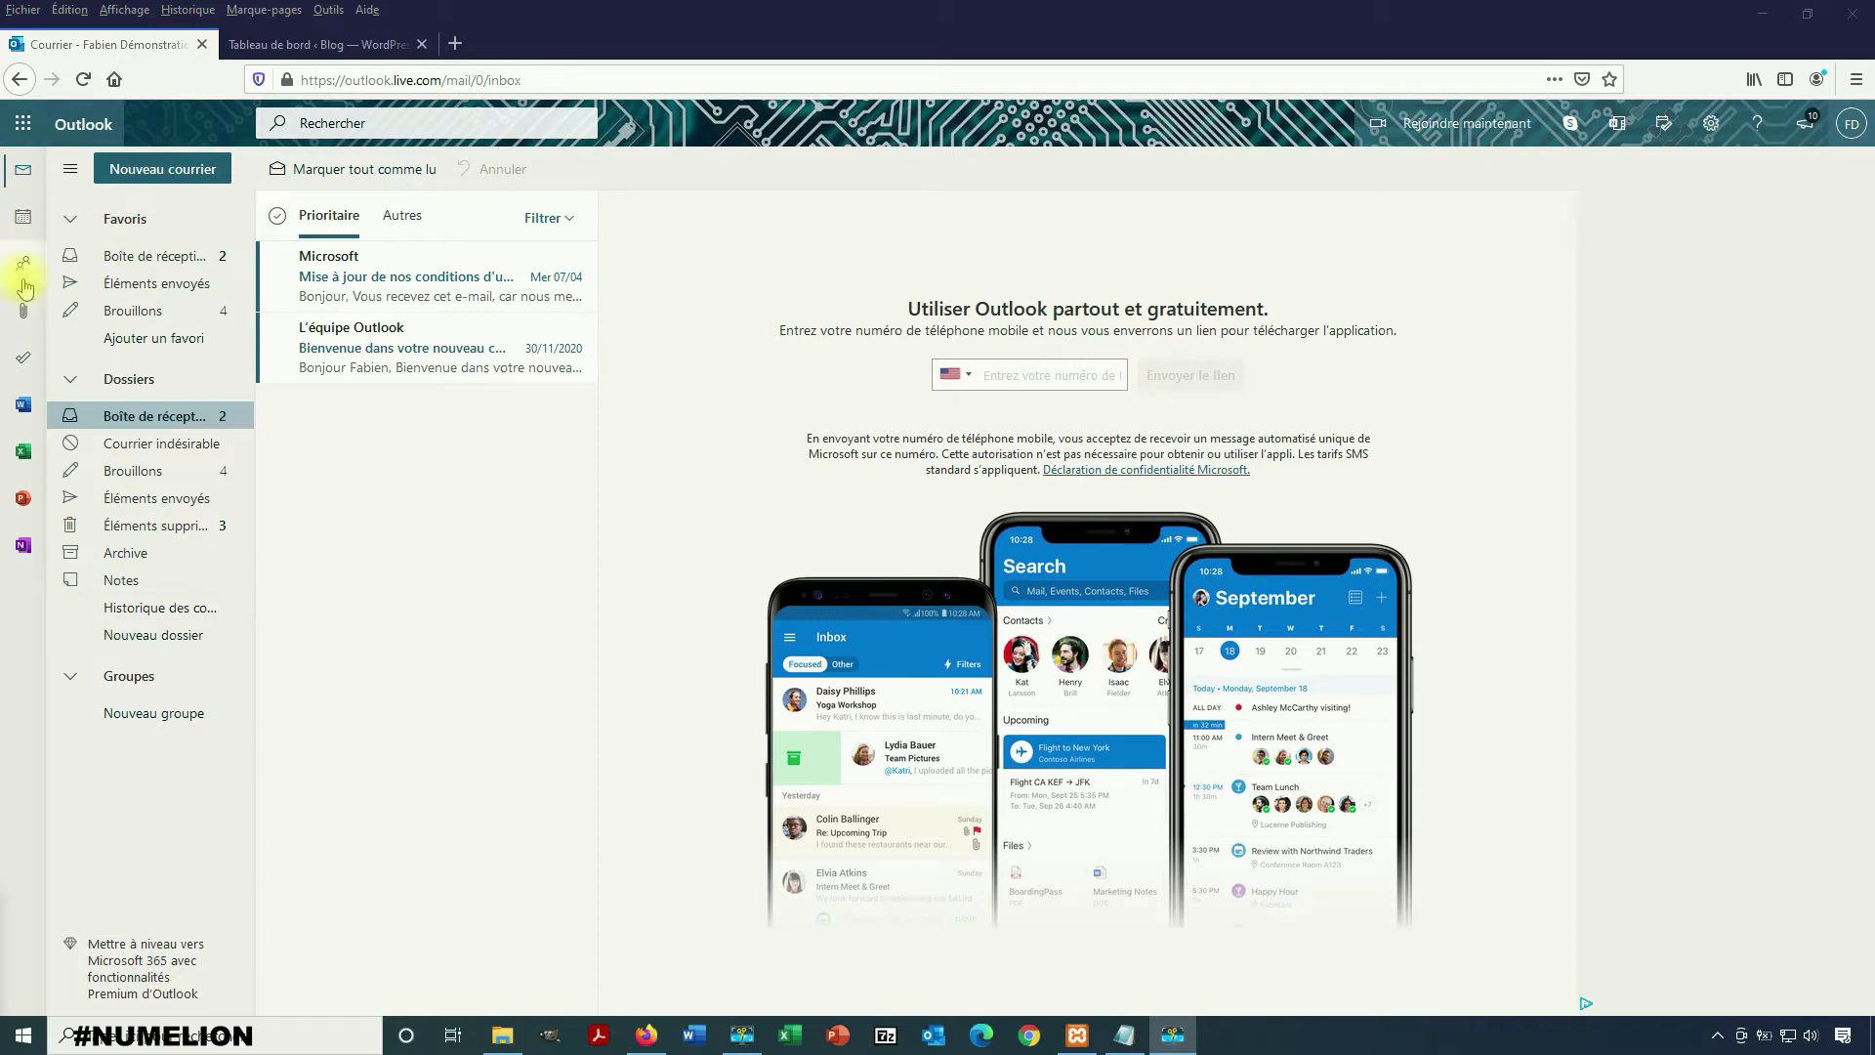
- Switch from the Outlook inbox to OneDrive
click(23, 127)
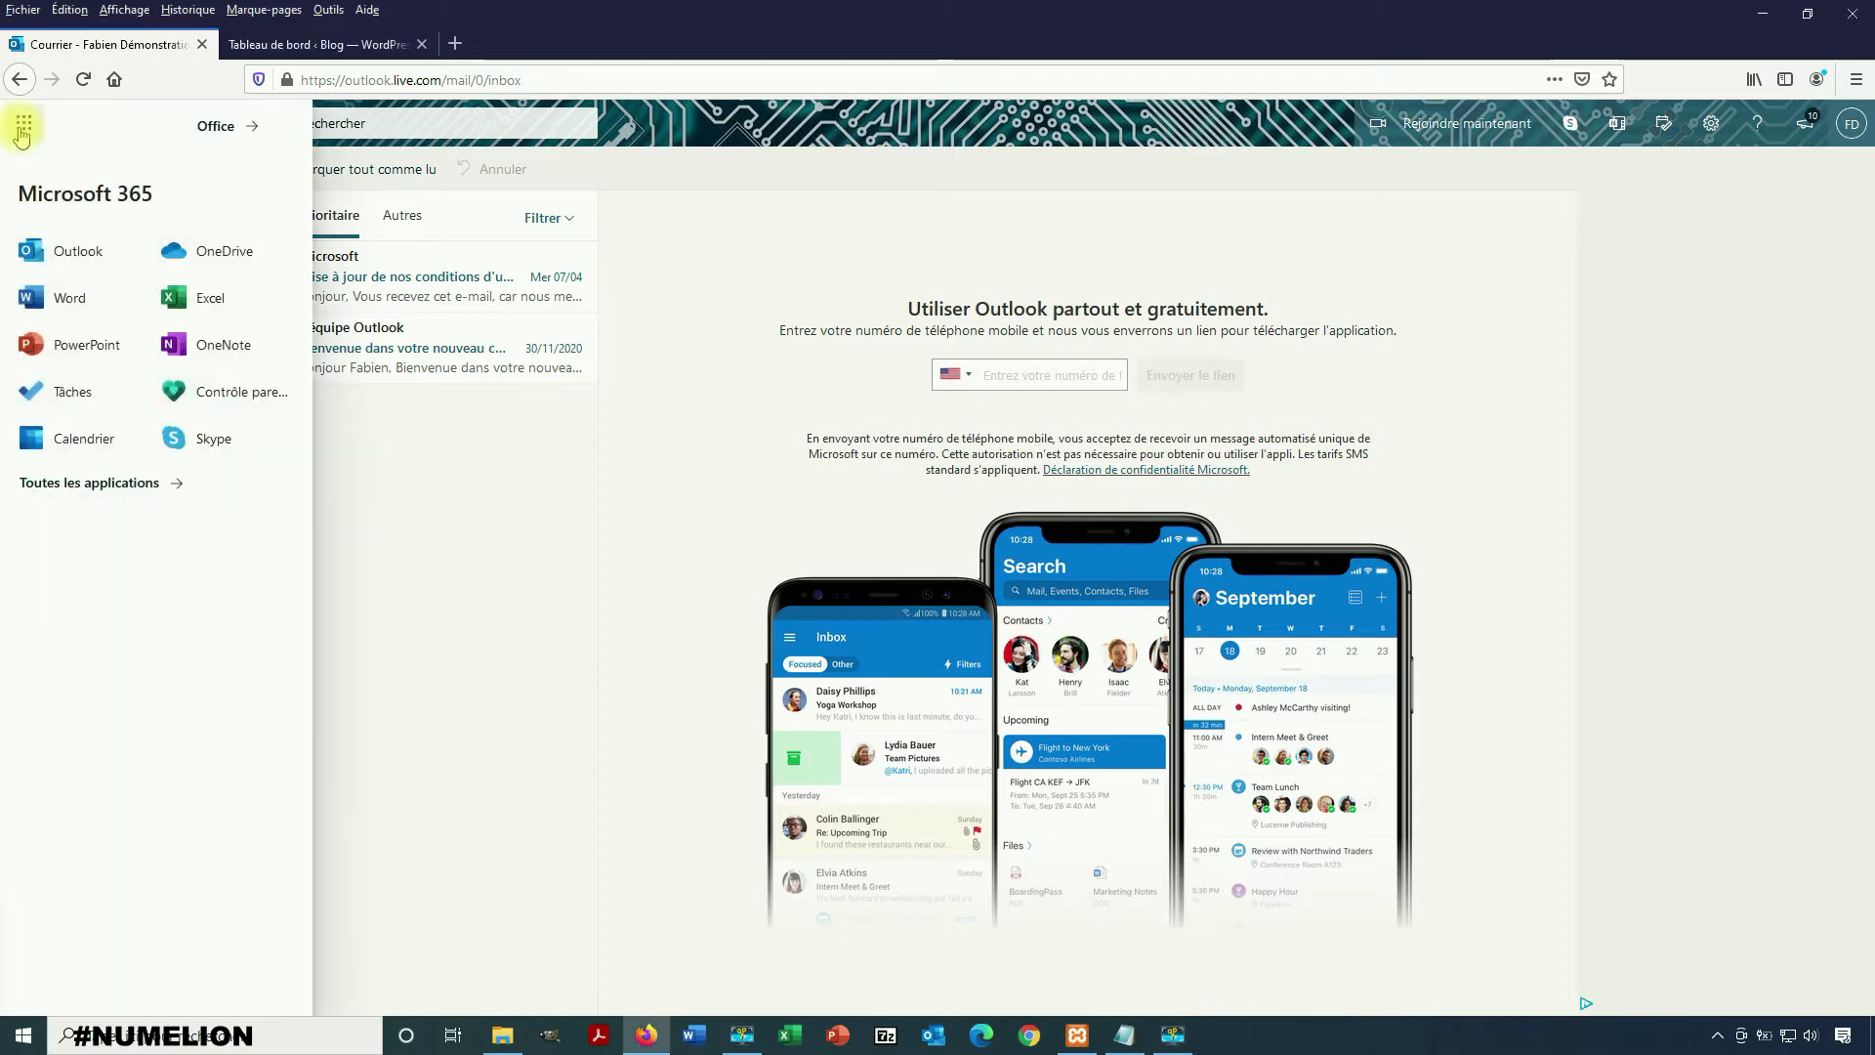
click(186, 253)
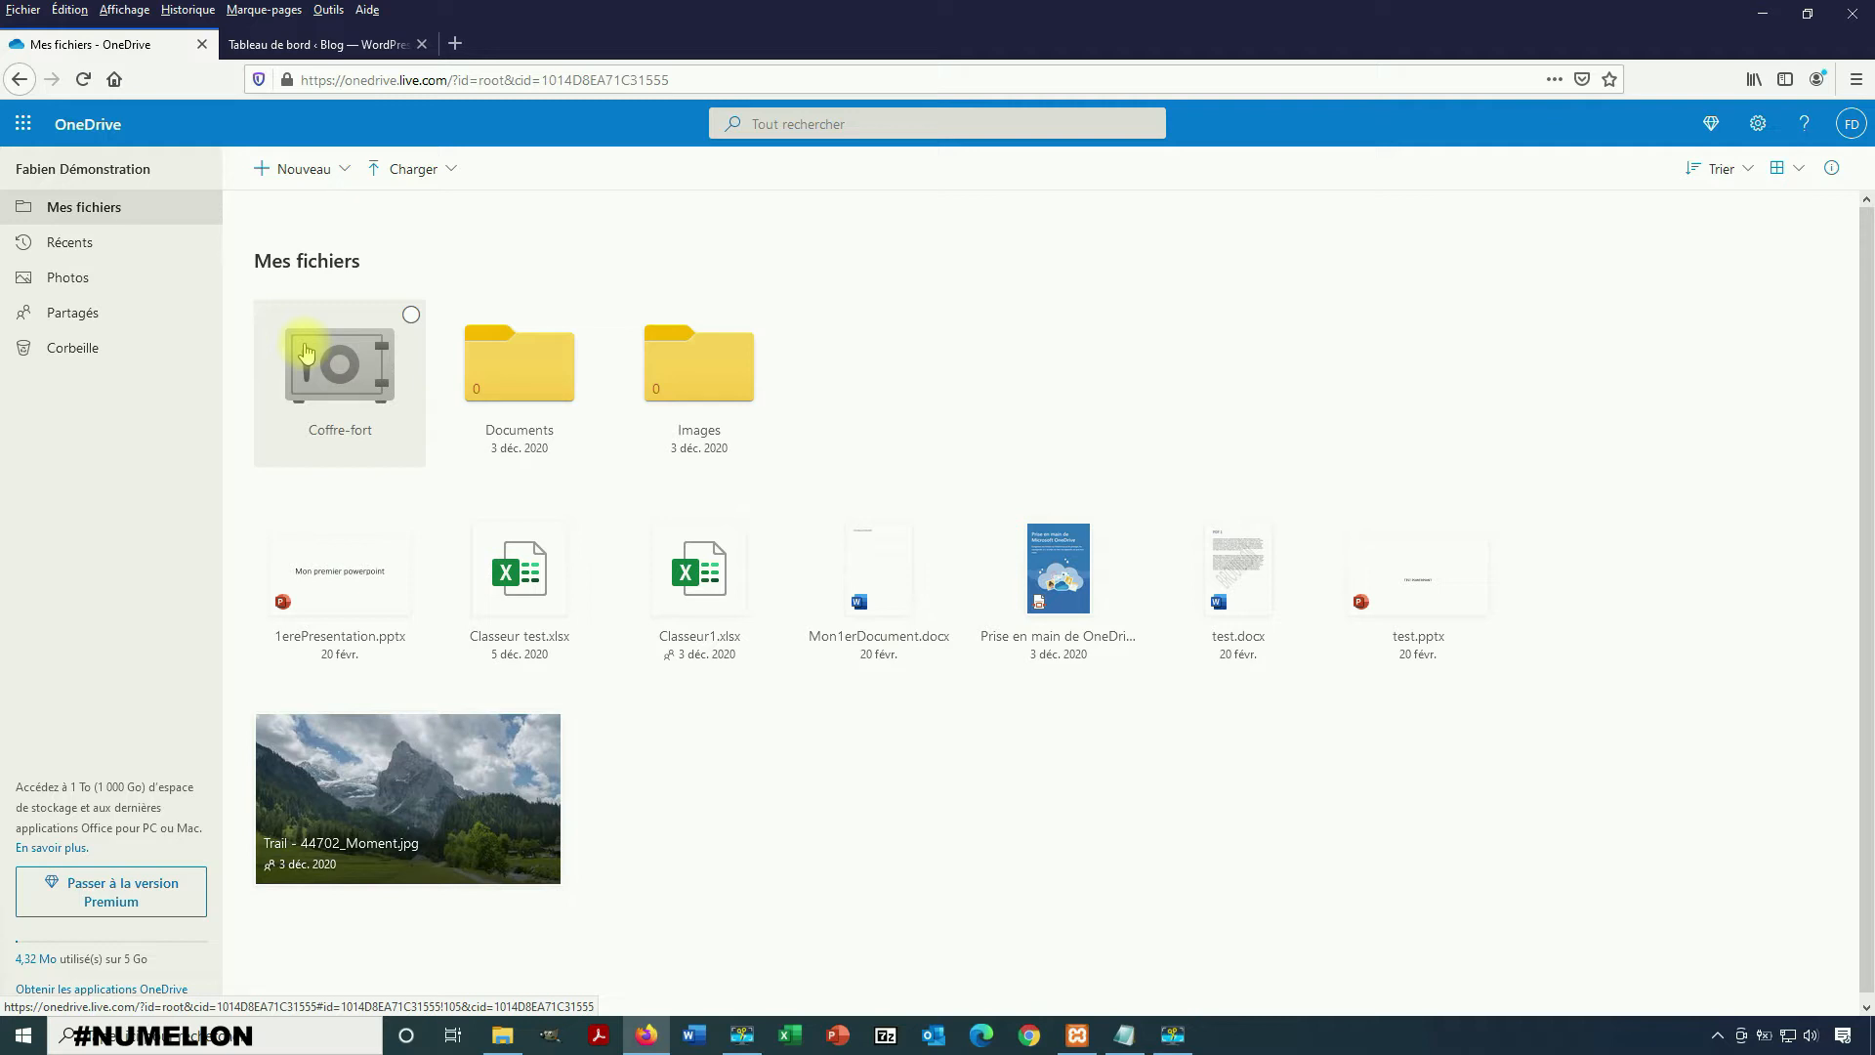
right_click(722, 772)
click(716, 781)
right_click(755, 776)
click(912, 310)
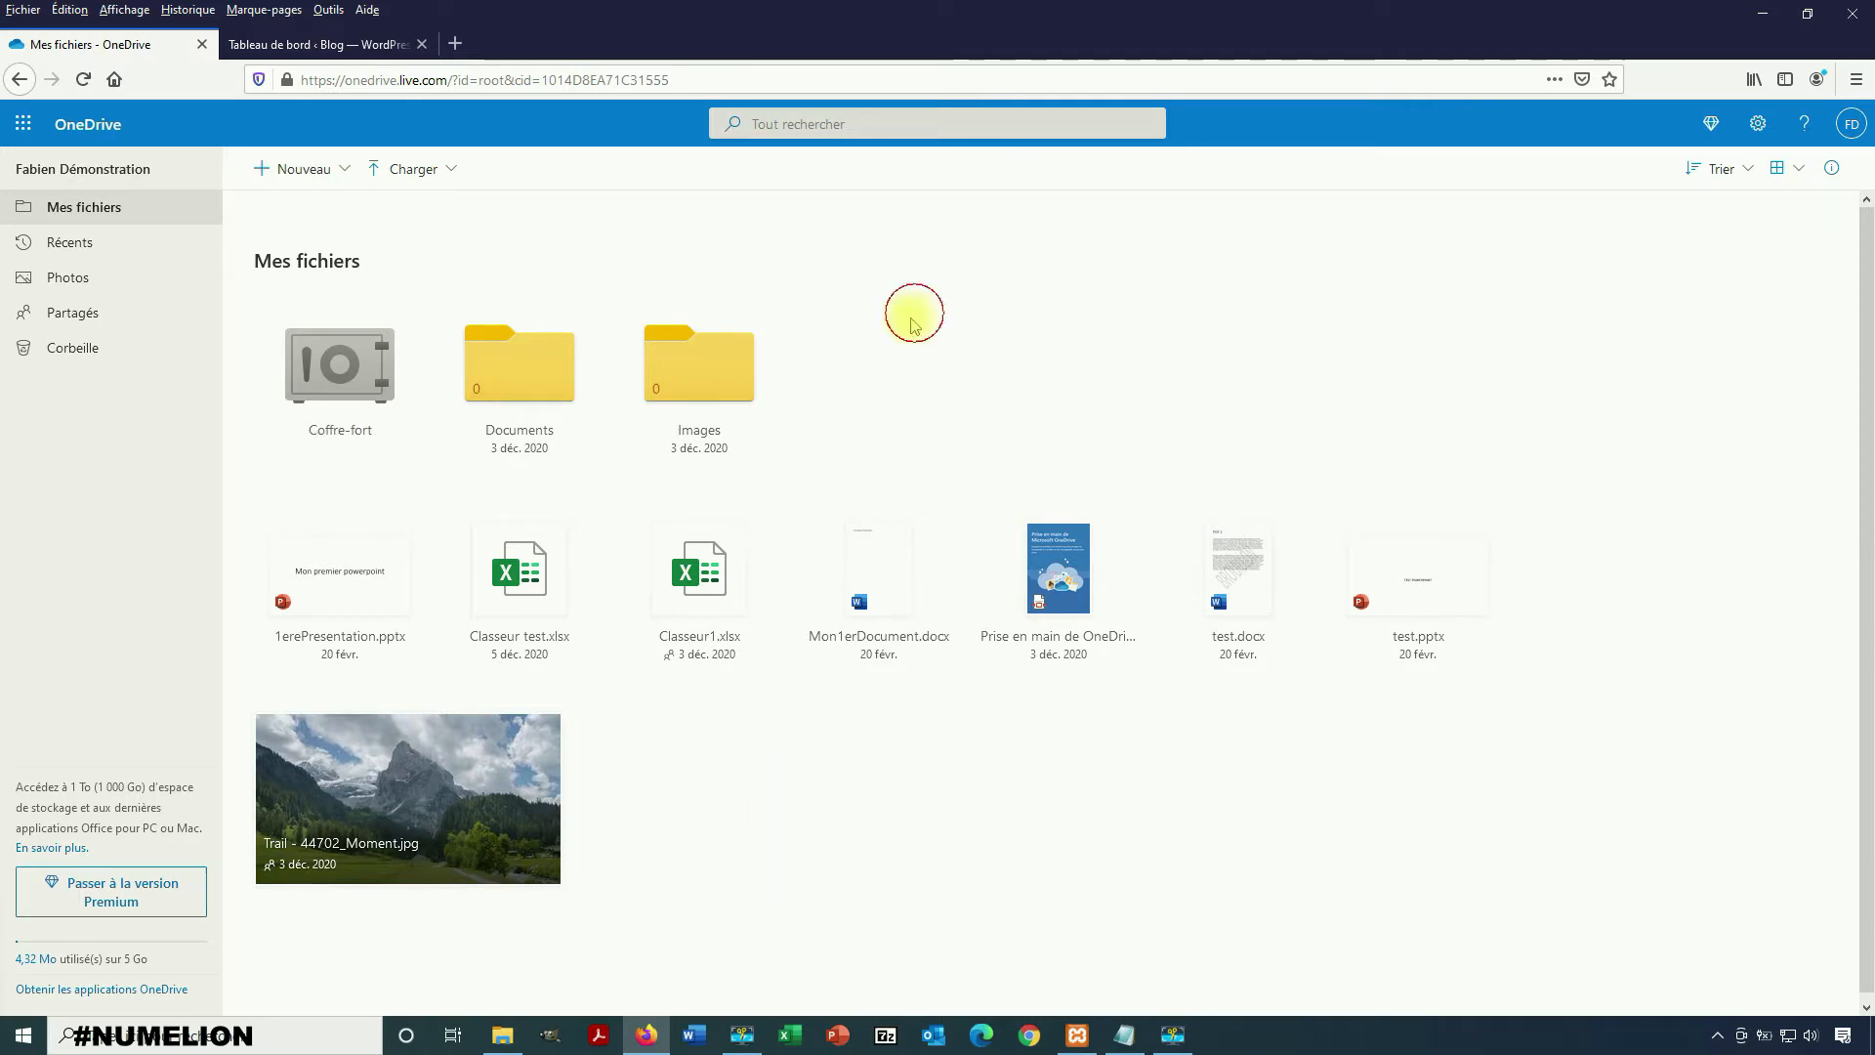
- Create a new folder named "Formulaires" in Mes fichiers
right_click(692, 807)
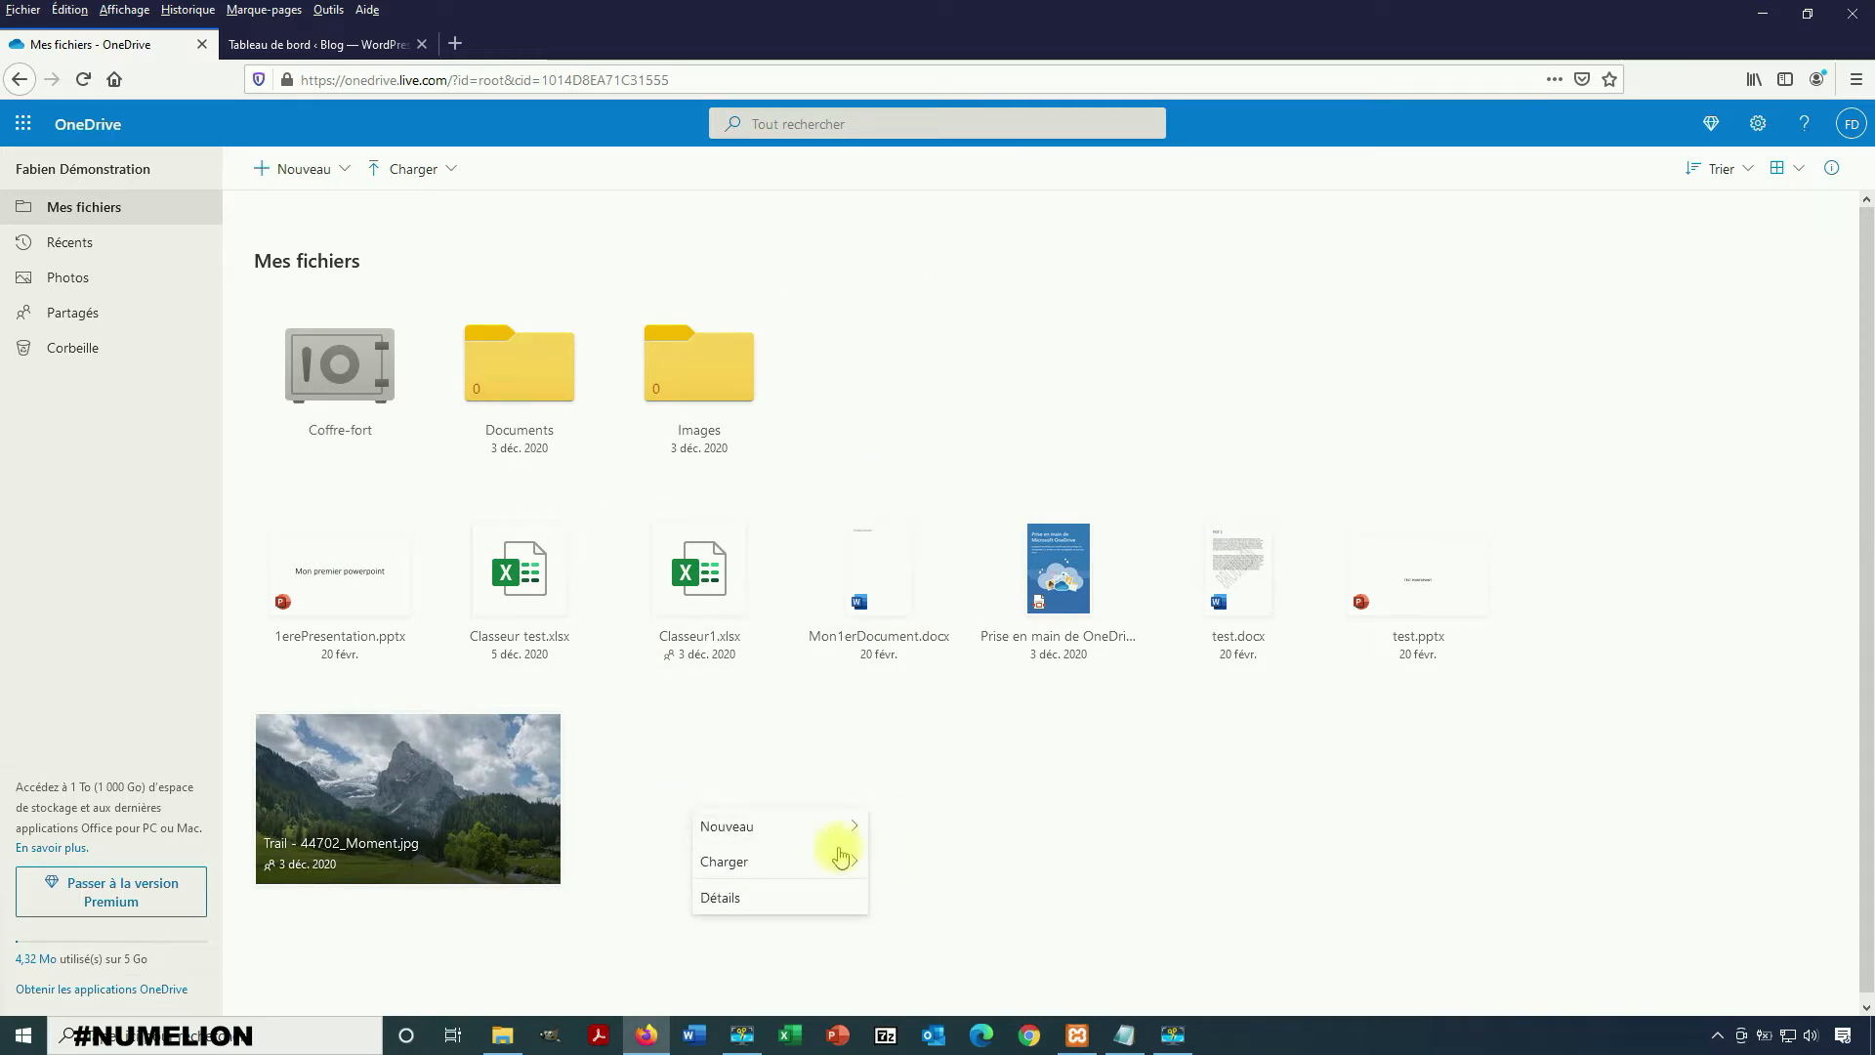
click(799, 828)
click(910, 787)
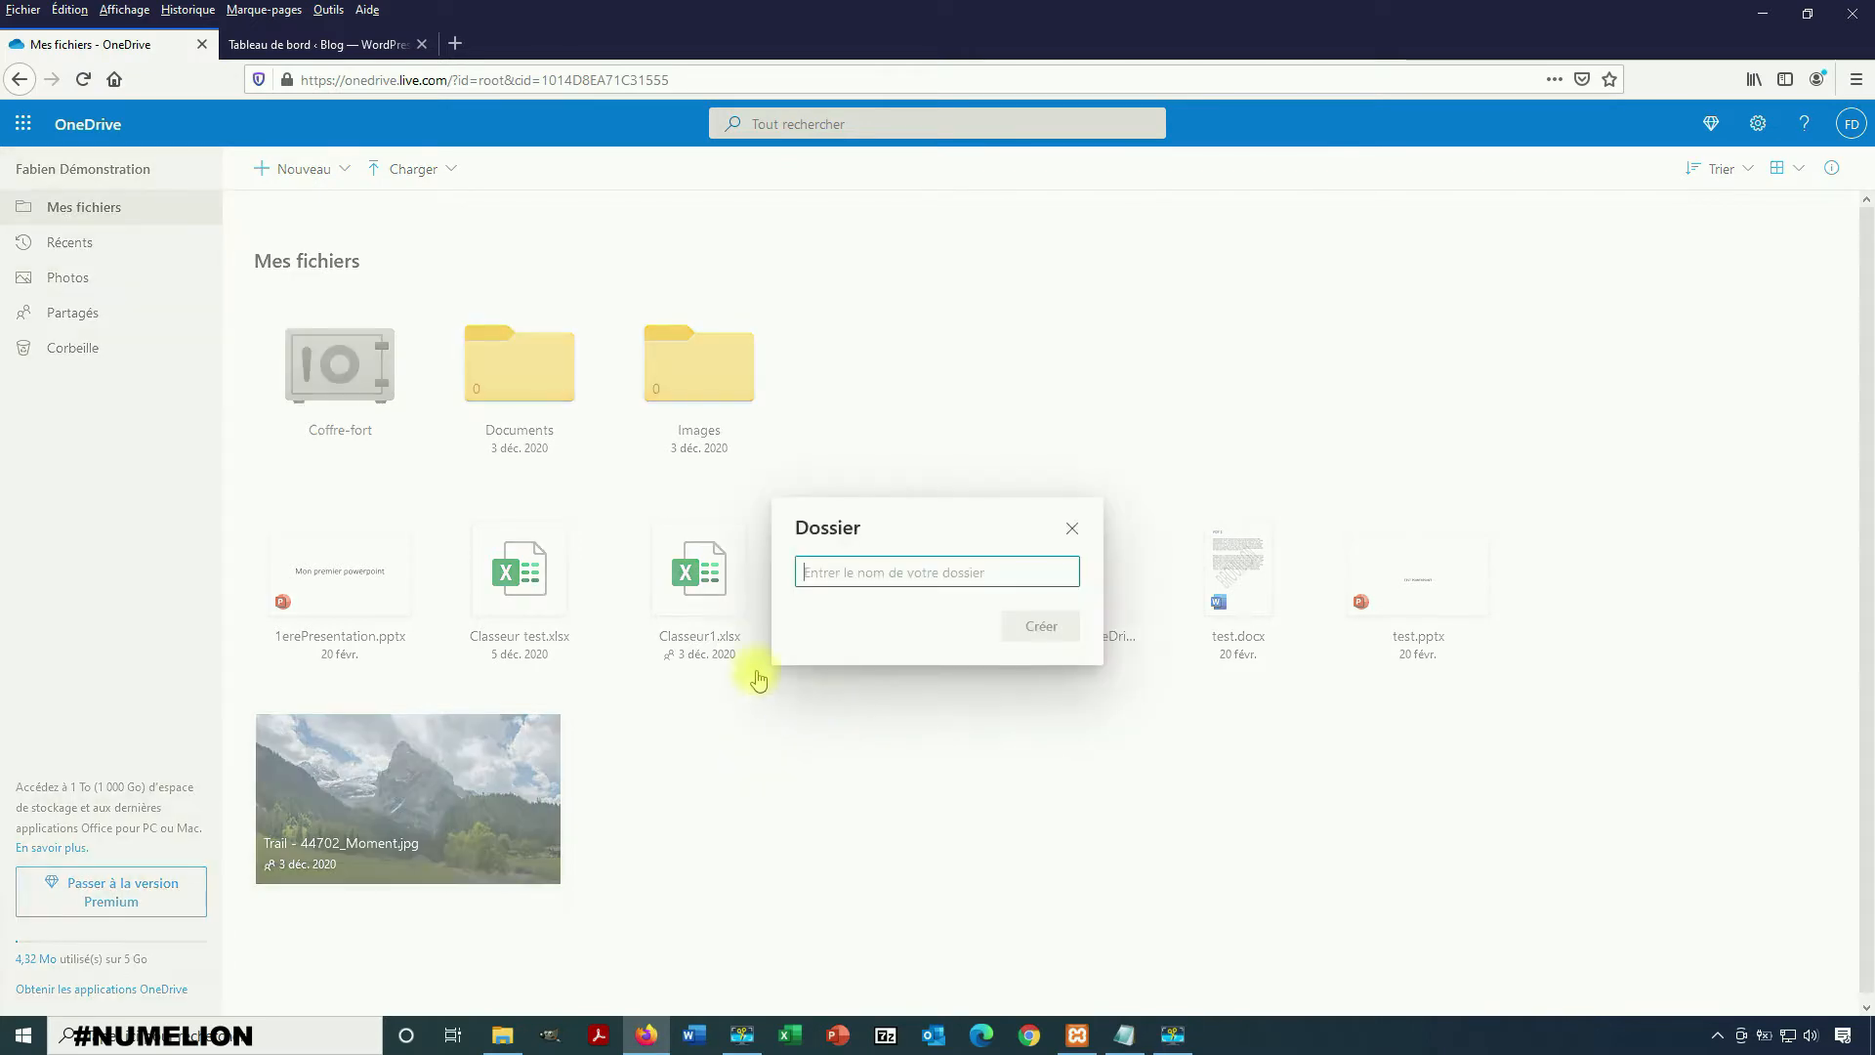
text(Formulaires)
click(1041, 626)
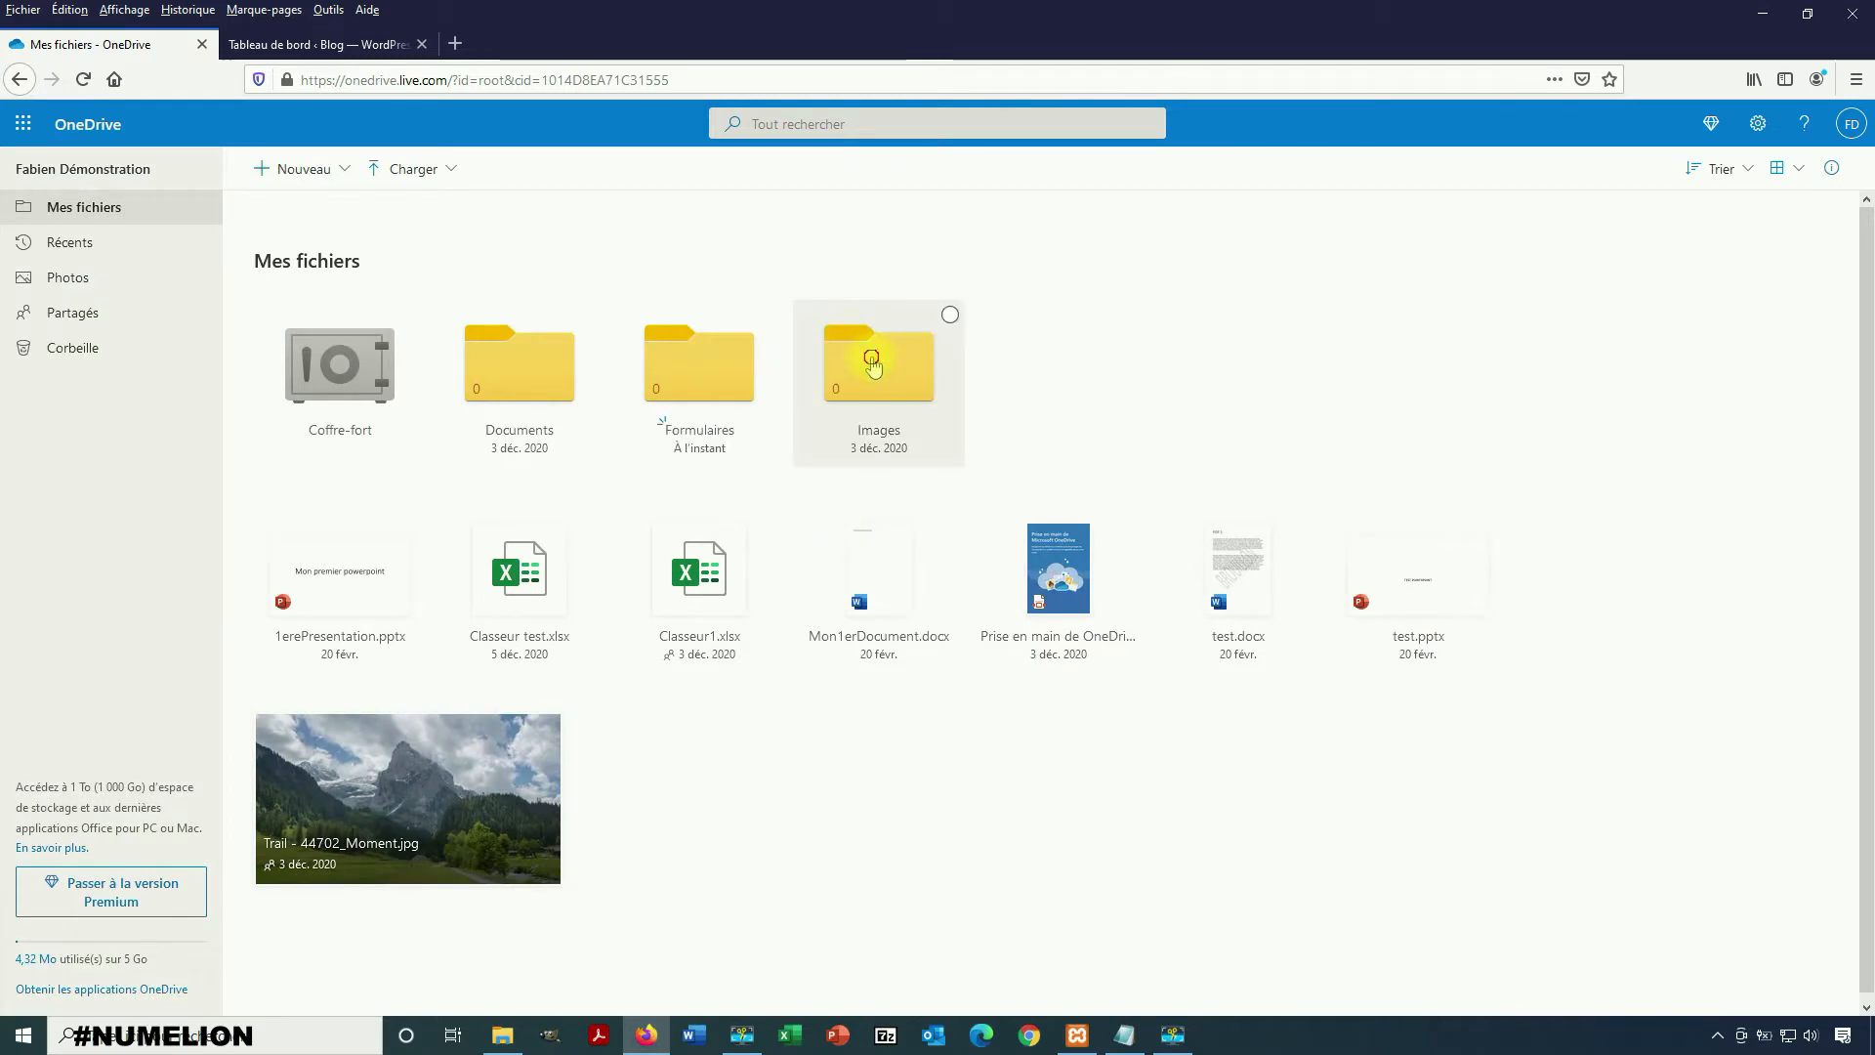
- Create a new Forms survey (Enquête Forms) inside the Formulaires folder and dismiss the welcome introduction
click(864, 358)
right_click(632, 682)
mouse_move(652, 699)
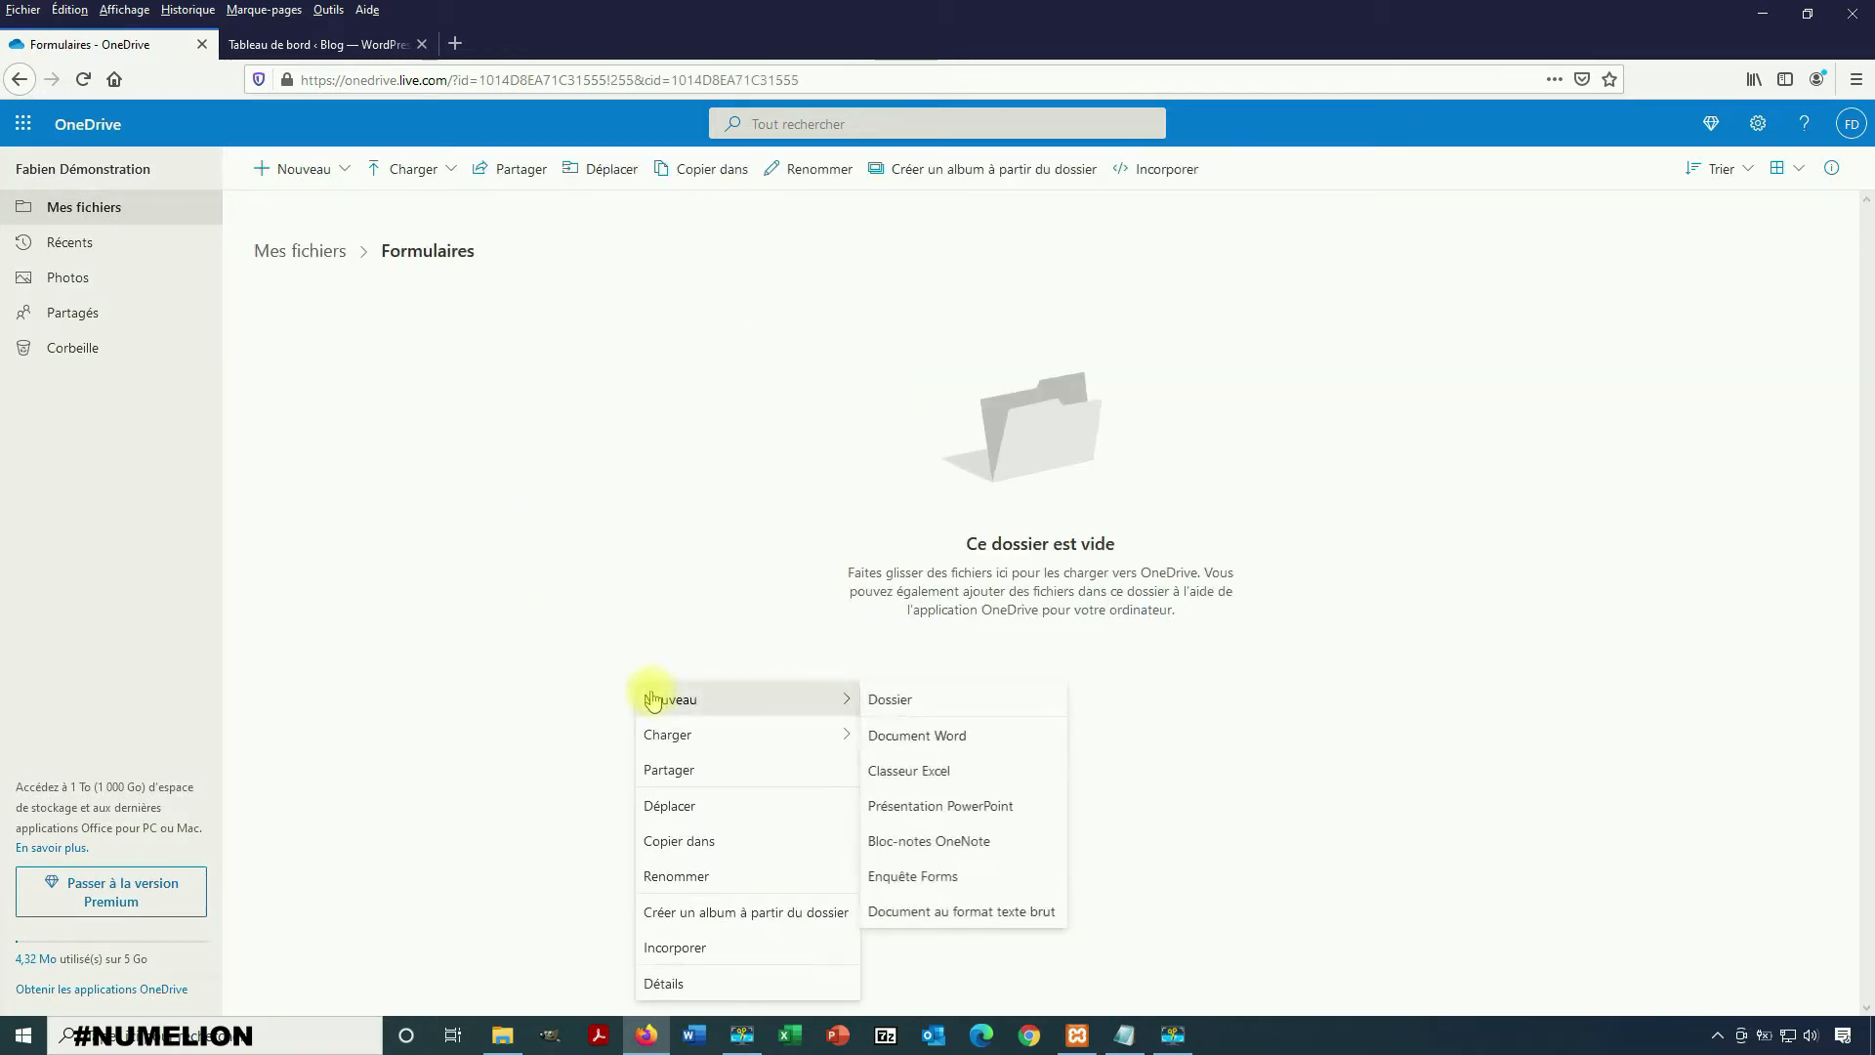
click(910, 879)
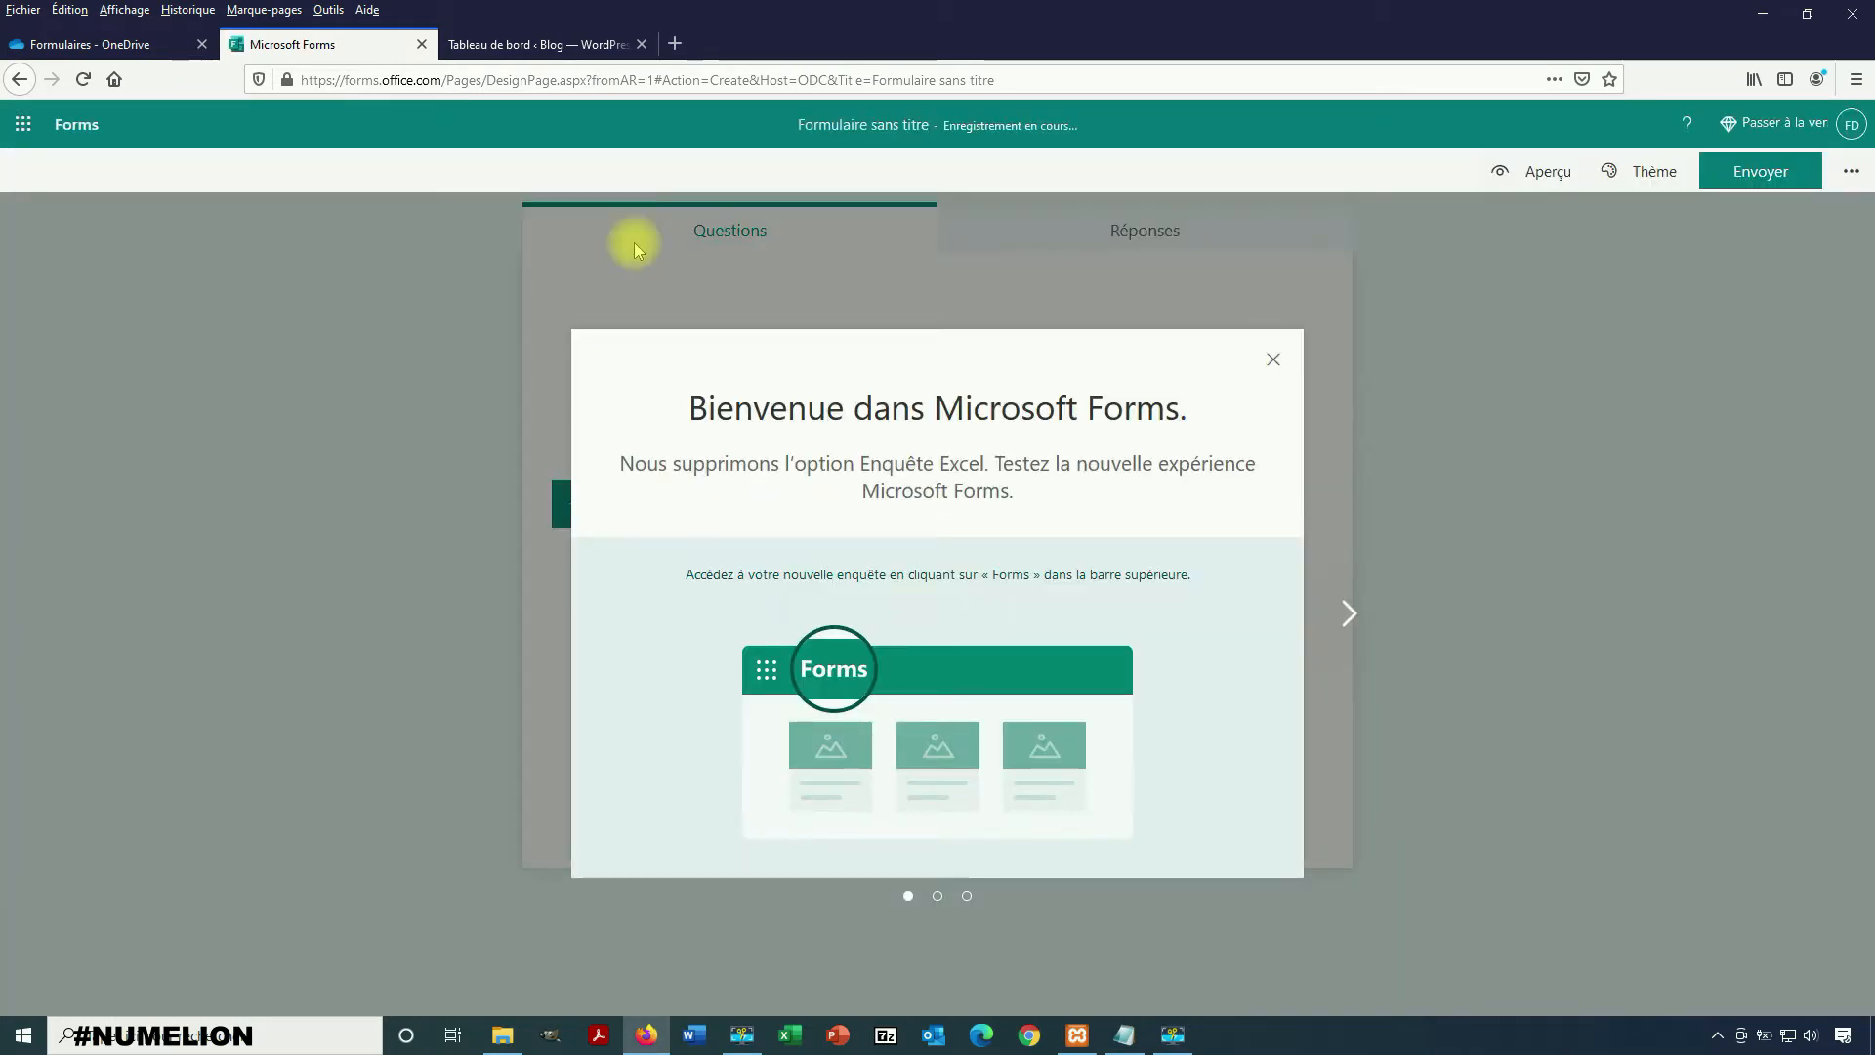
click(1342, 617)
click(1343, 625)
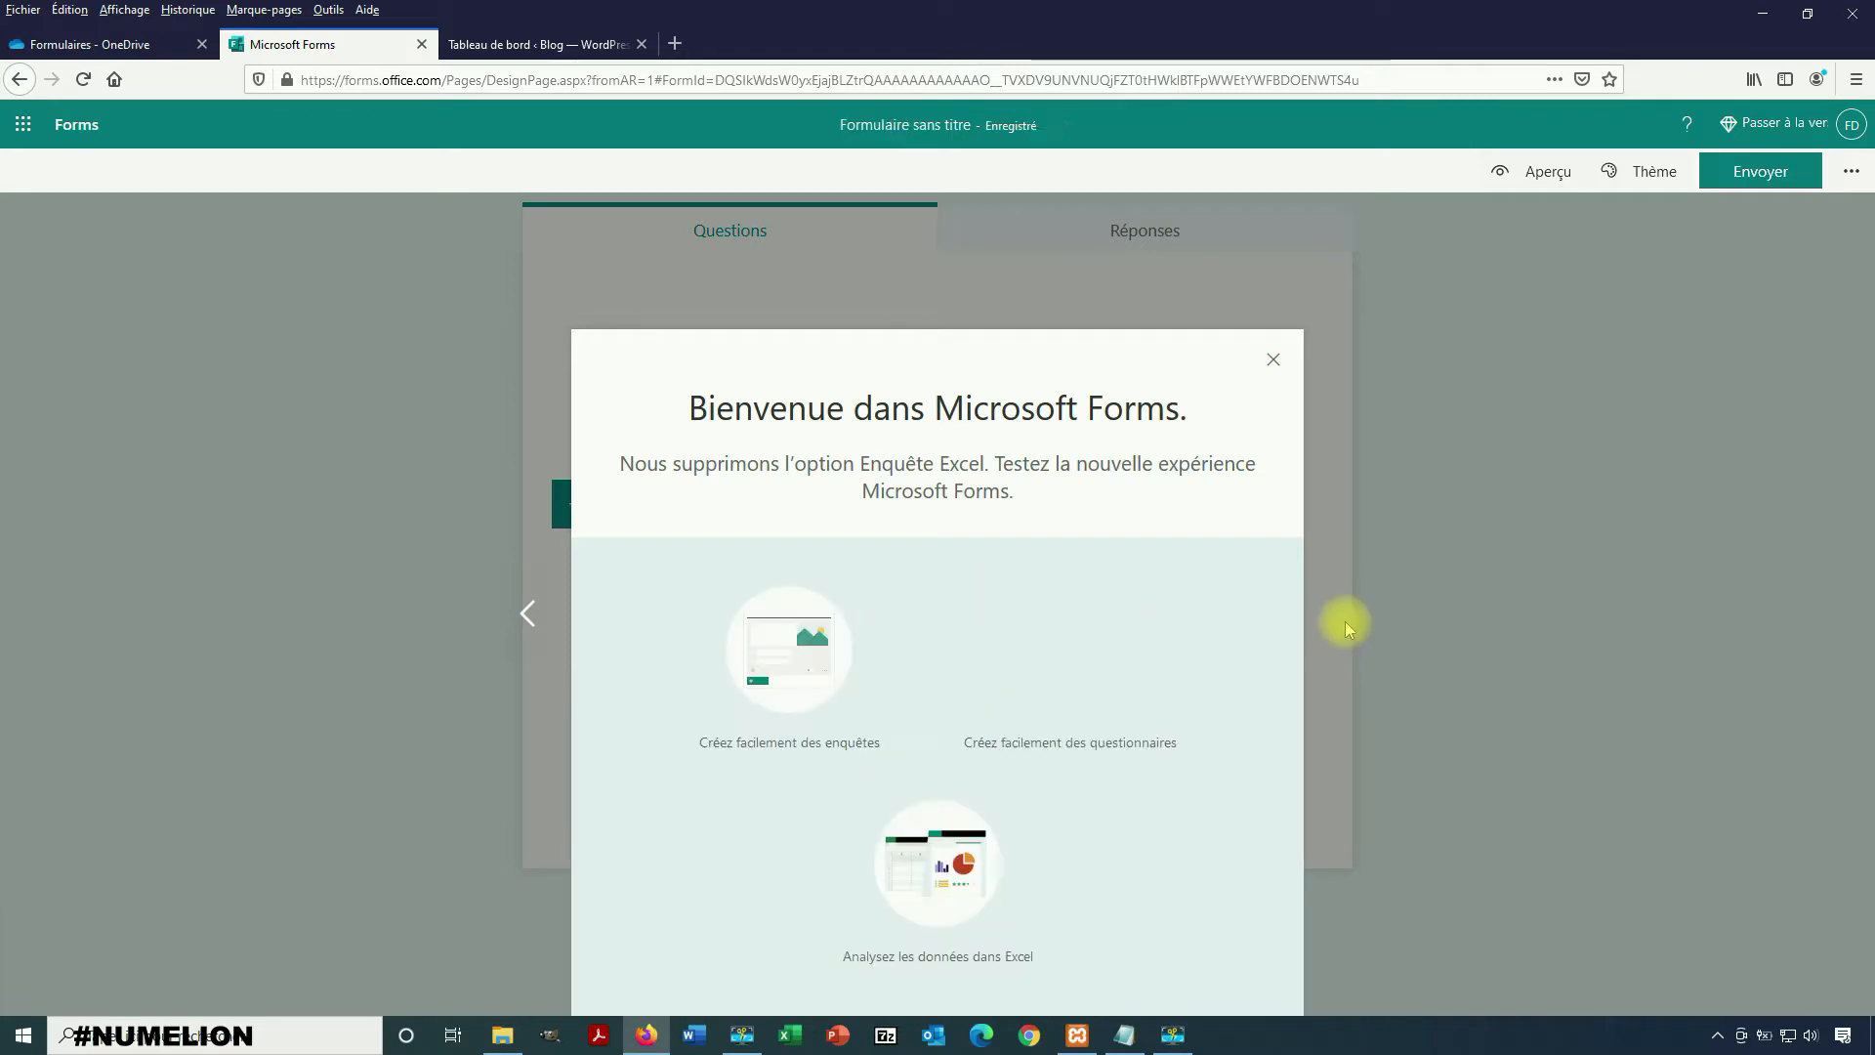
click(1274, 359)
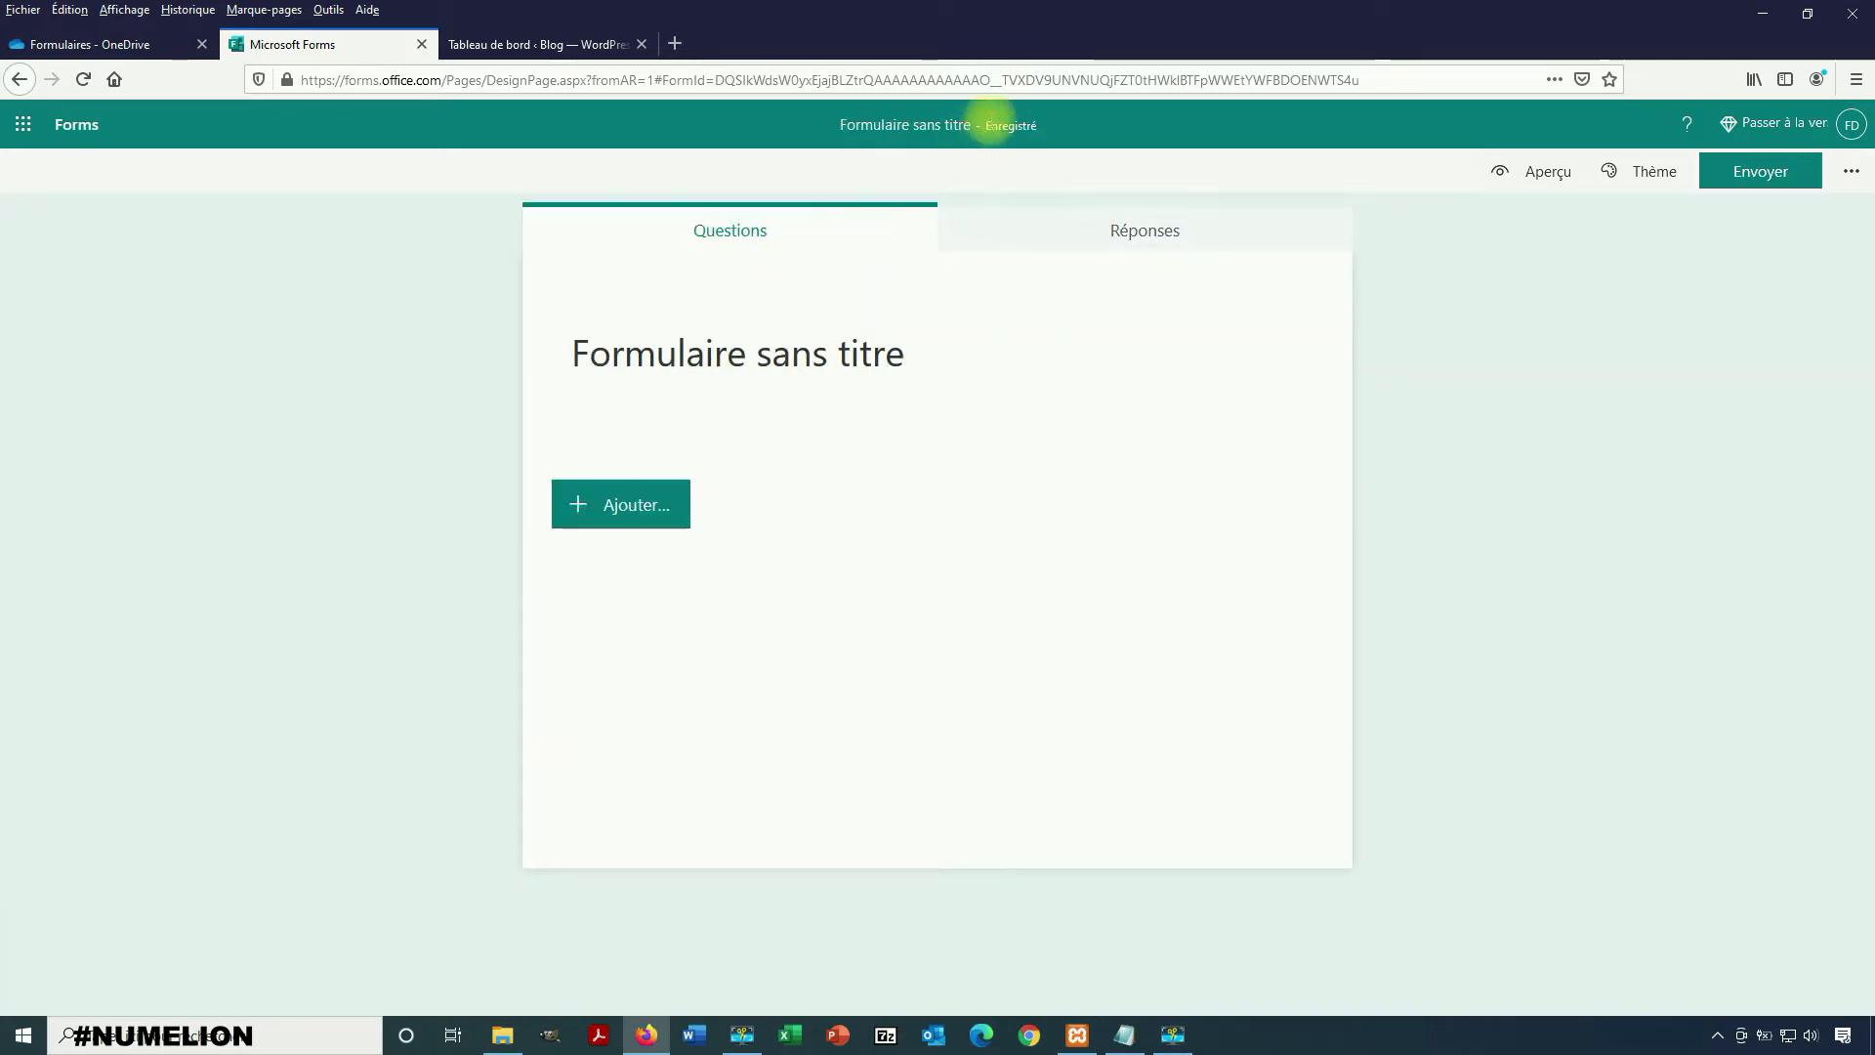
- Change the form's title to "Formulaire Test"
double_click(860, 359)
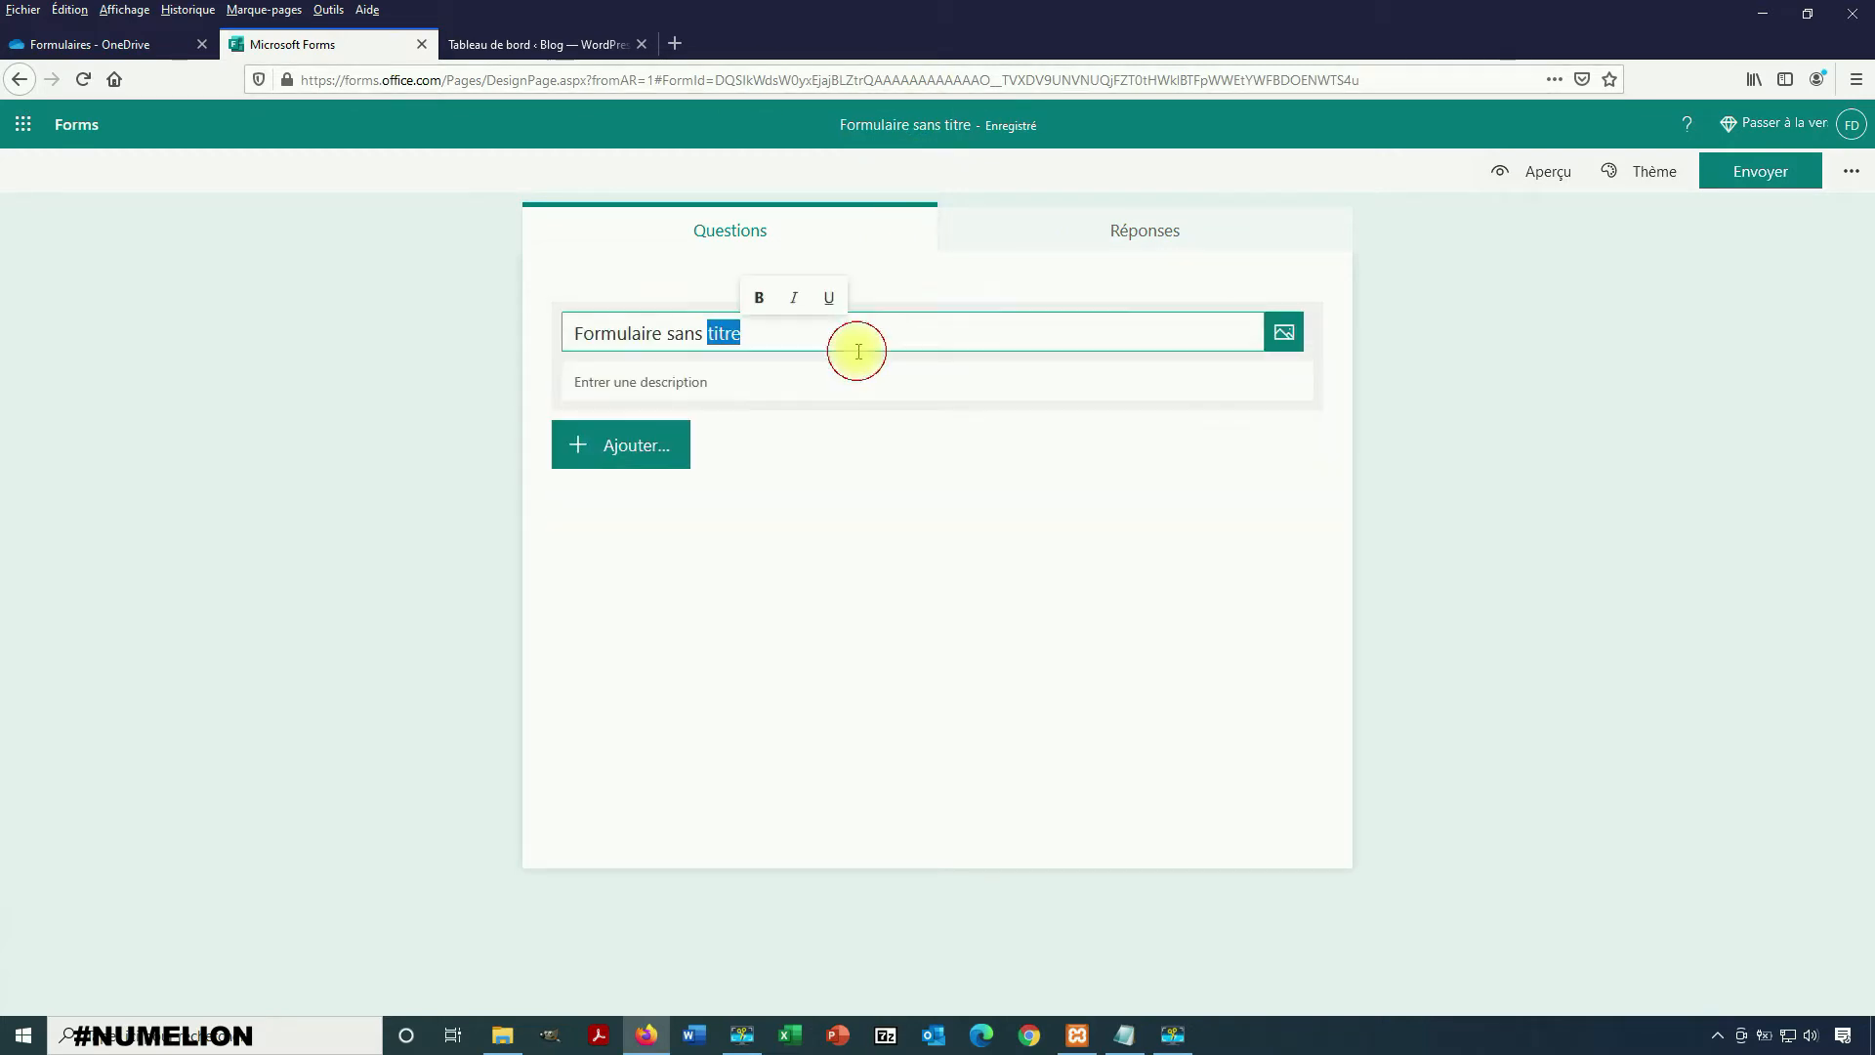
drag(825, 344, 664, 349)
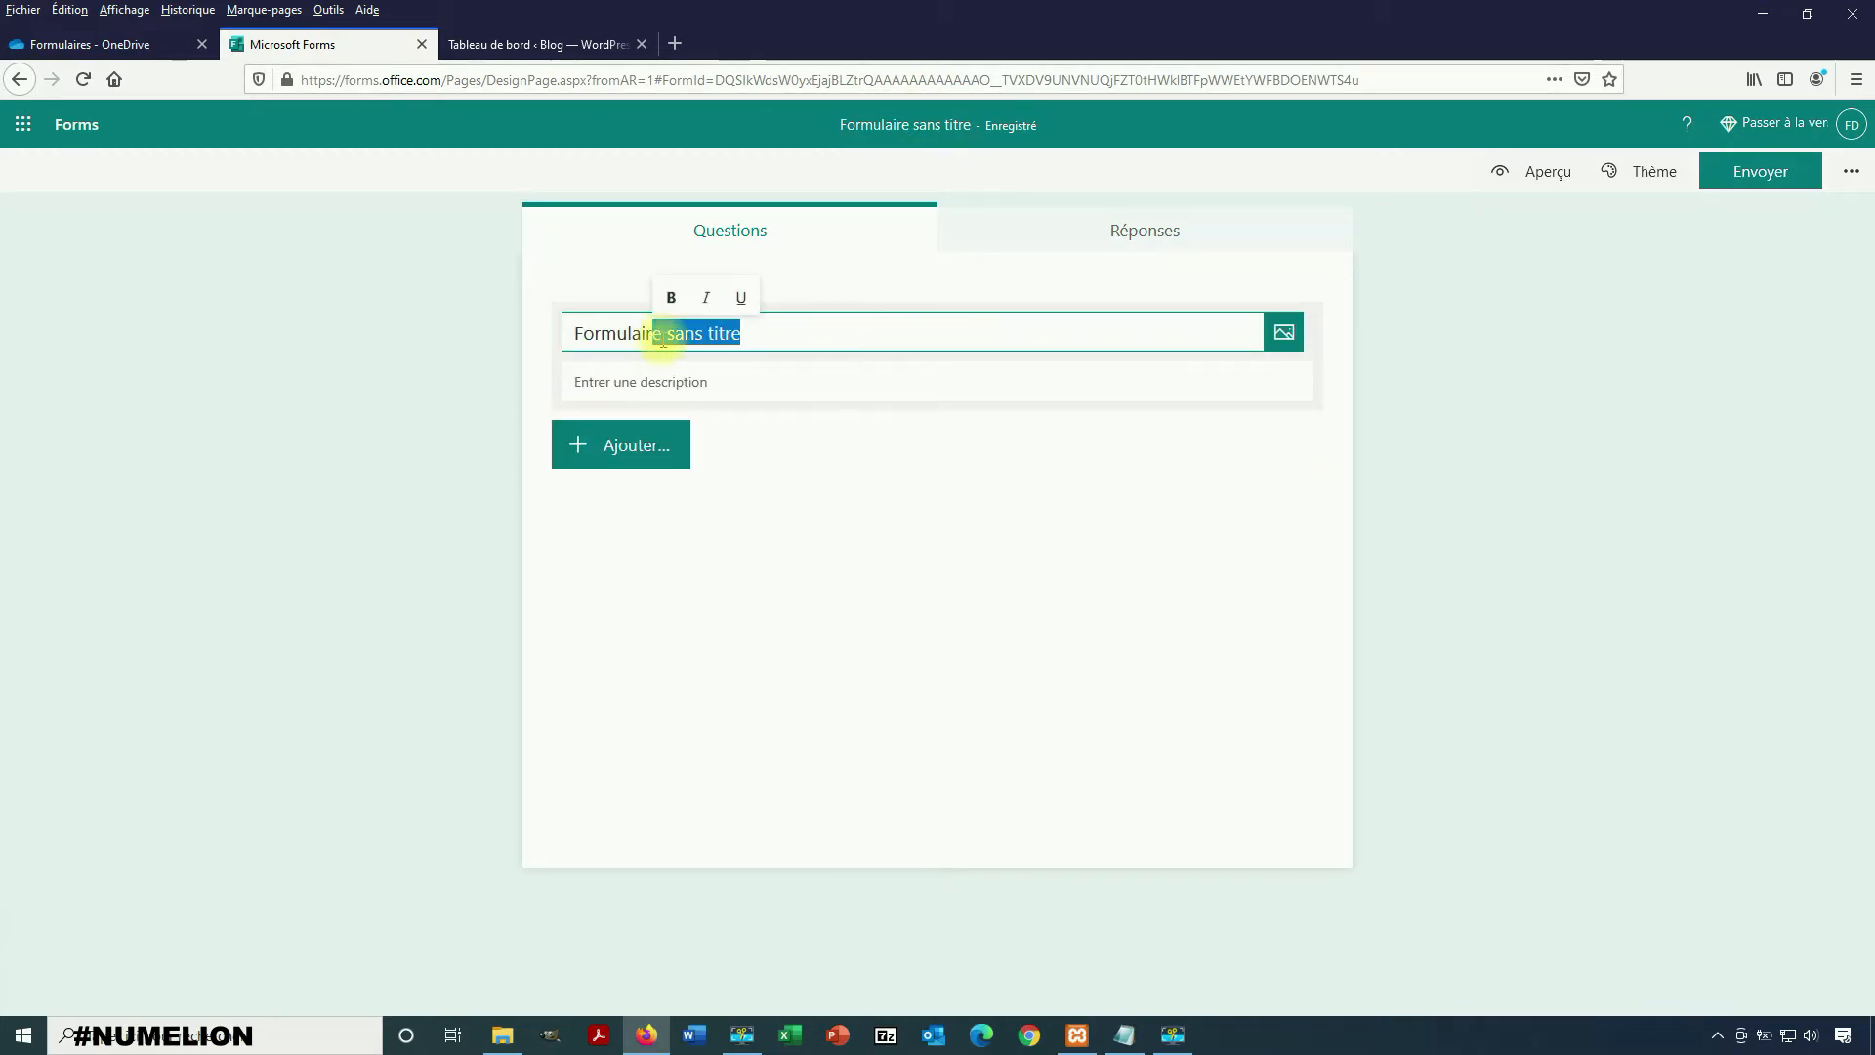
text(e Test)
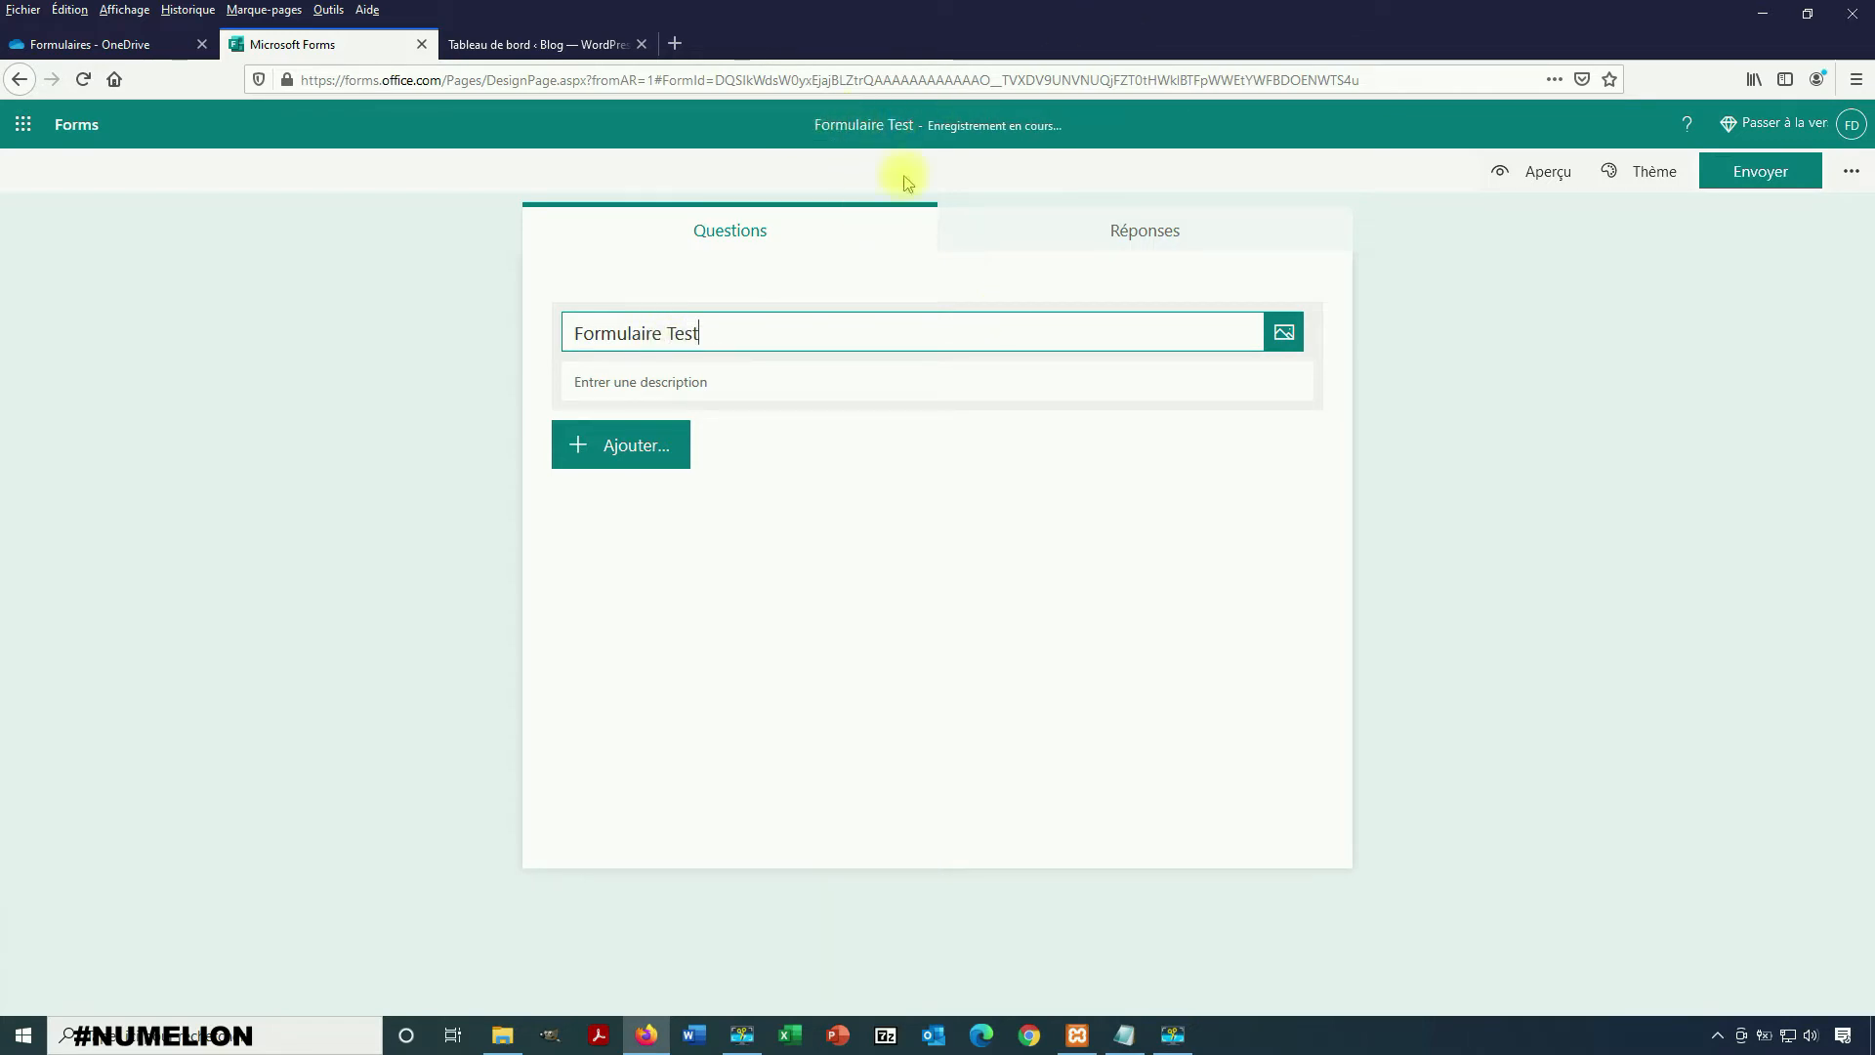
click(1637, 691)
- Enter "Mon premier formulaire" as the form's description below the title
click(807, 363)
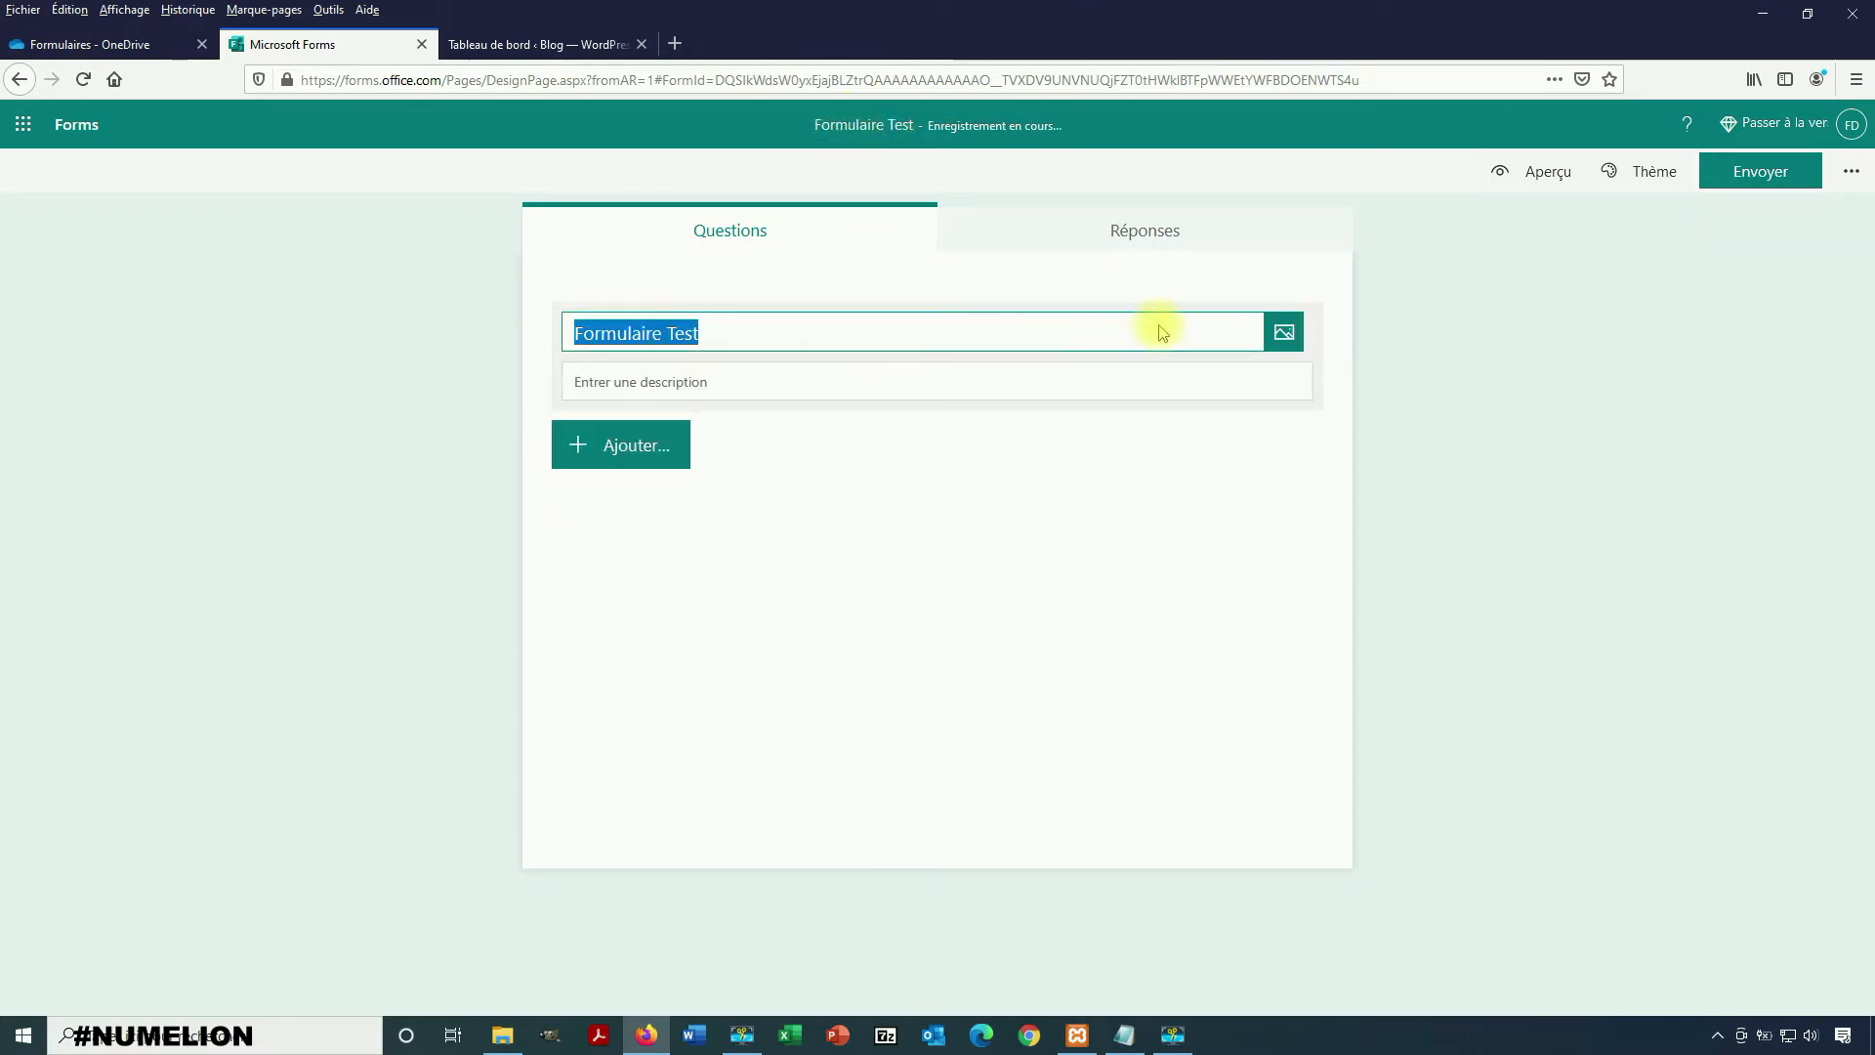
click(771, 387)
text(Mo n)
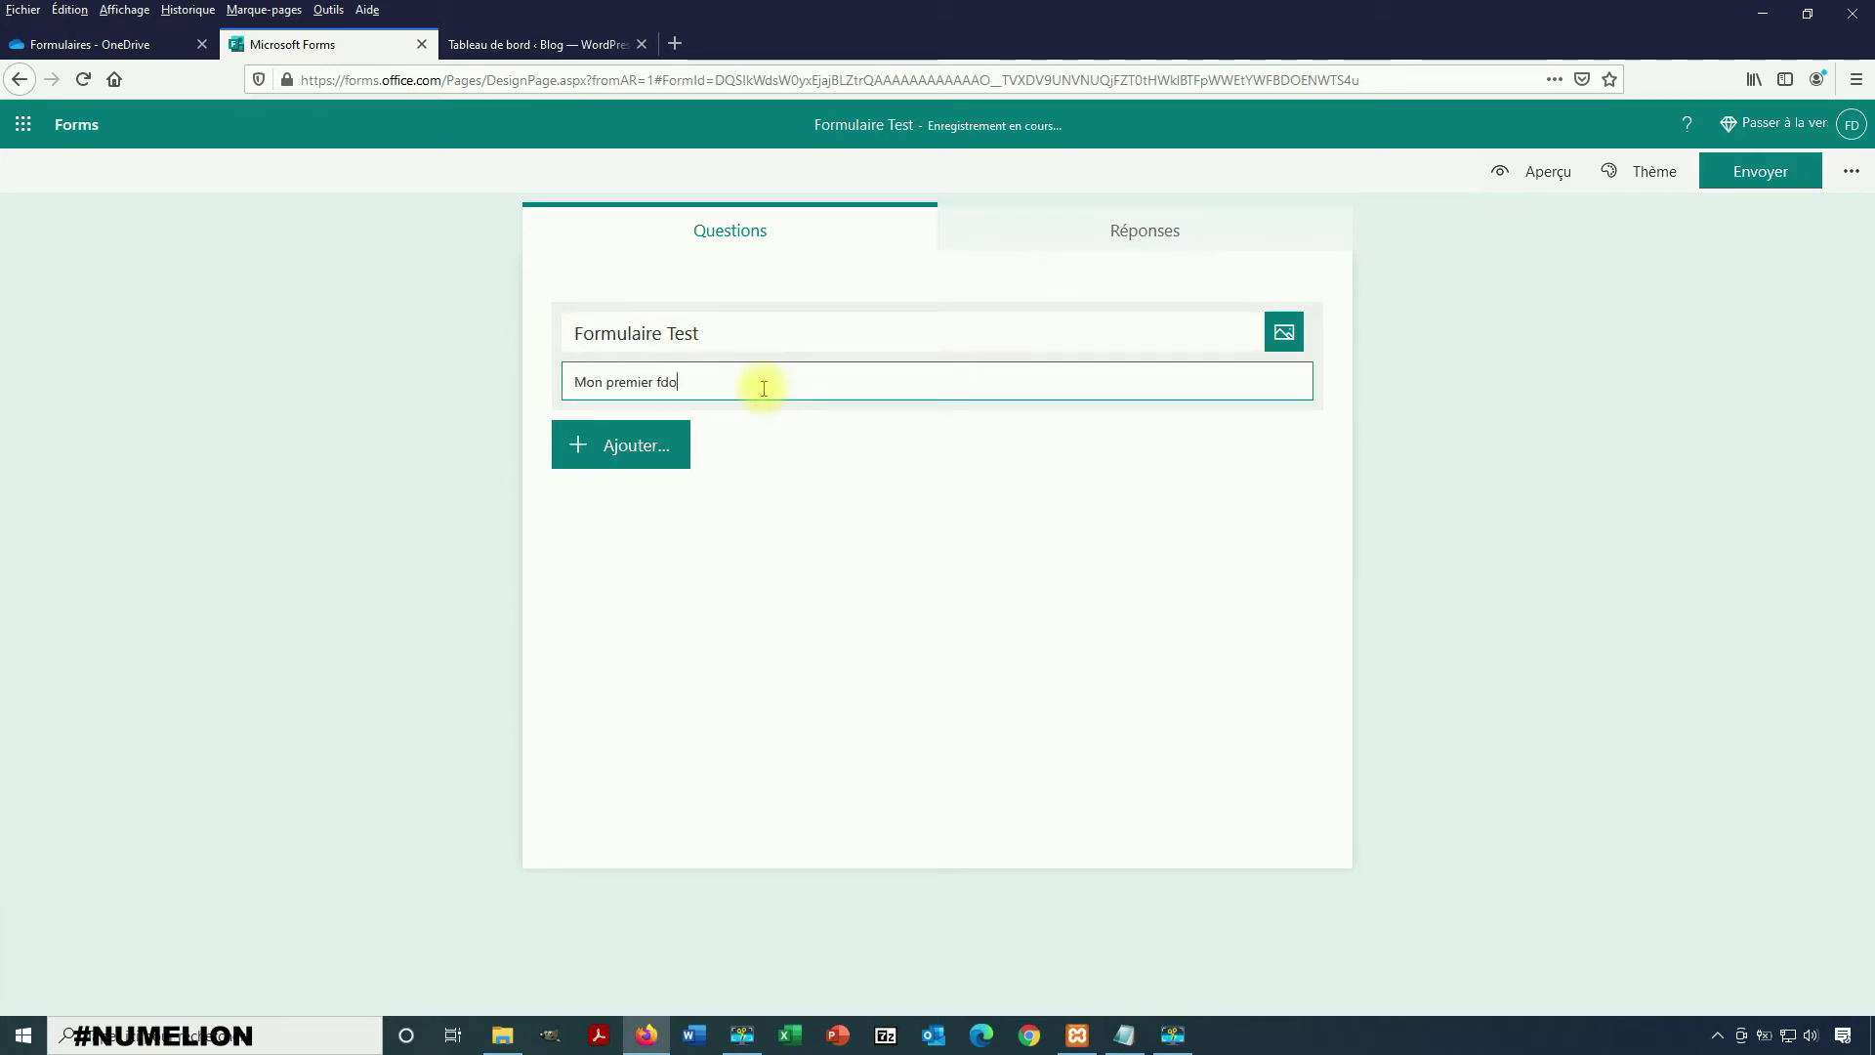
text( premier formulaire)
click(971, 486)
- Search Bing images for "paysage" and insert the 1200x800 mountain lake picture in the form's header
click(1283, 334)
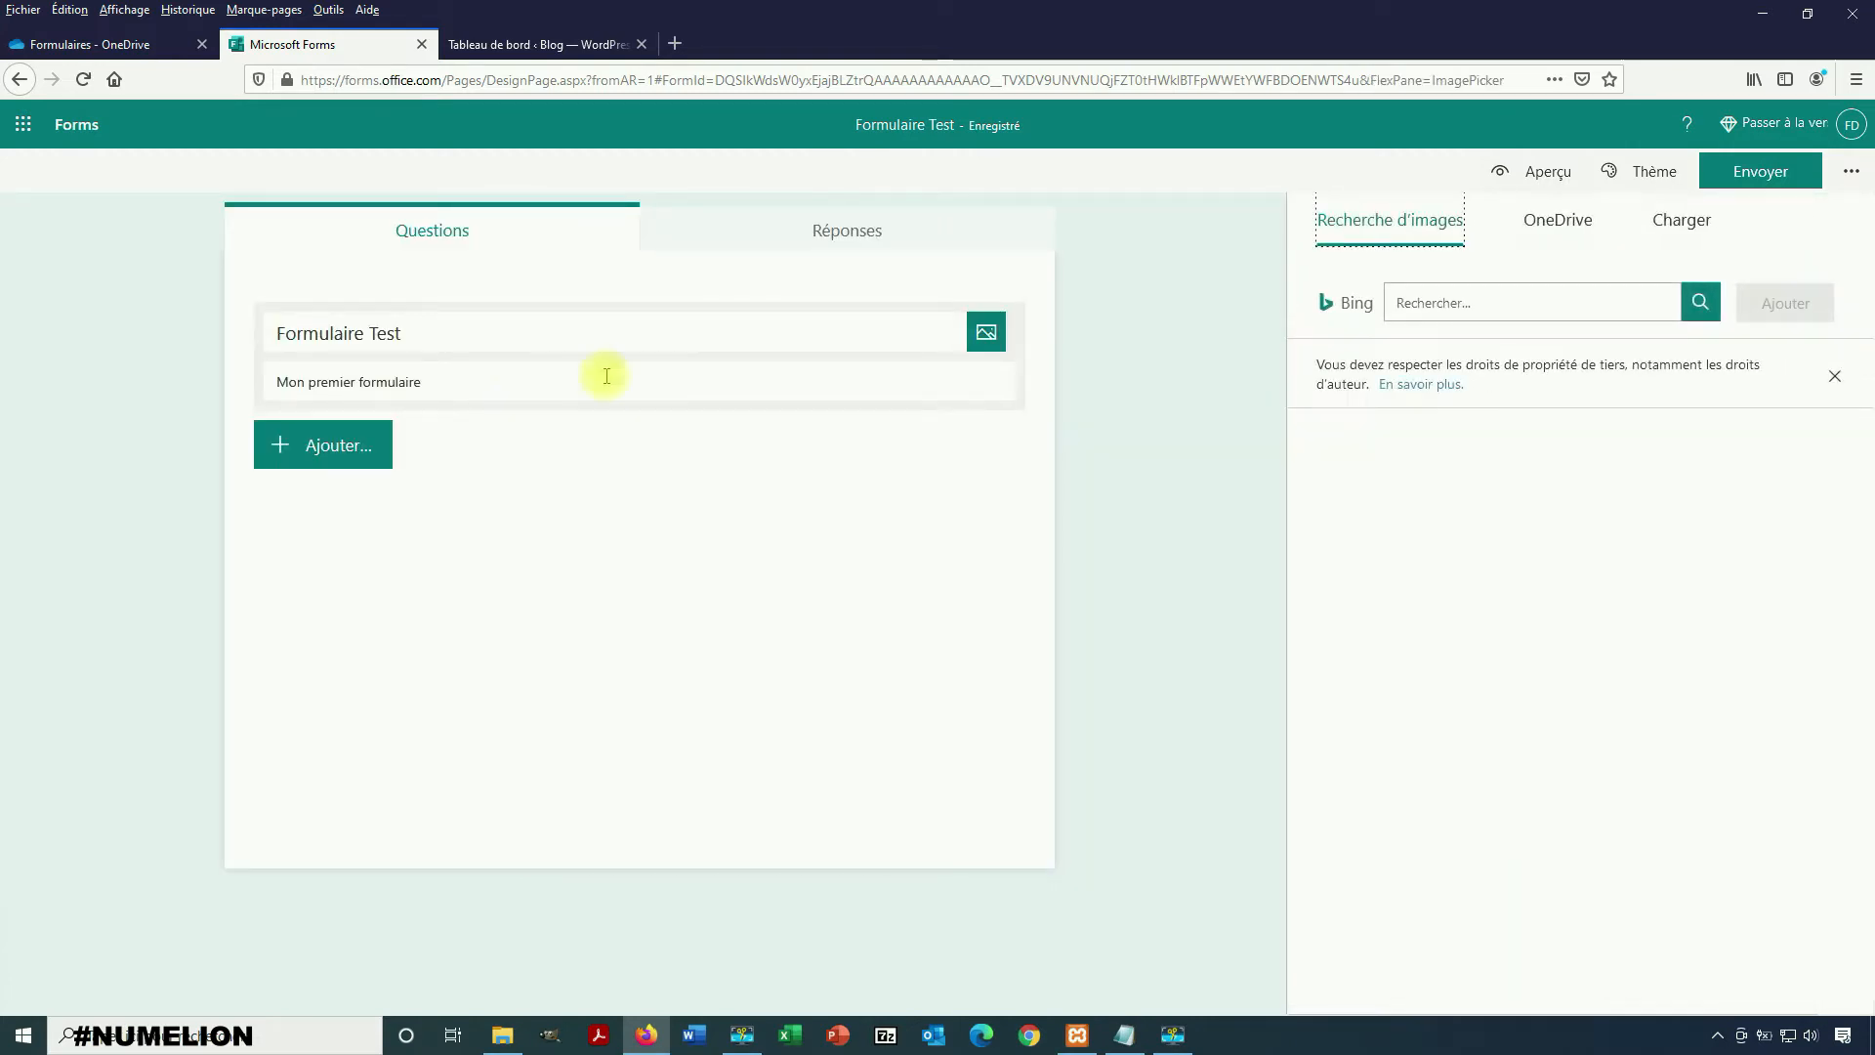
click(1555, 307)
text(paysage)
key(Return)
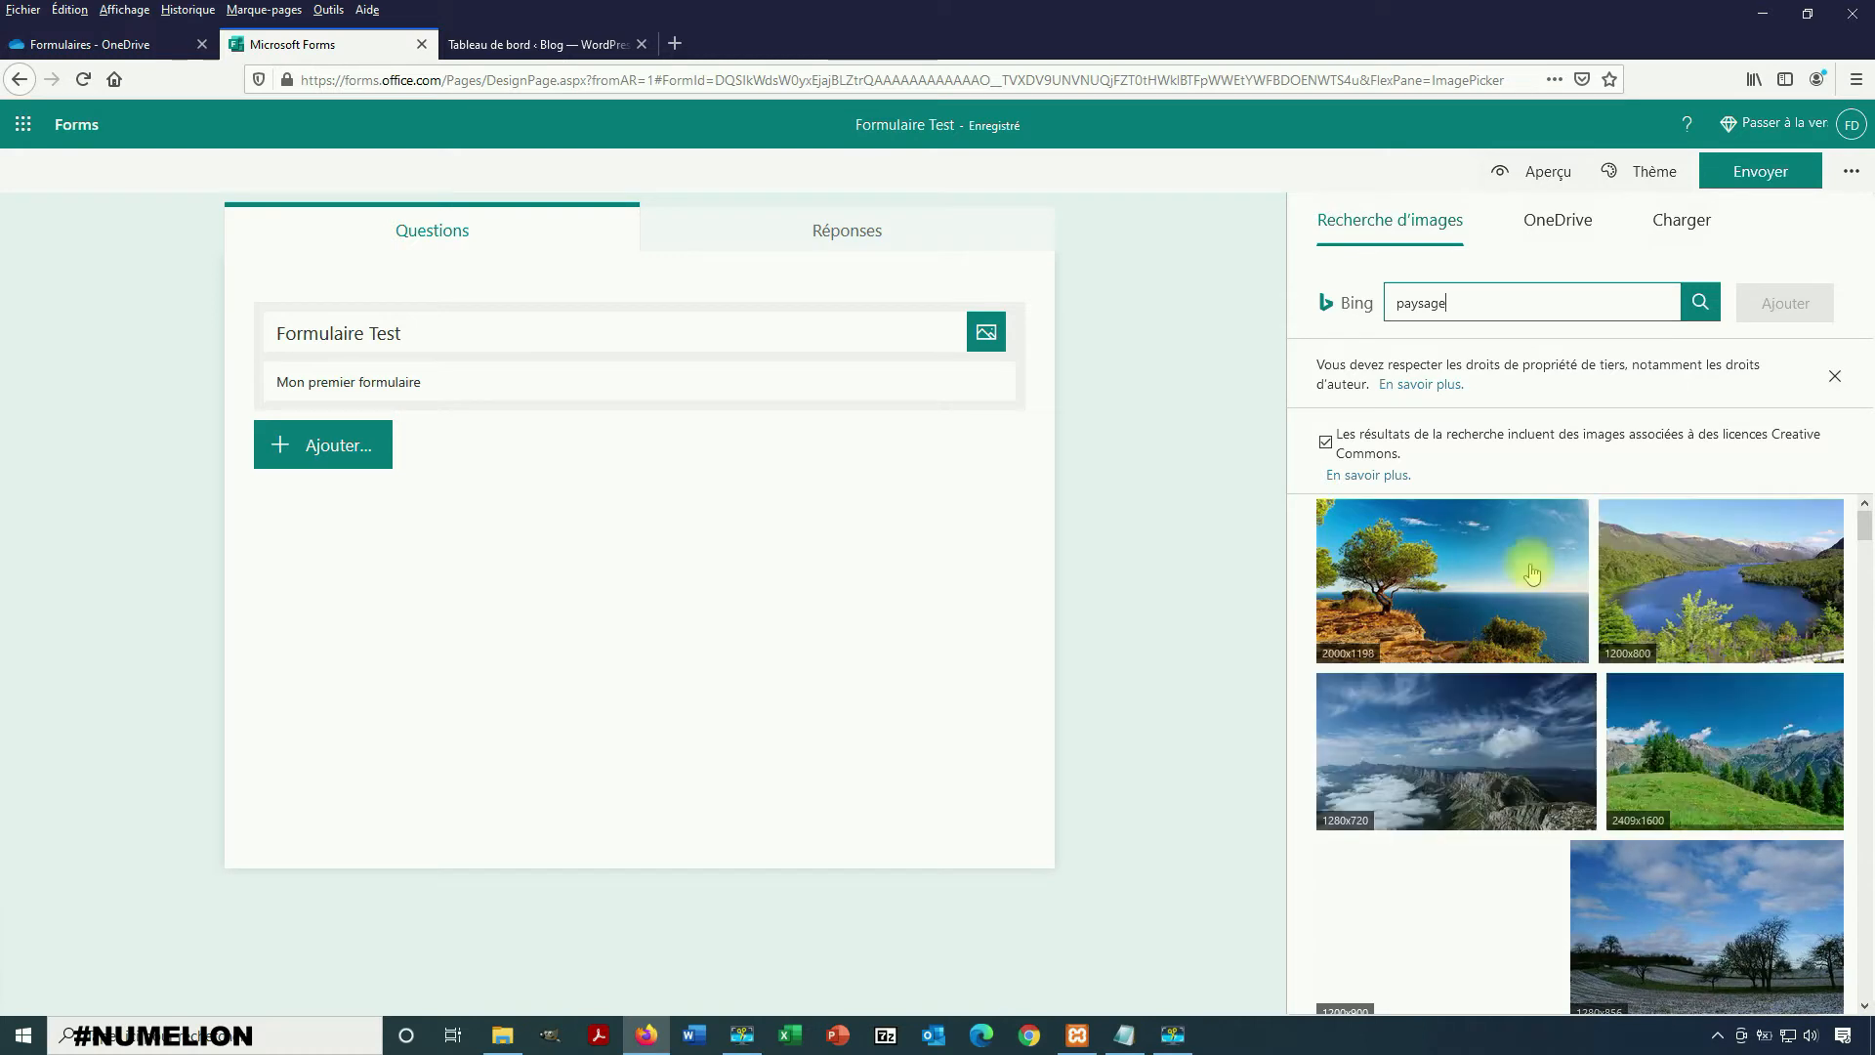
scroll(1445, 698, down, 1)
scroll(1562, 566, up, 1)
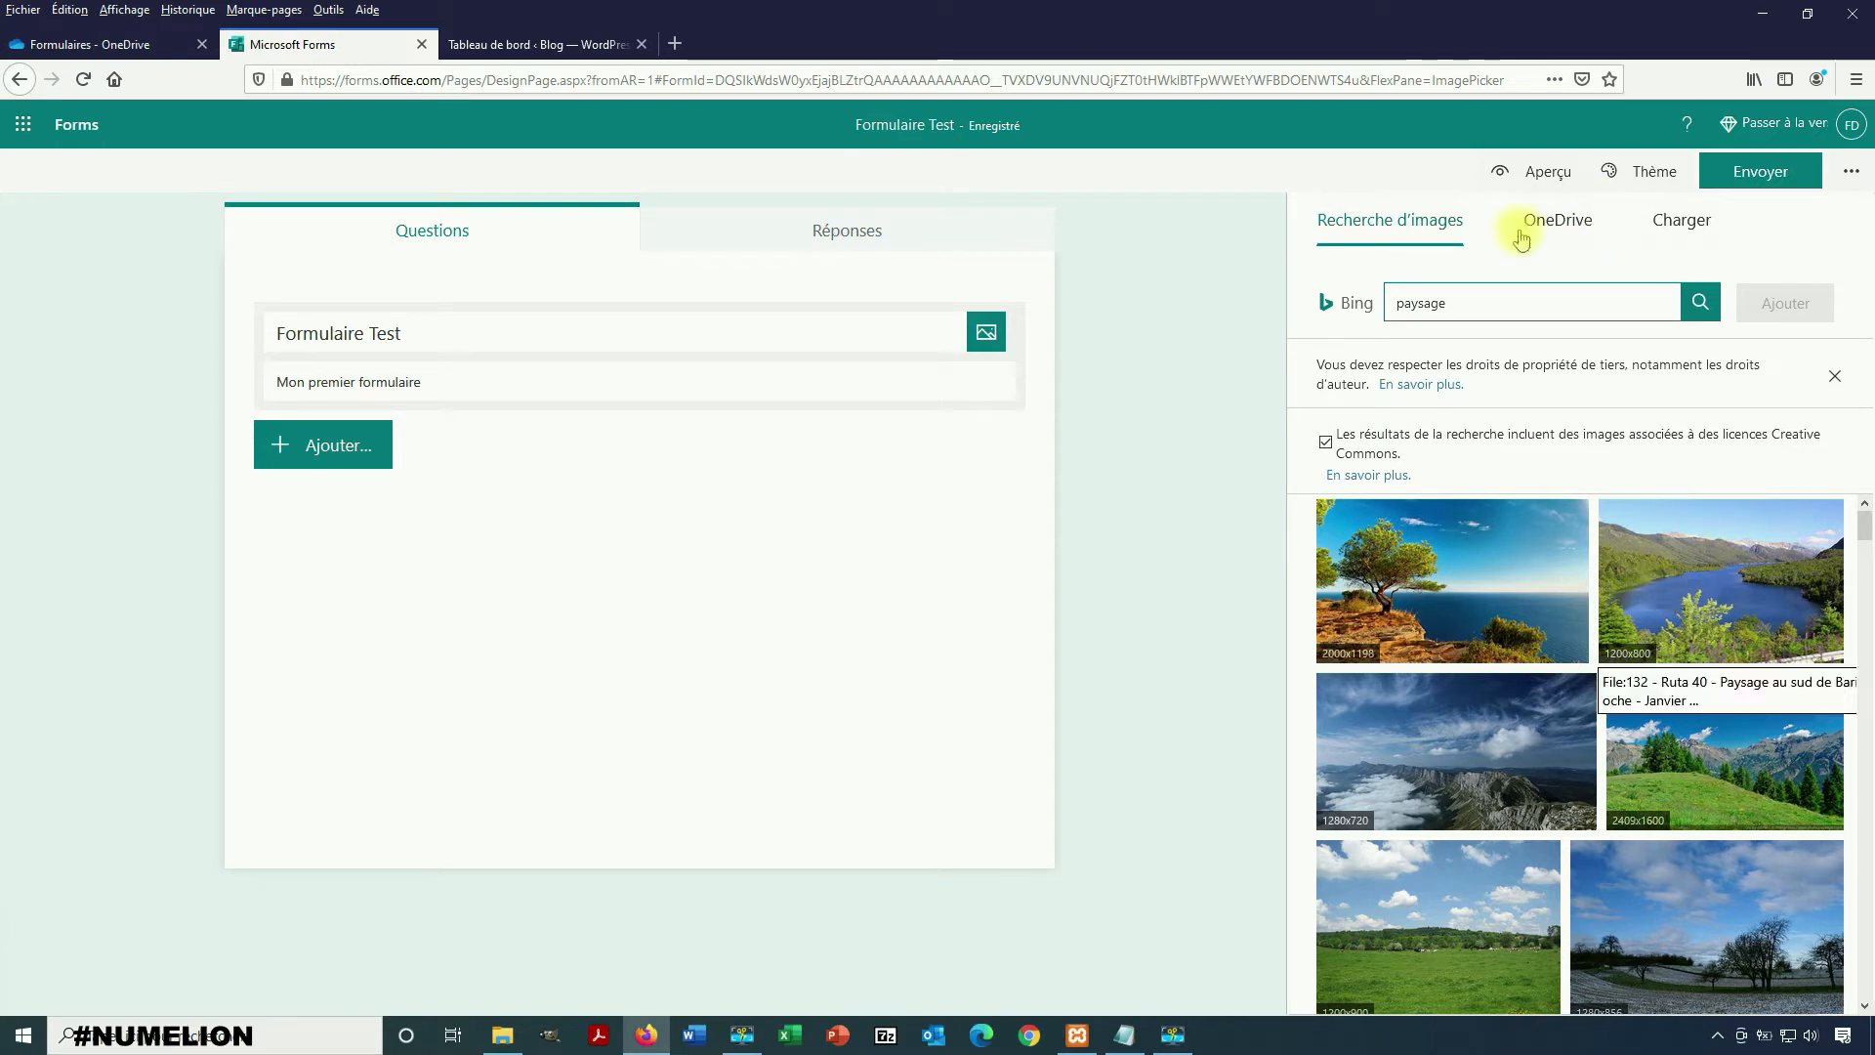
click(1682, 621)
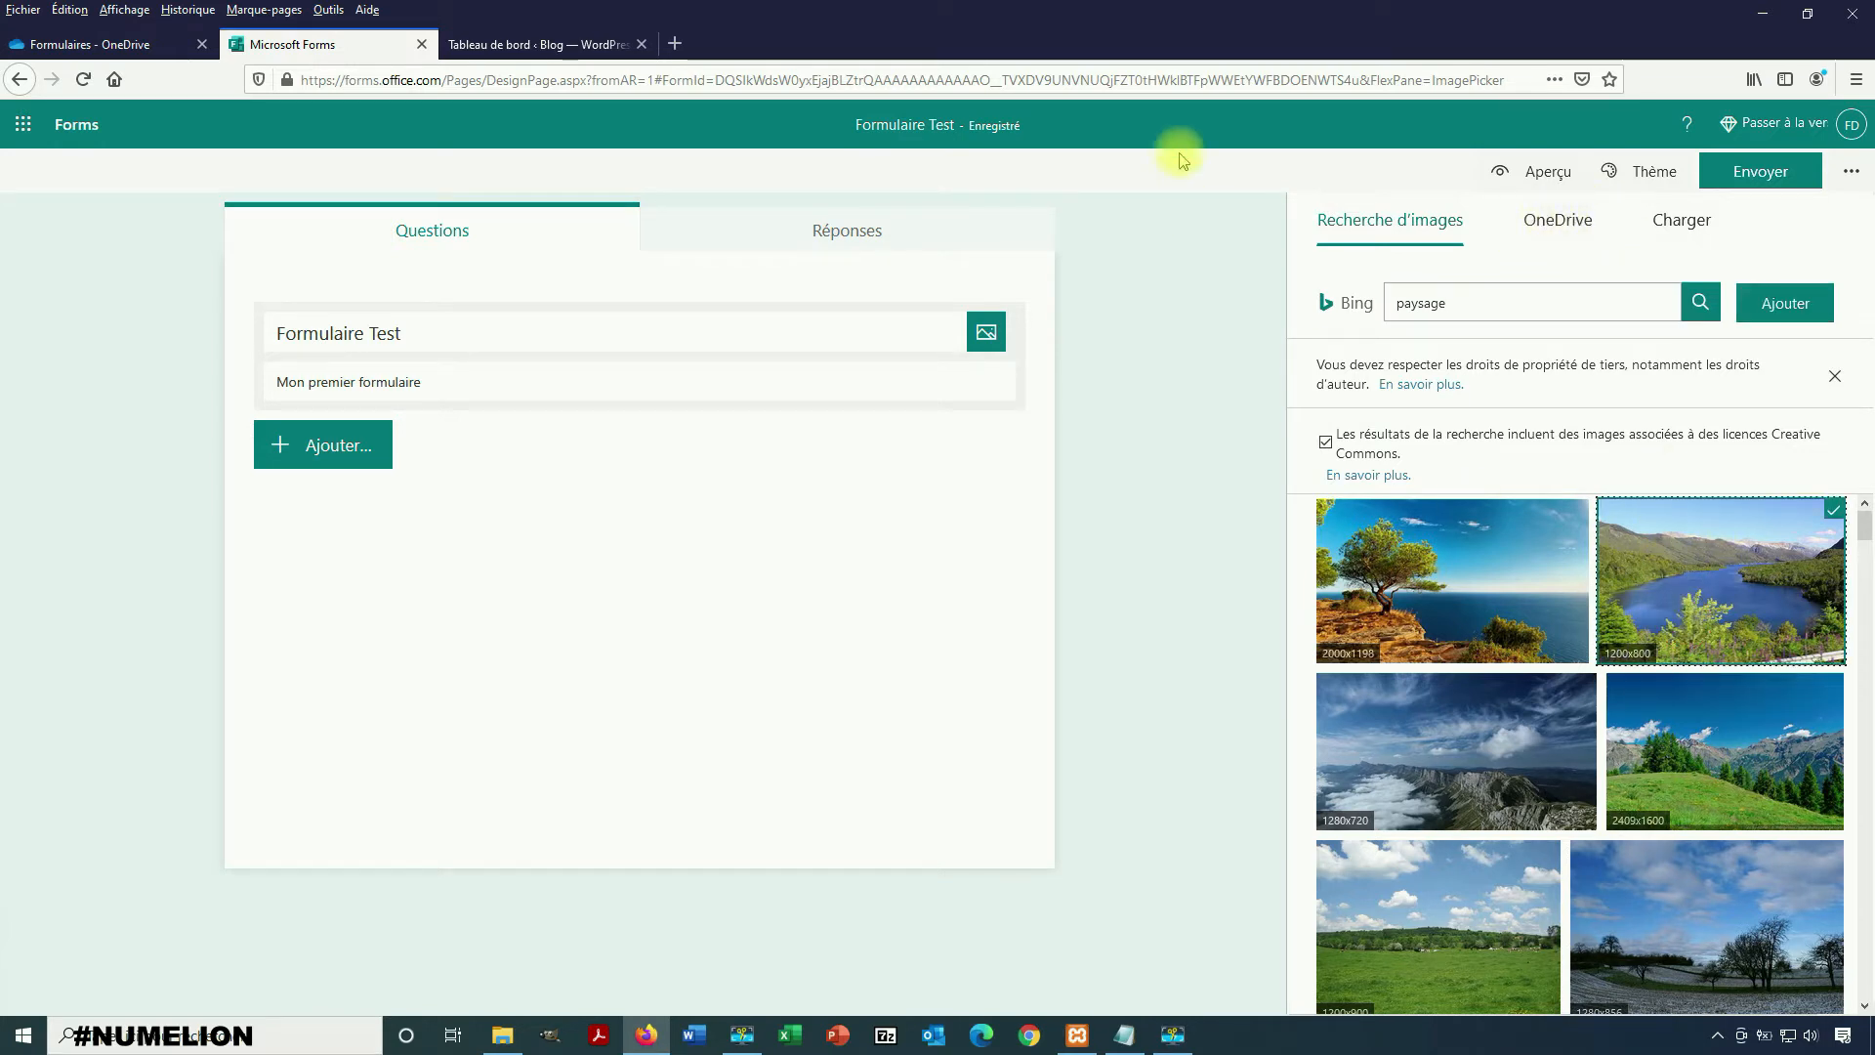
click(1784, 303)
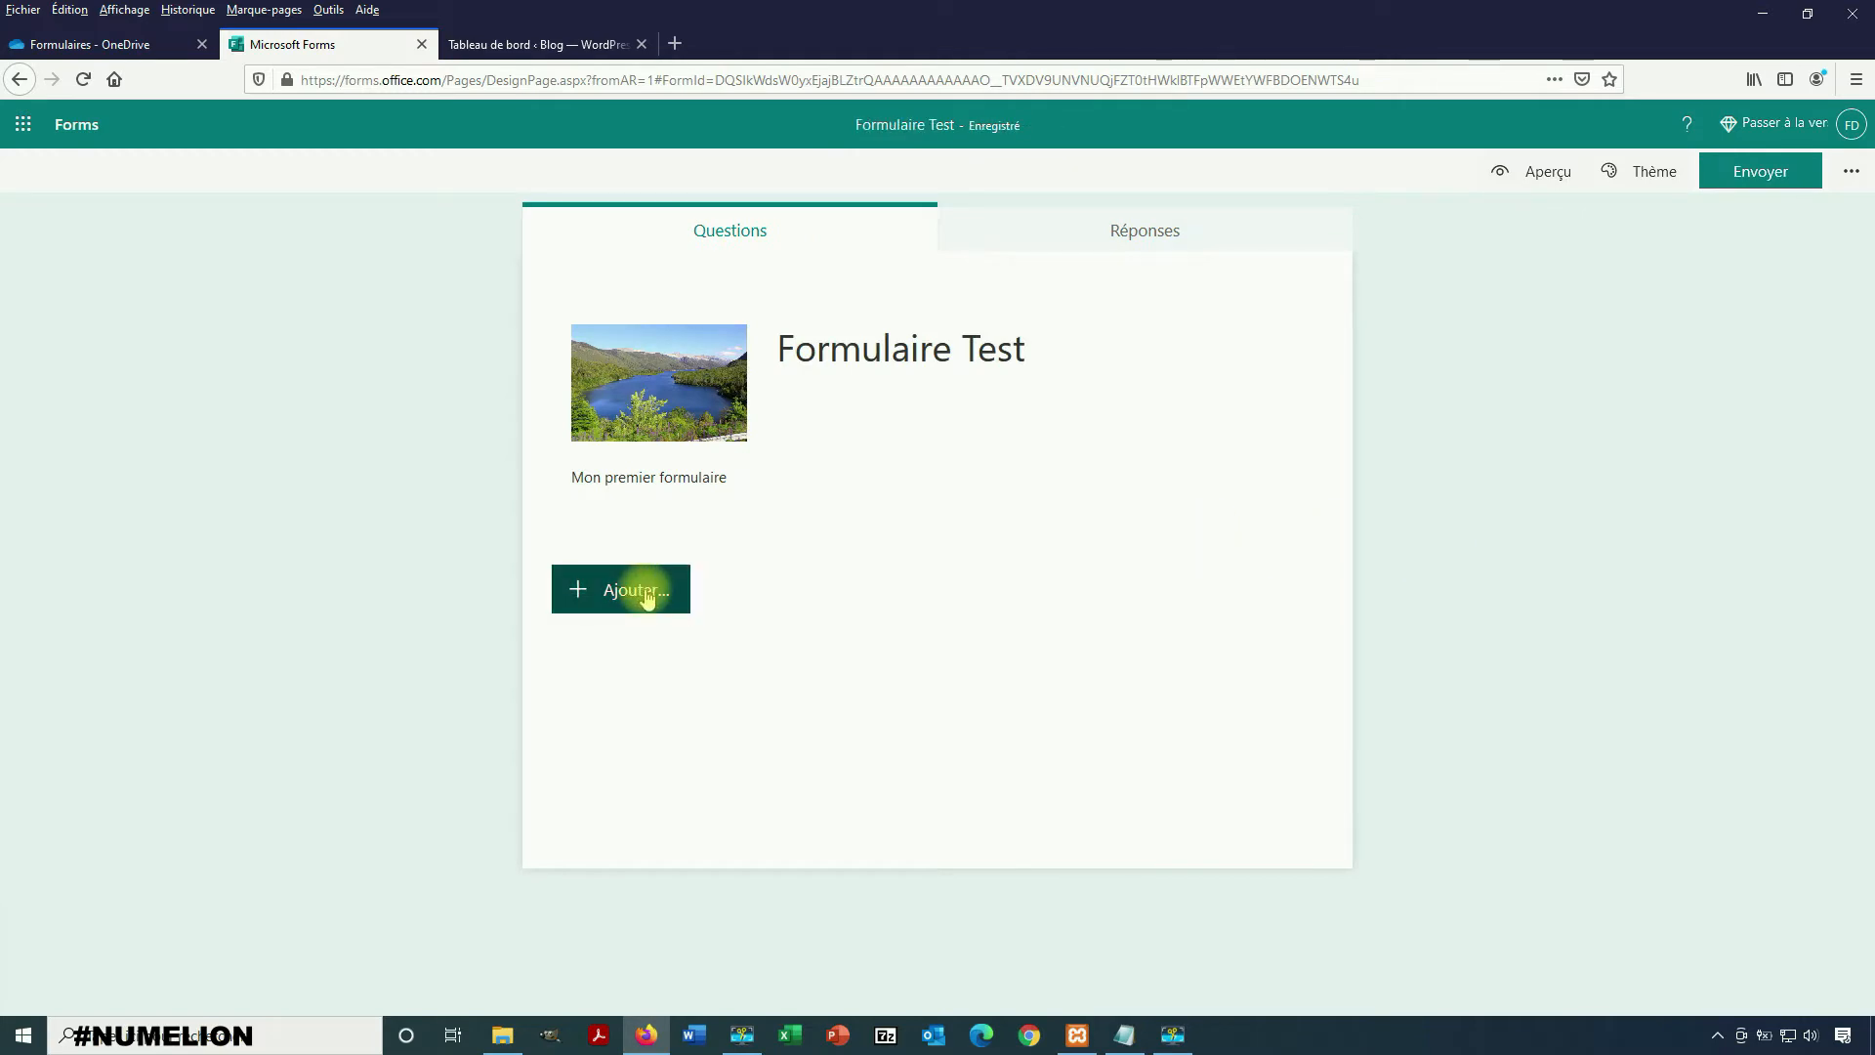
- Add a choice question to the form and title it "Question 1"
click(647, 593)
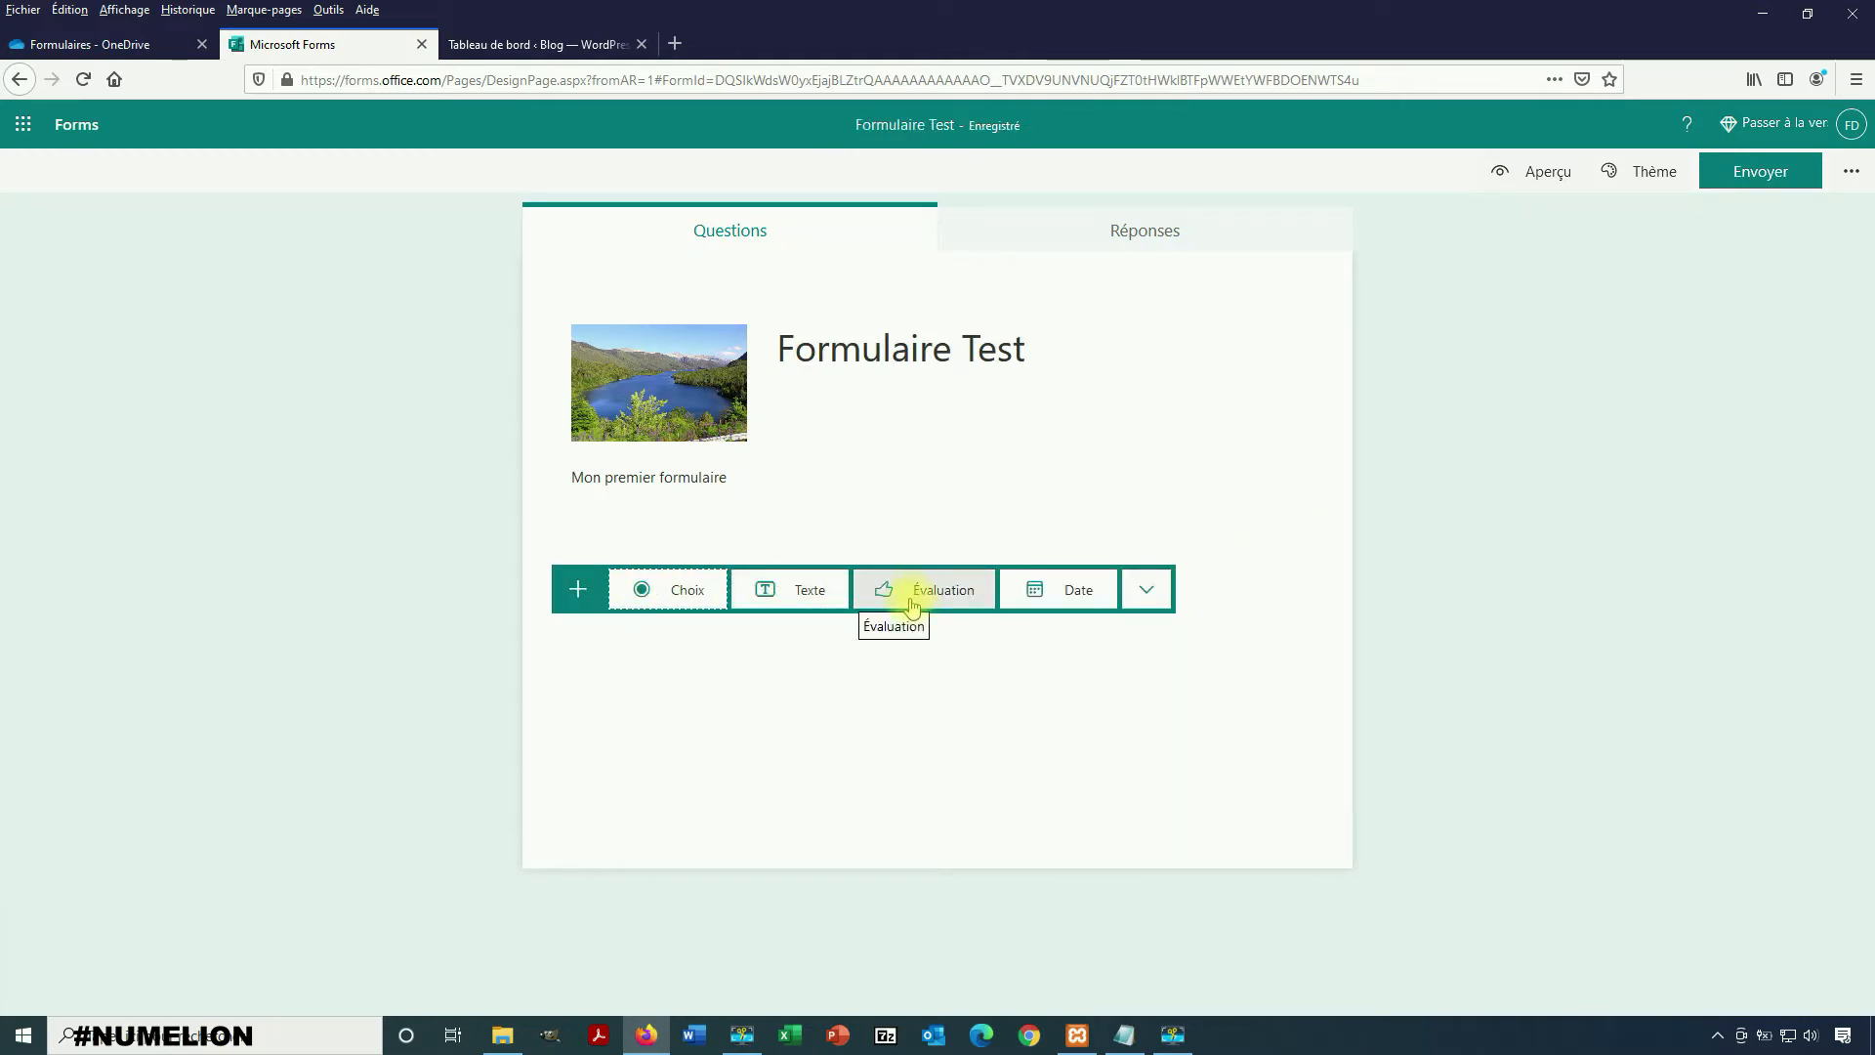
click(681, 592)
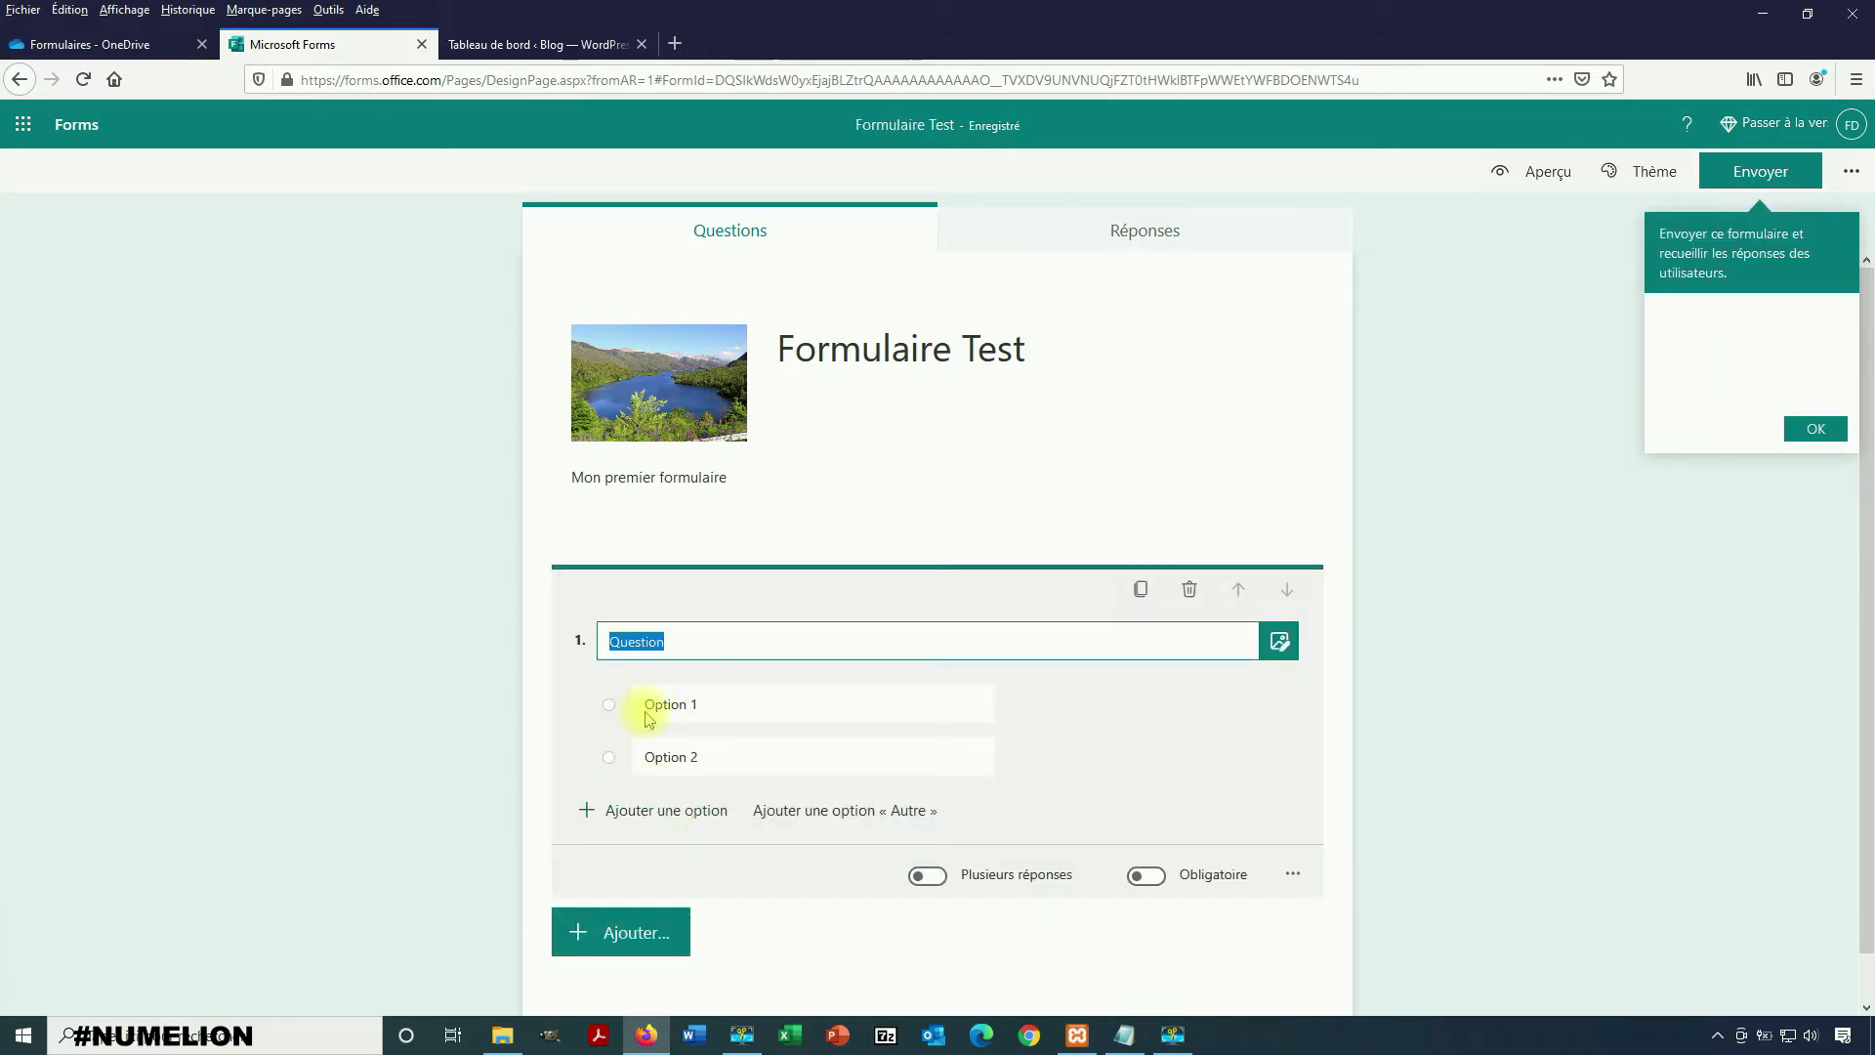
click(656, 642)
click(670, 641)
text(1)
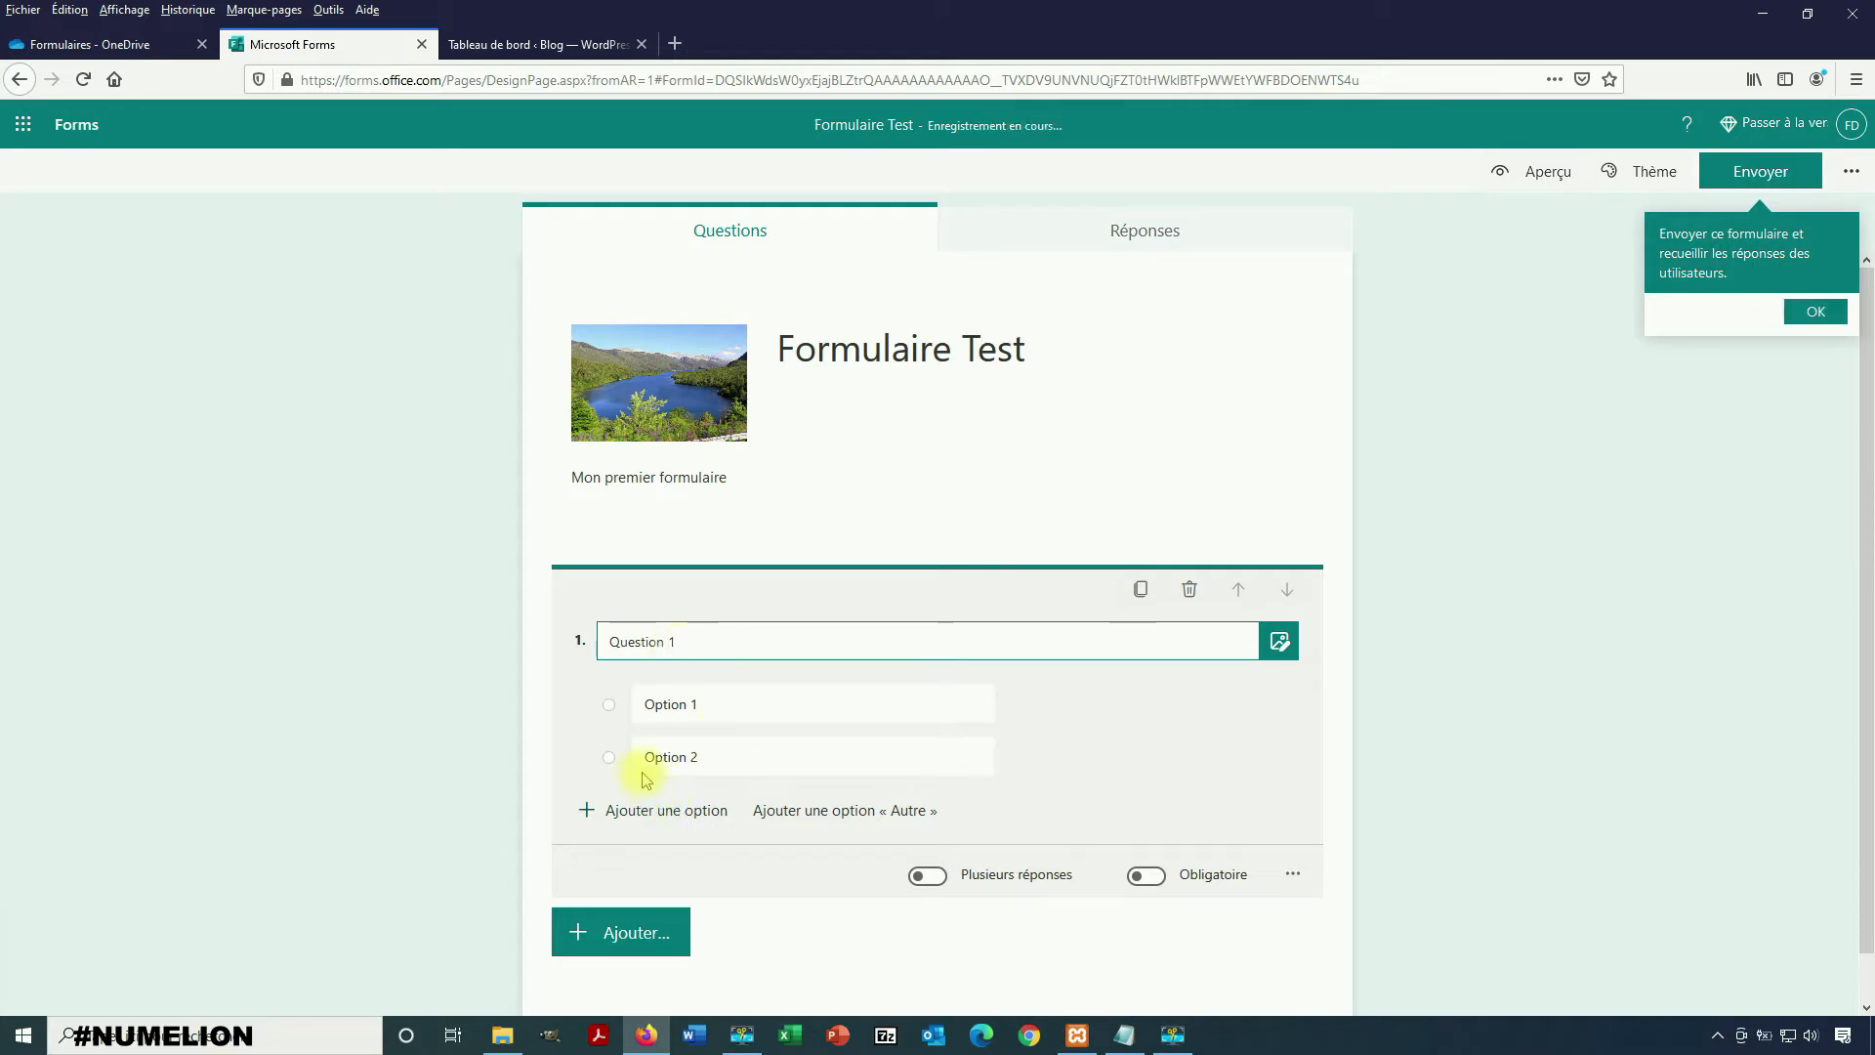
click(928, 702)
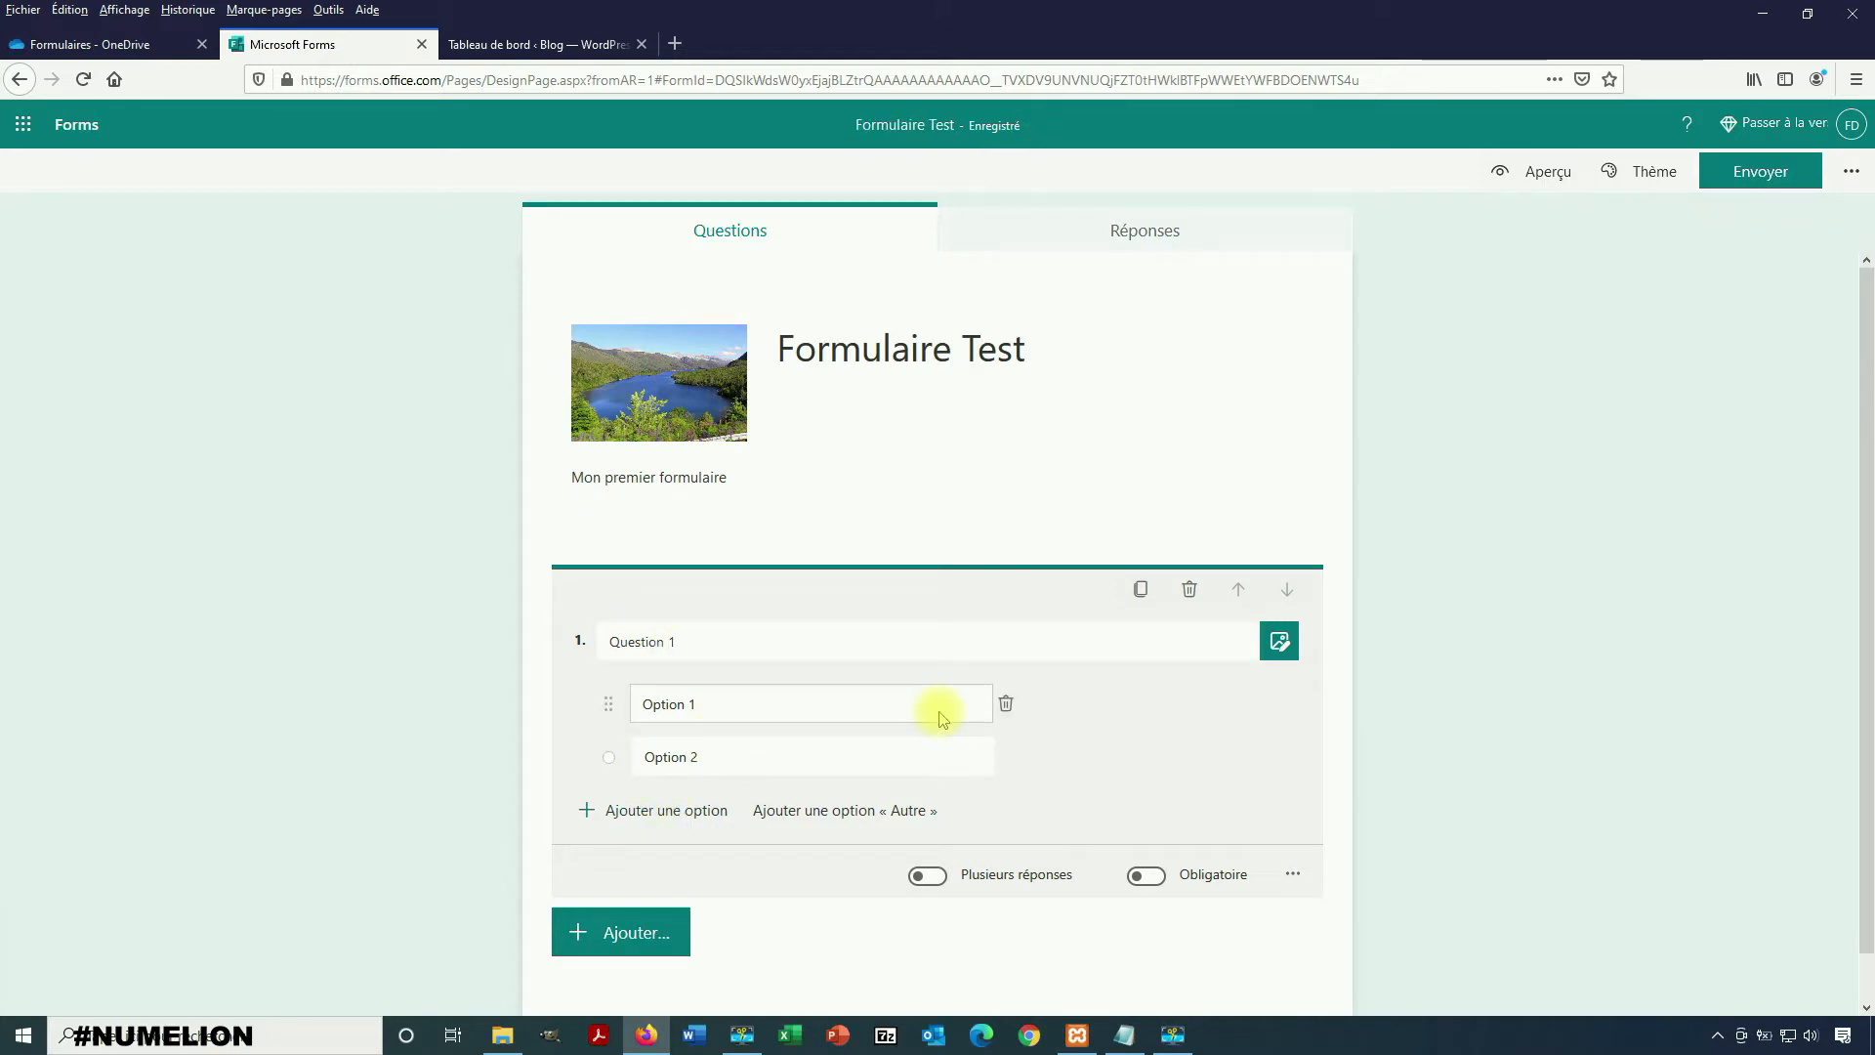
- Try the multiple-answers and required settings of Question 1, turn both off again, and view its additional settings
click(935, 877)
click(936, 879)
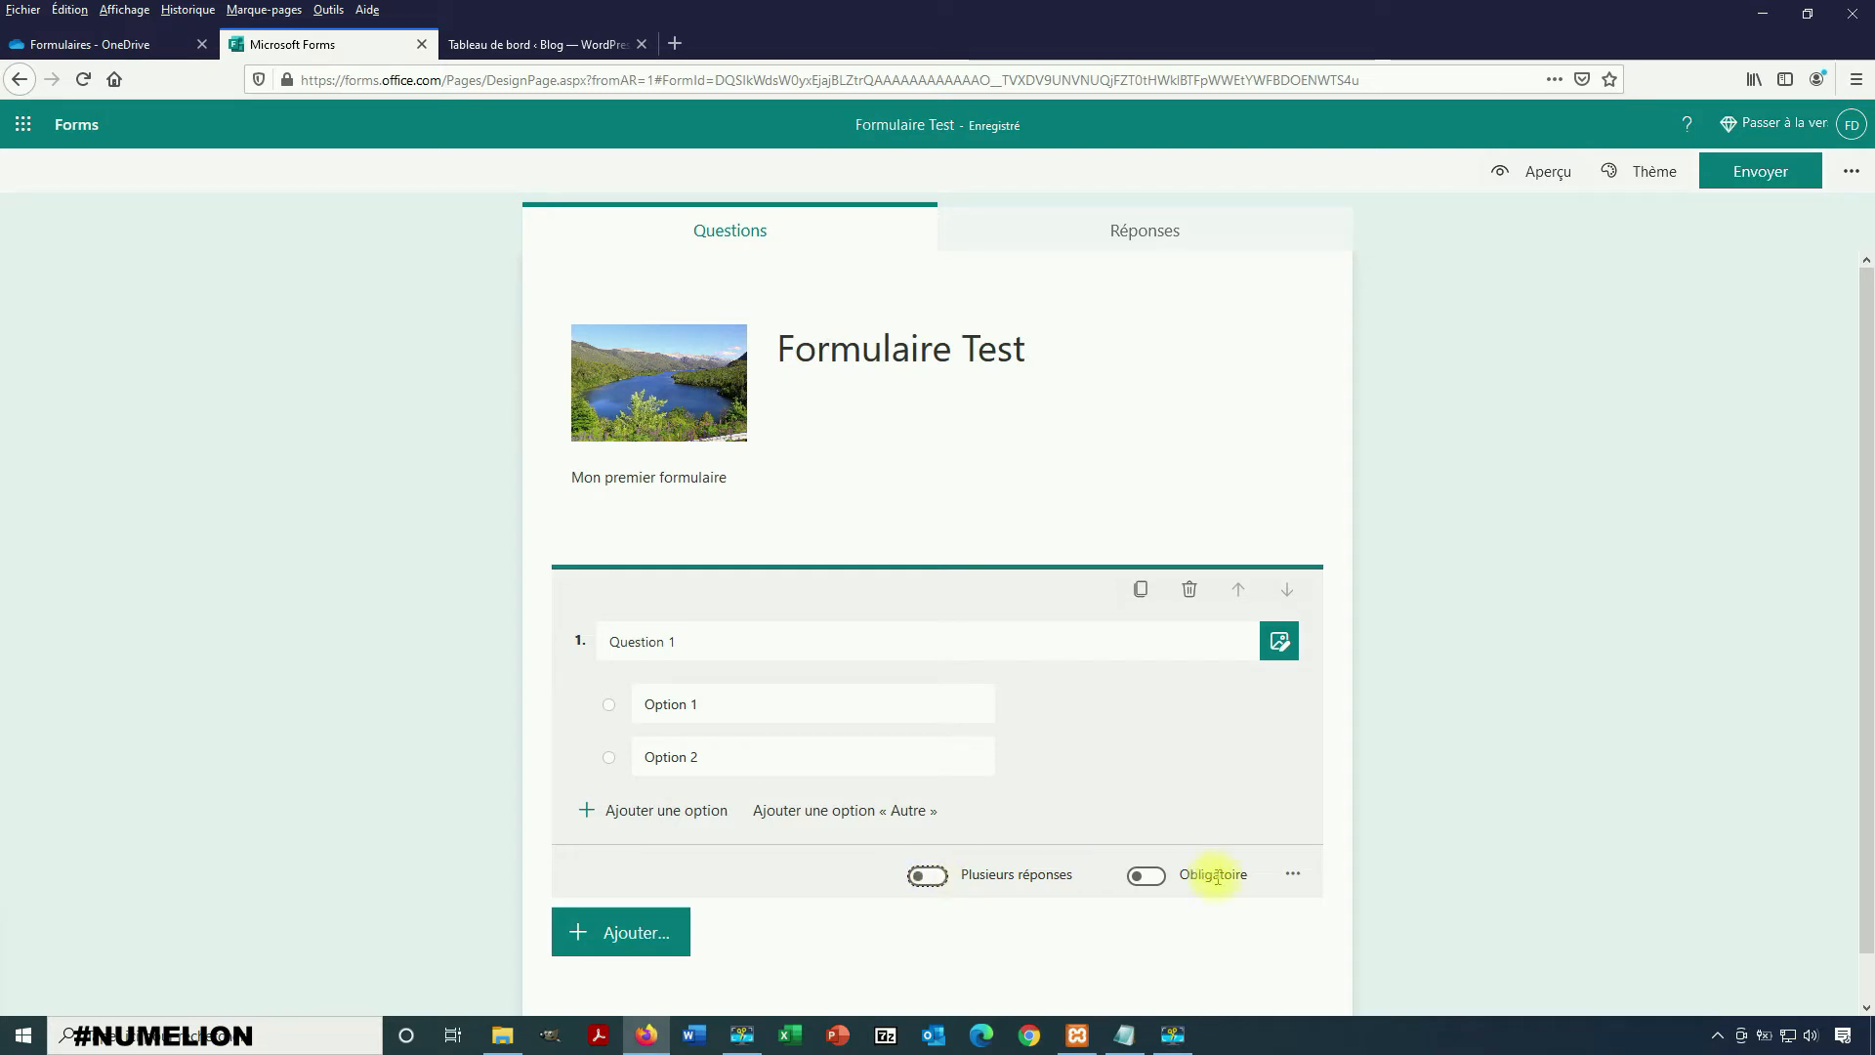
click(1148, 876)
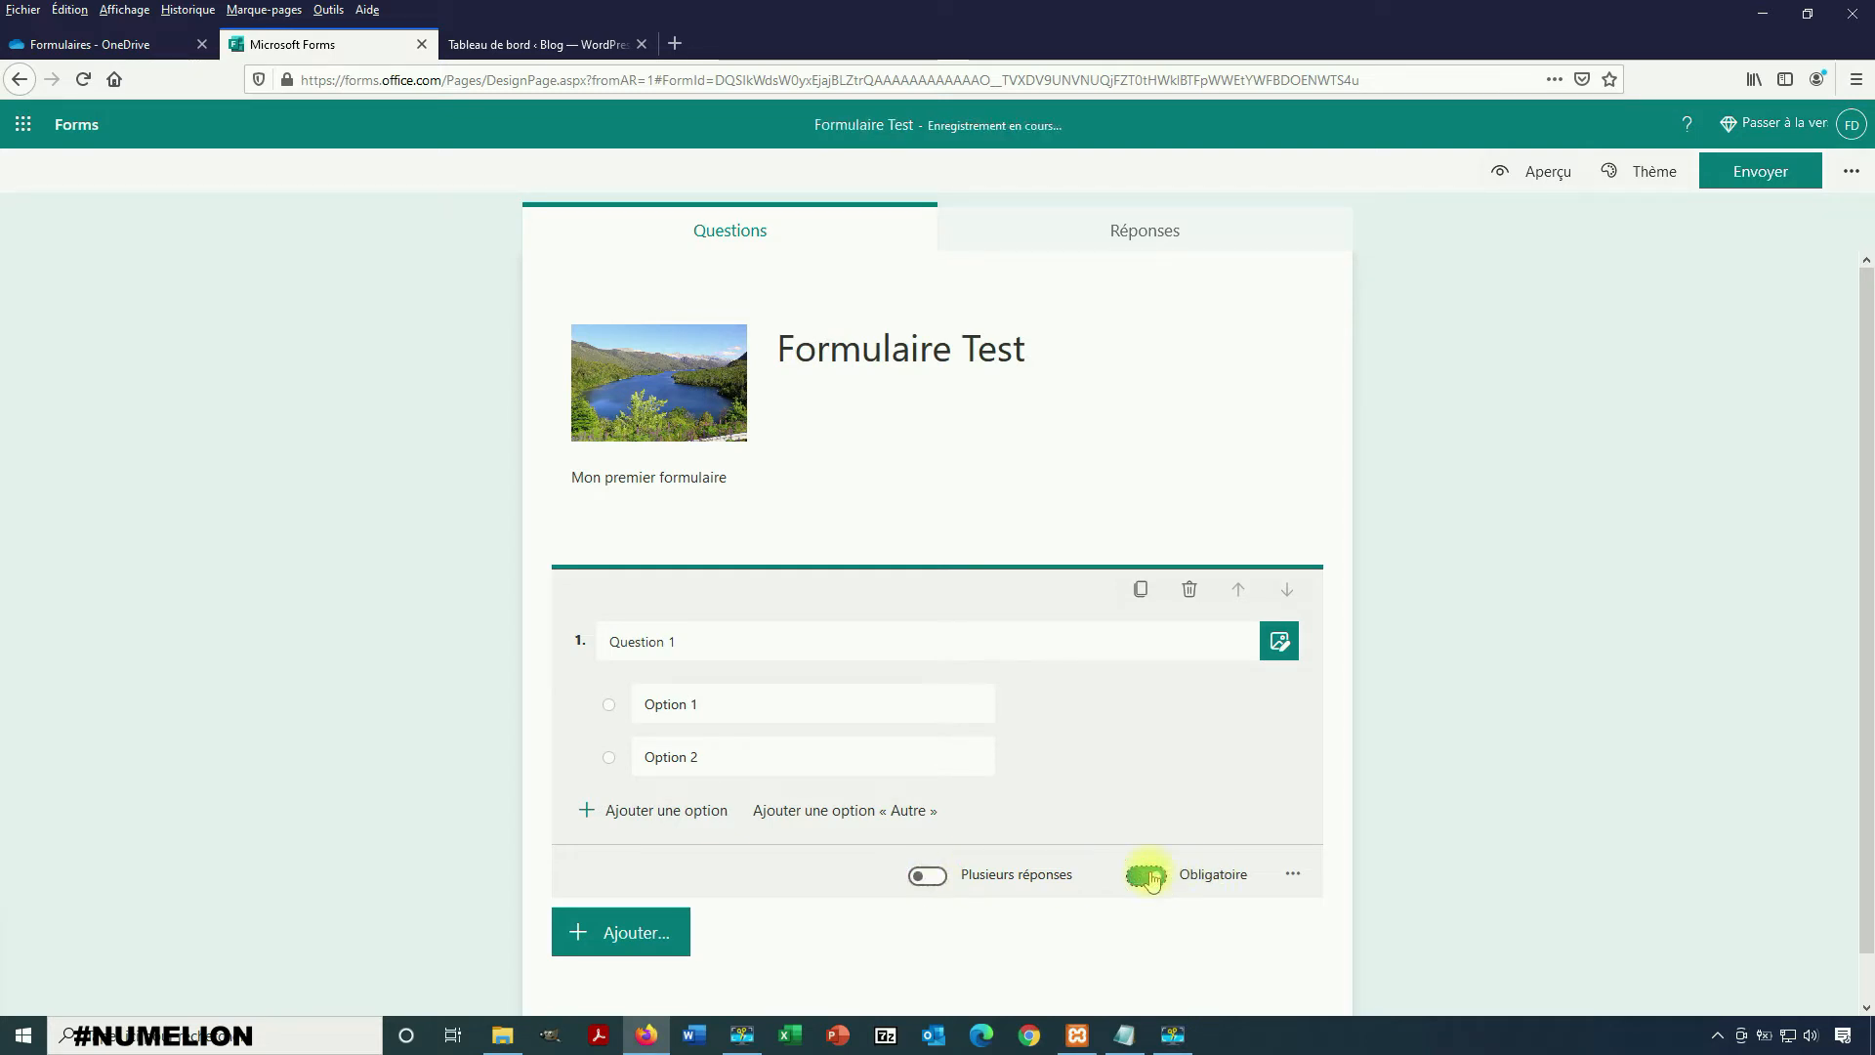
click(1148, 876)
click(1293, 874)
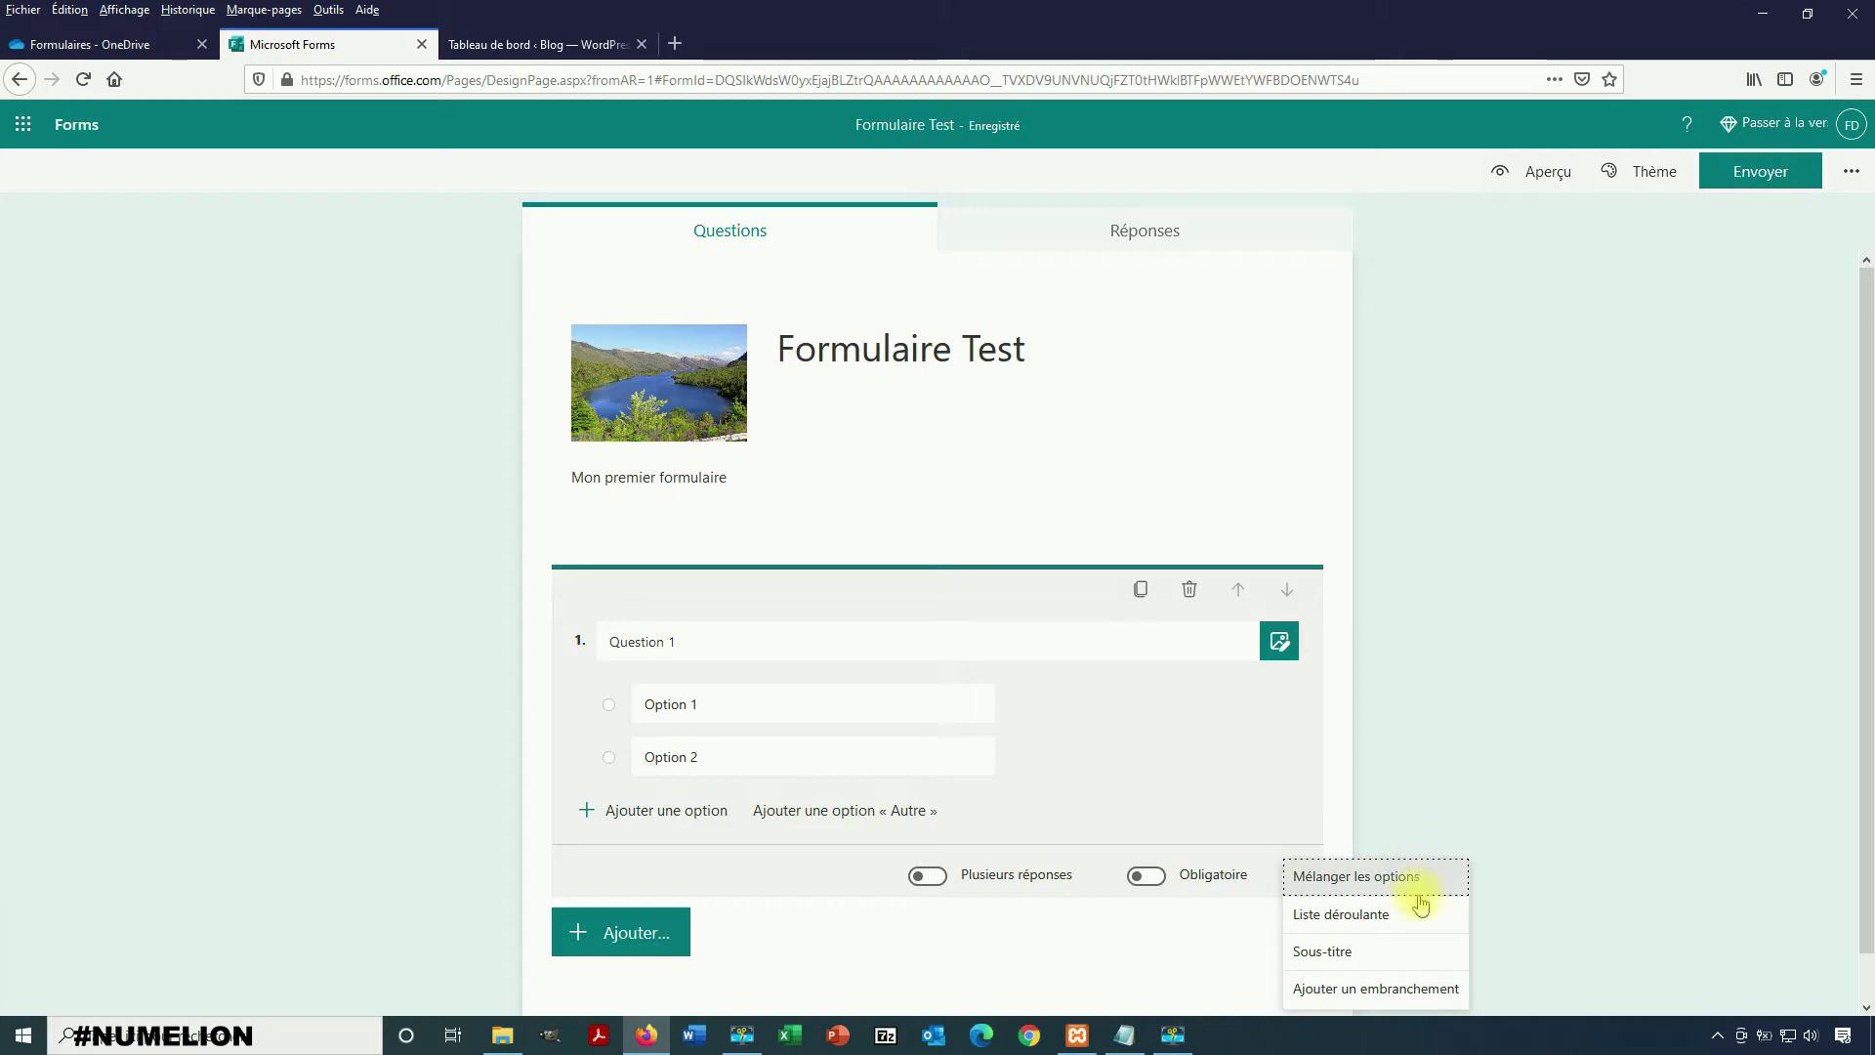
click(1264, 837)
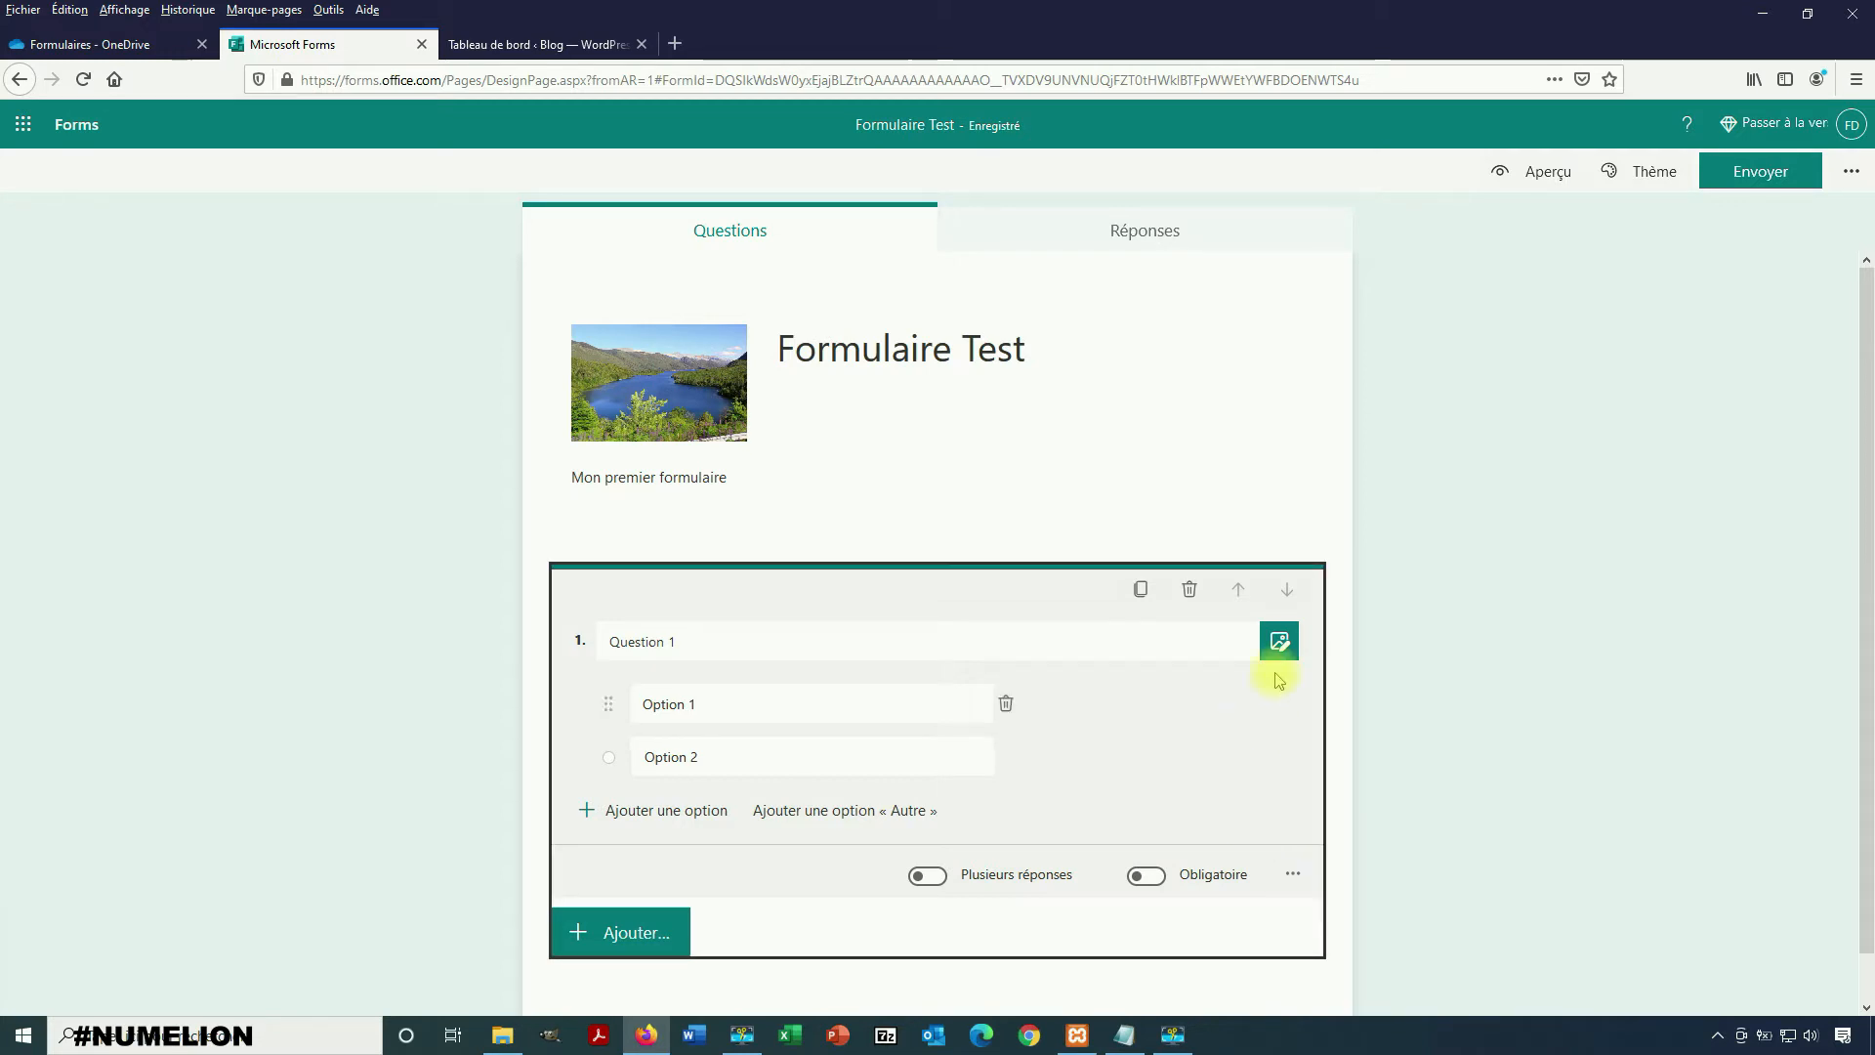
- Add a third answer option and an "Autre" option to Question 1
click(622, 810)
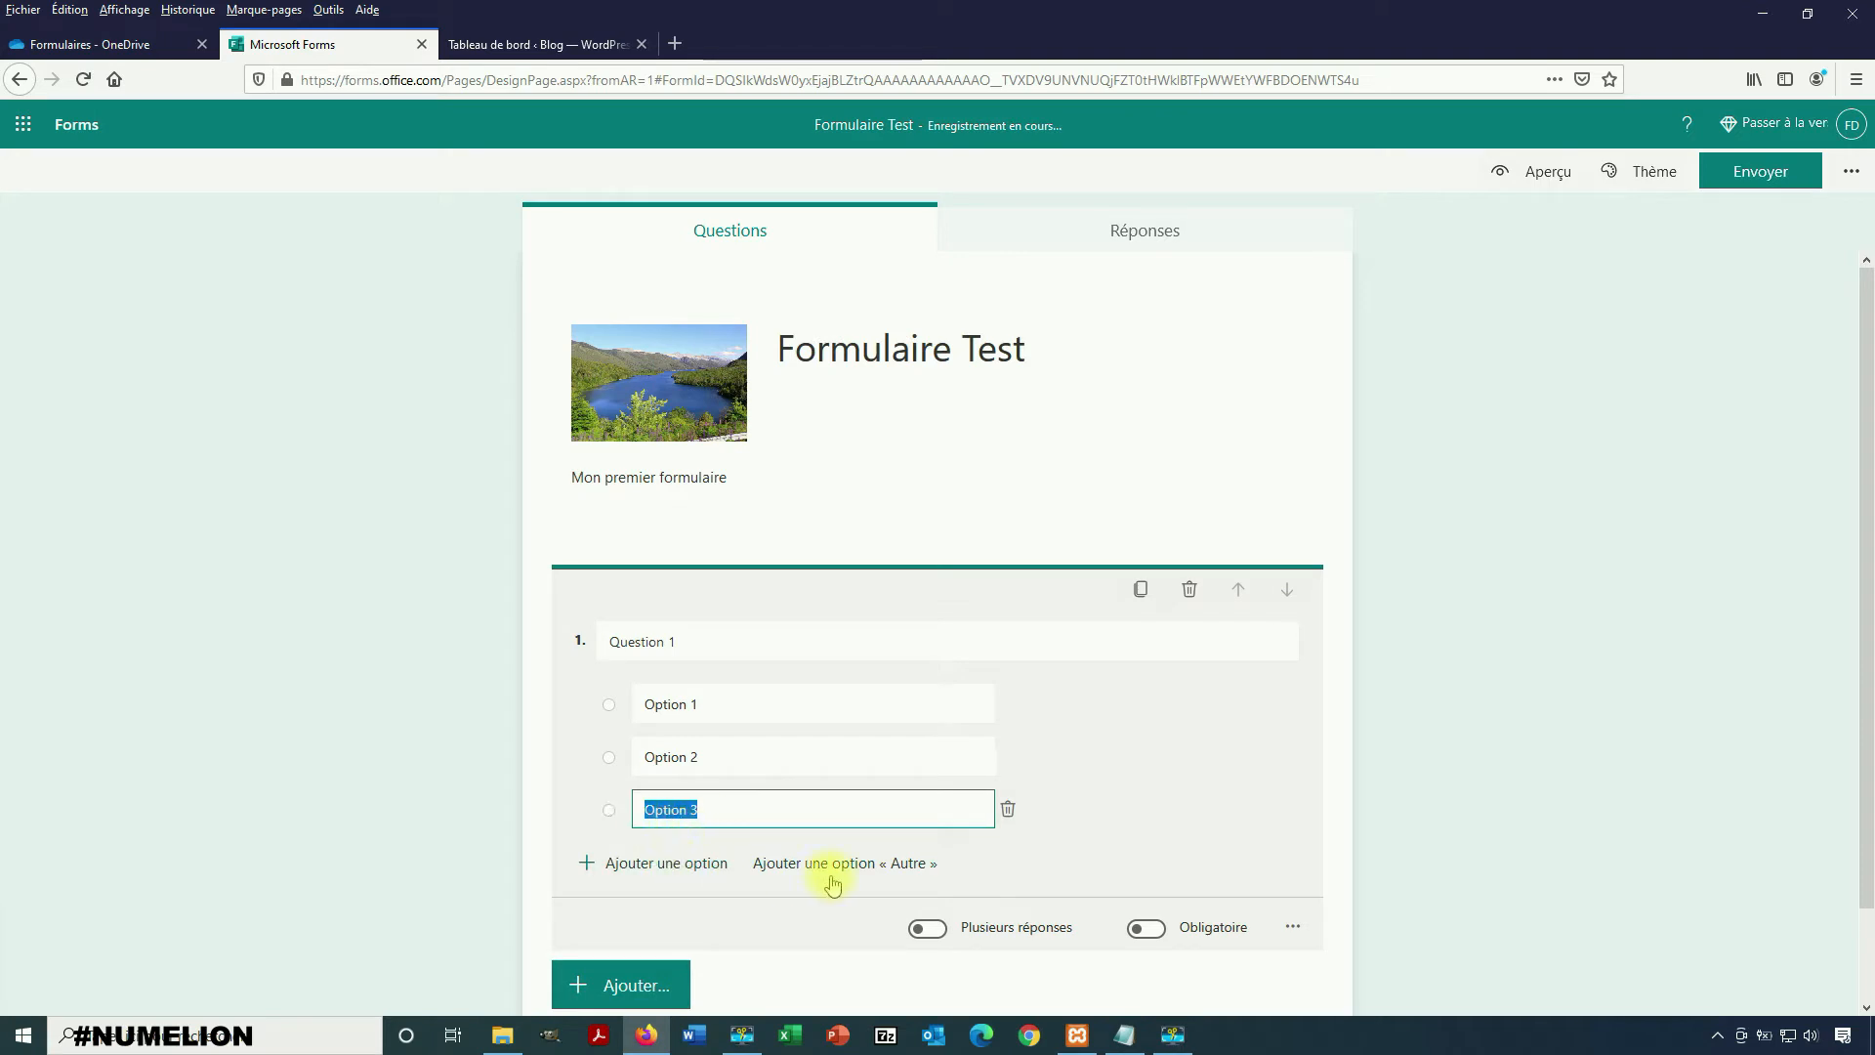
click(848, 864)
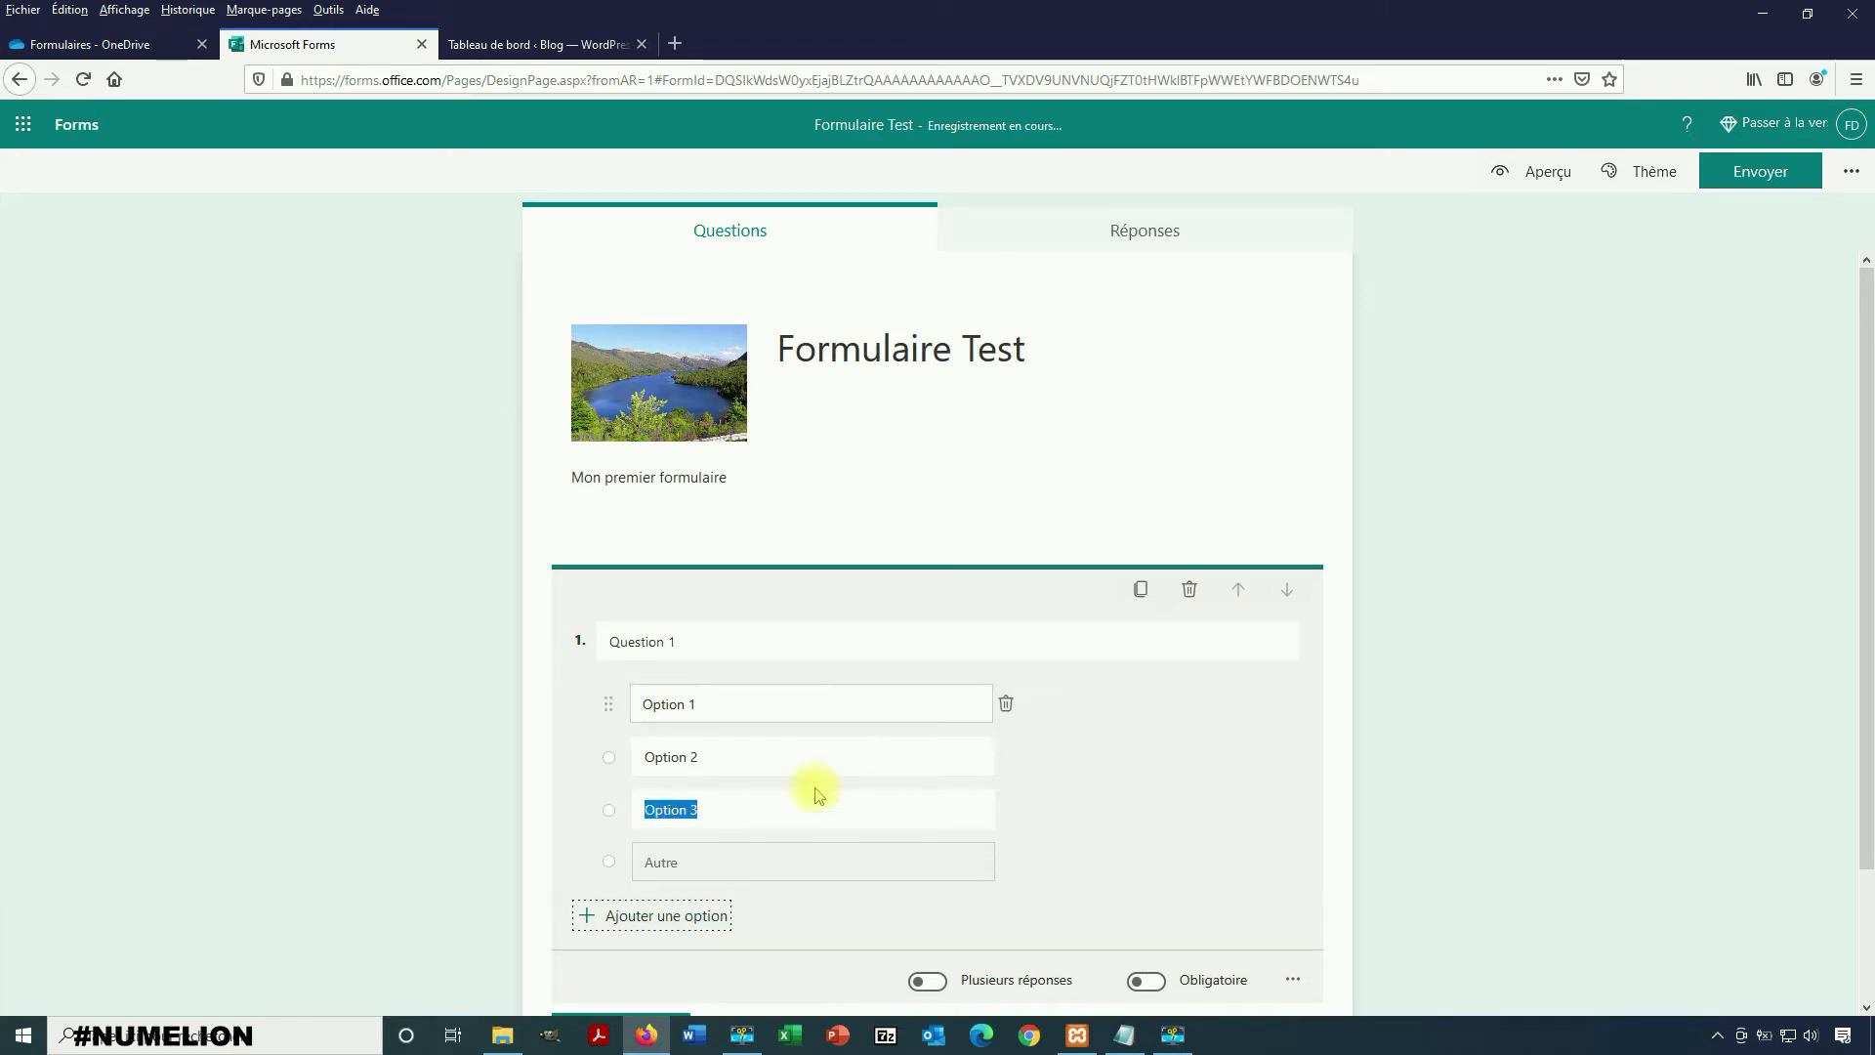
click(392, 742)
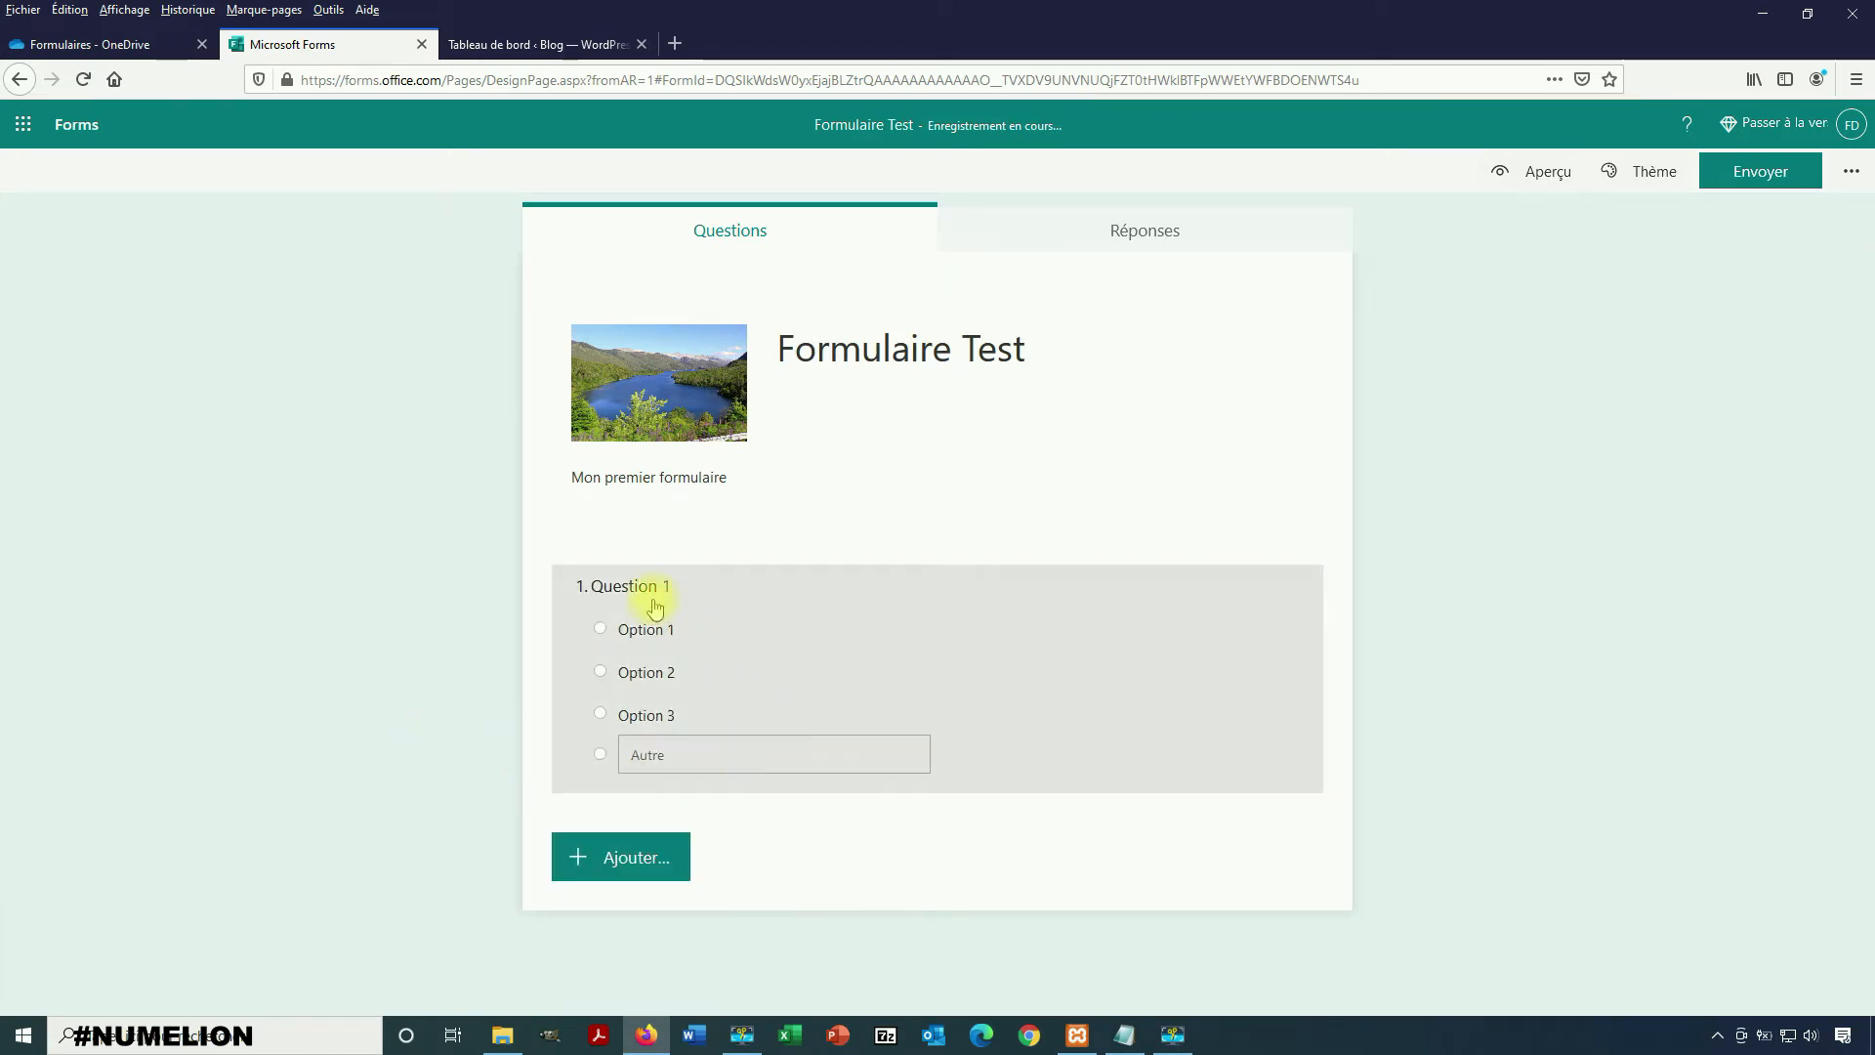
- Add a text question below Question 1, keeping "Question" as its title
click(645, 852)
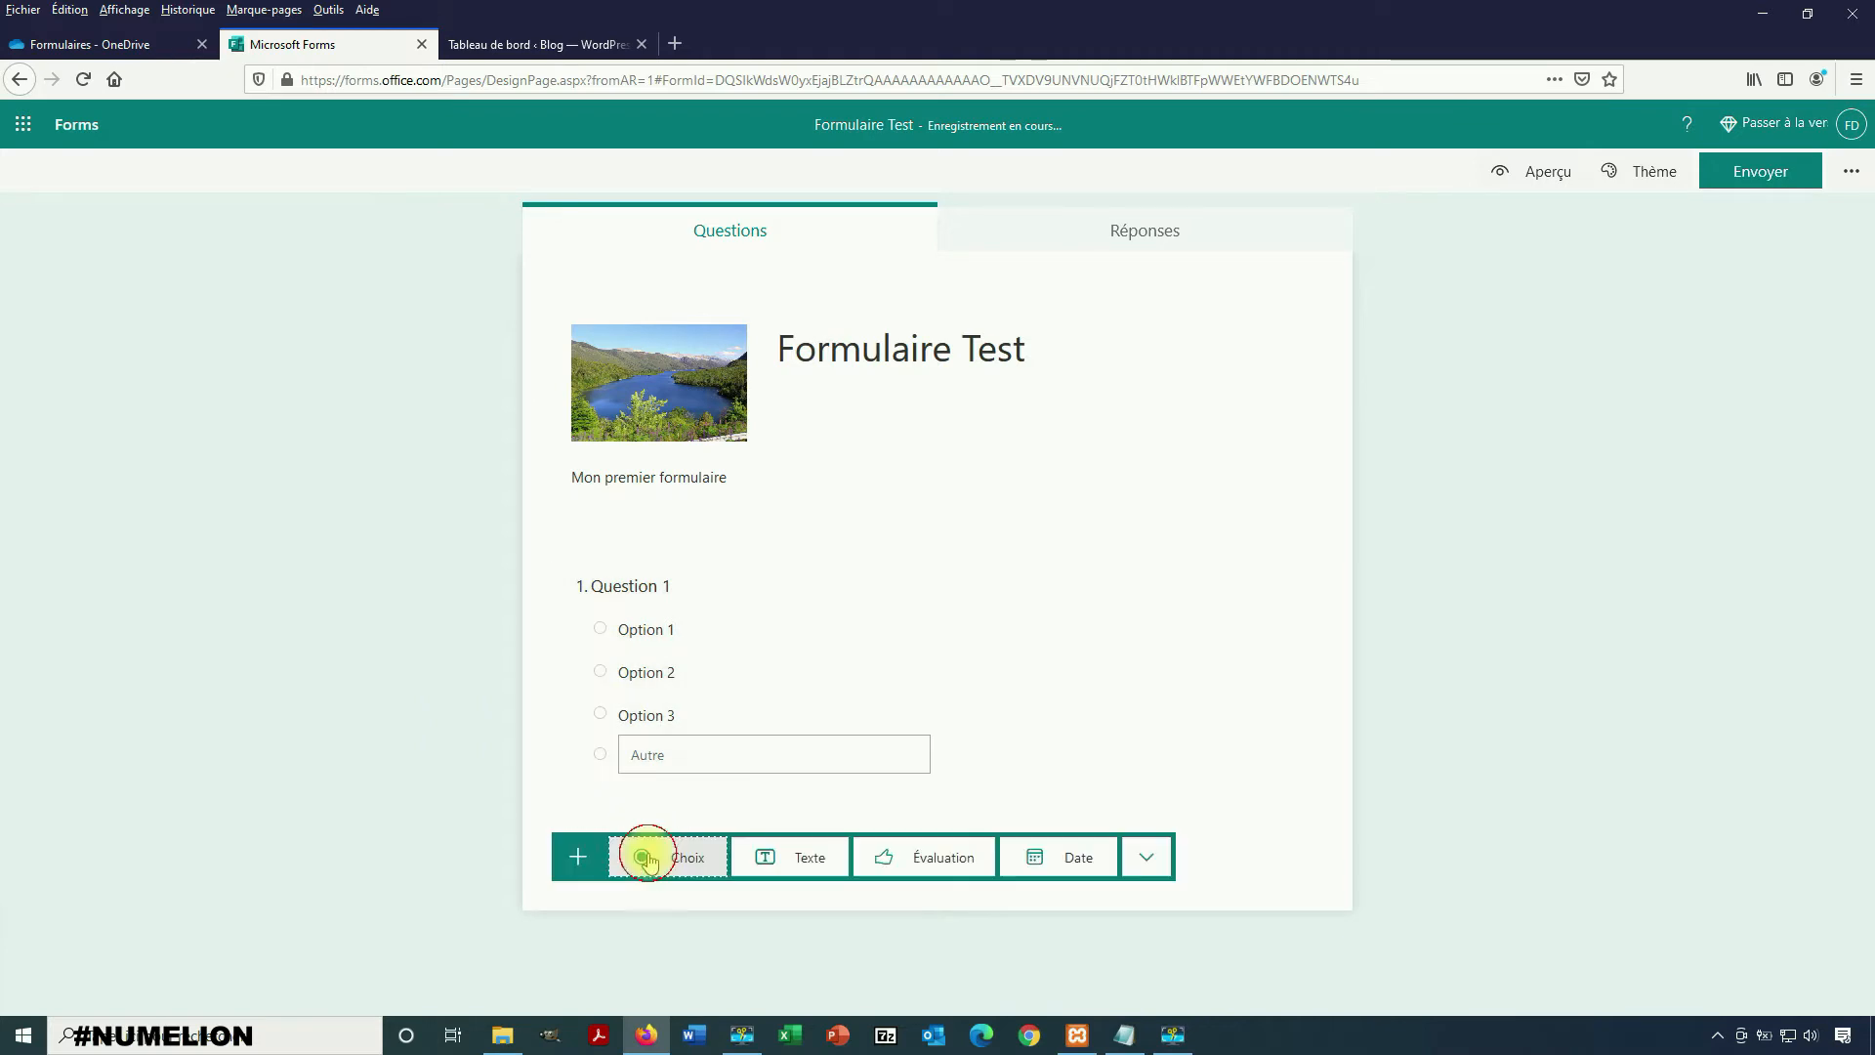
click(815, 857)
click(670, 748)
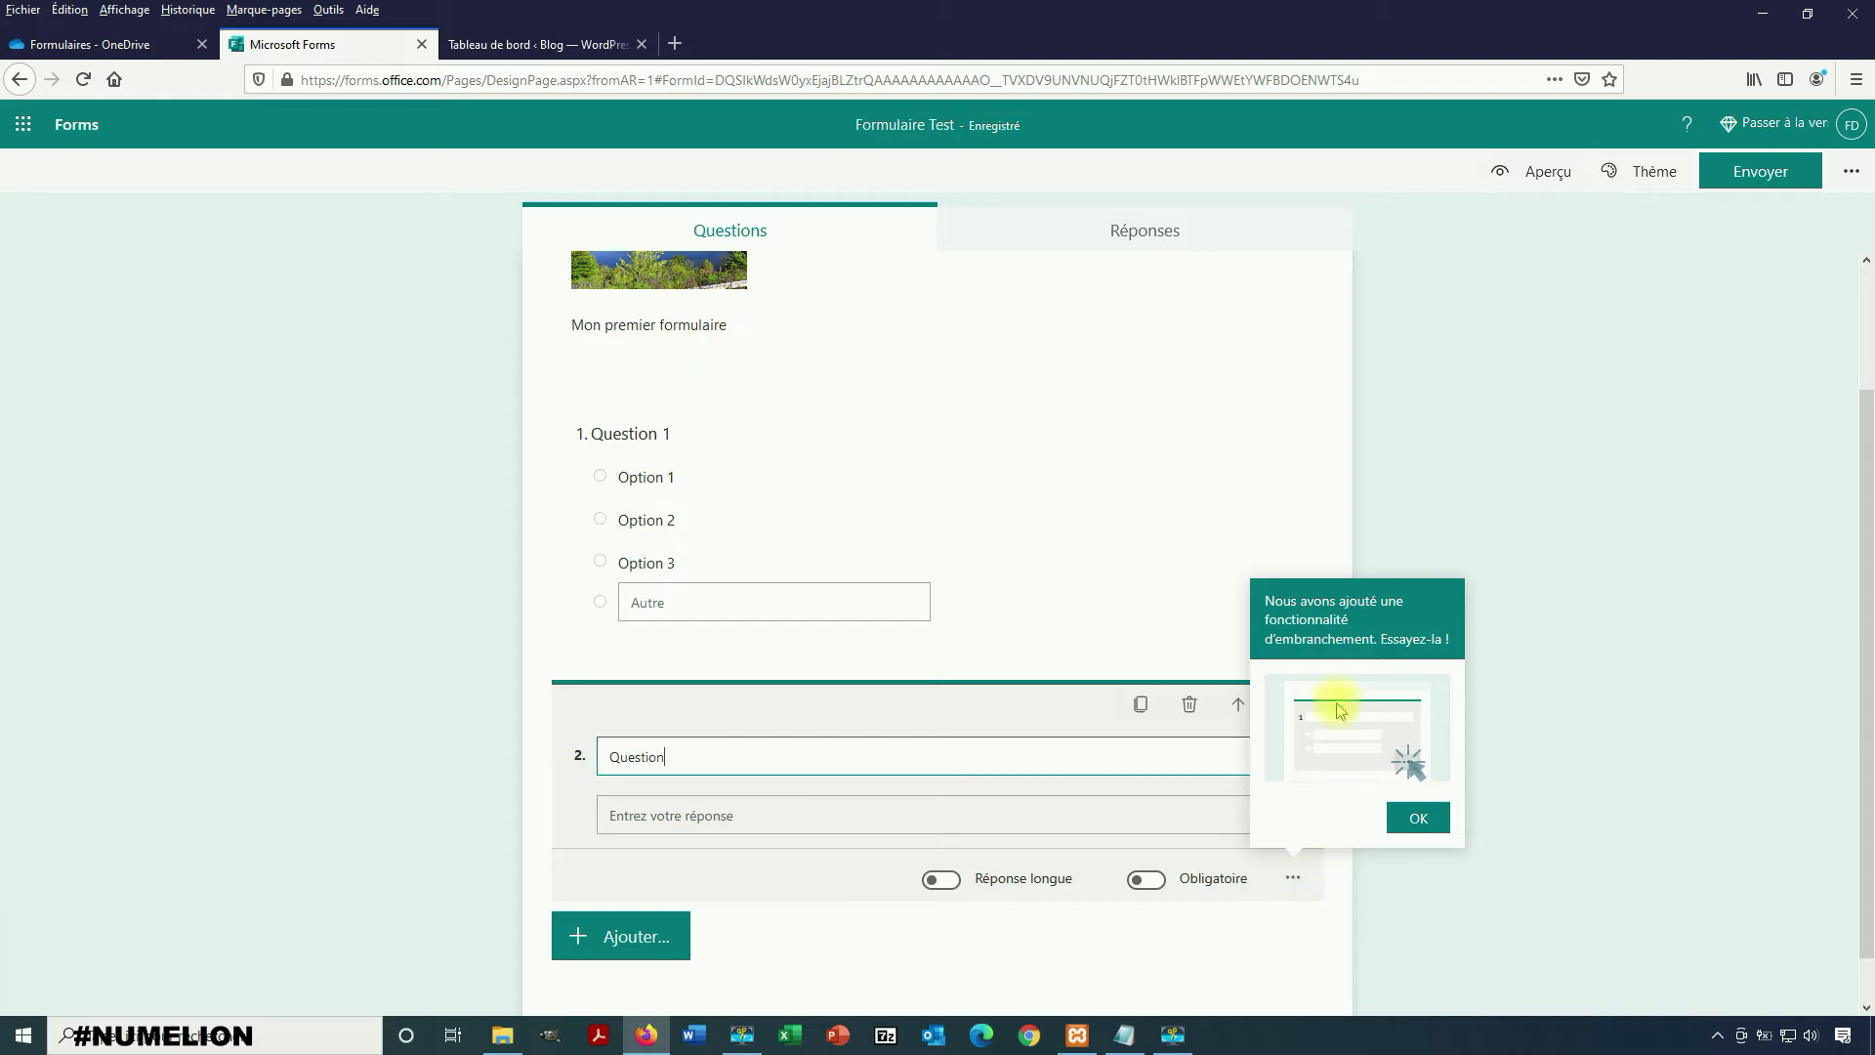
click(1322, 674)
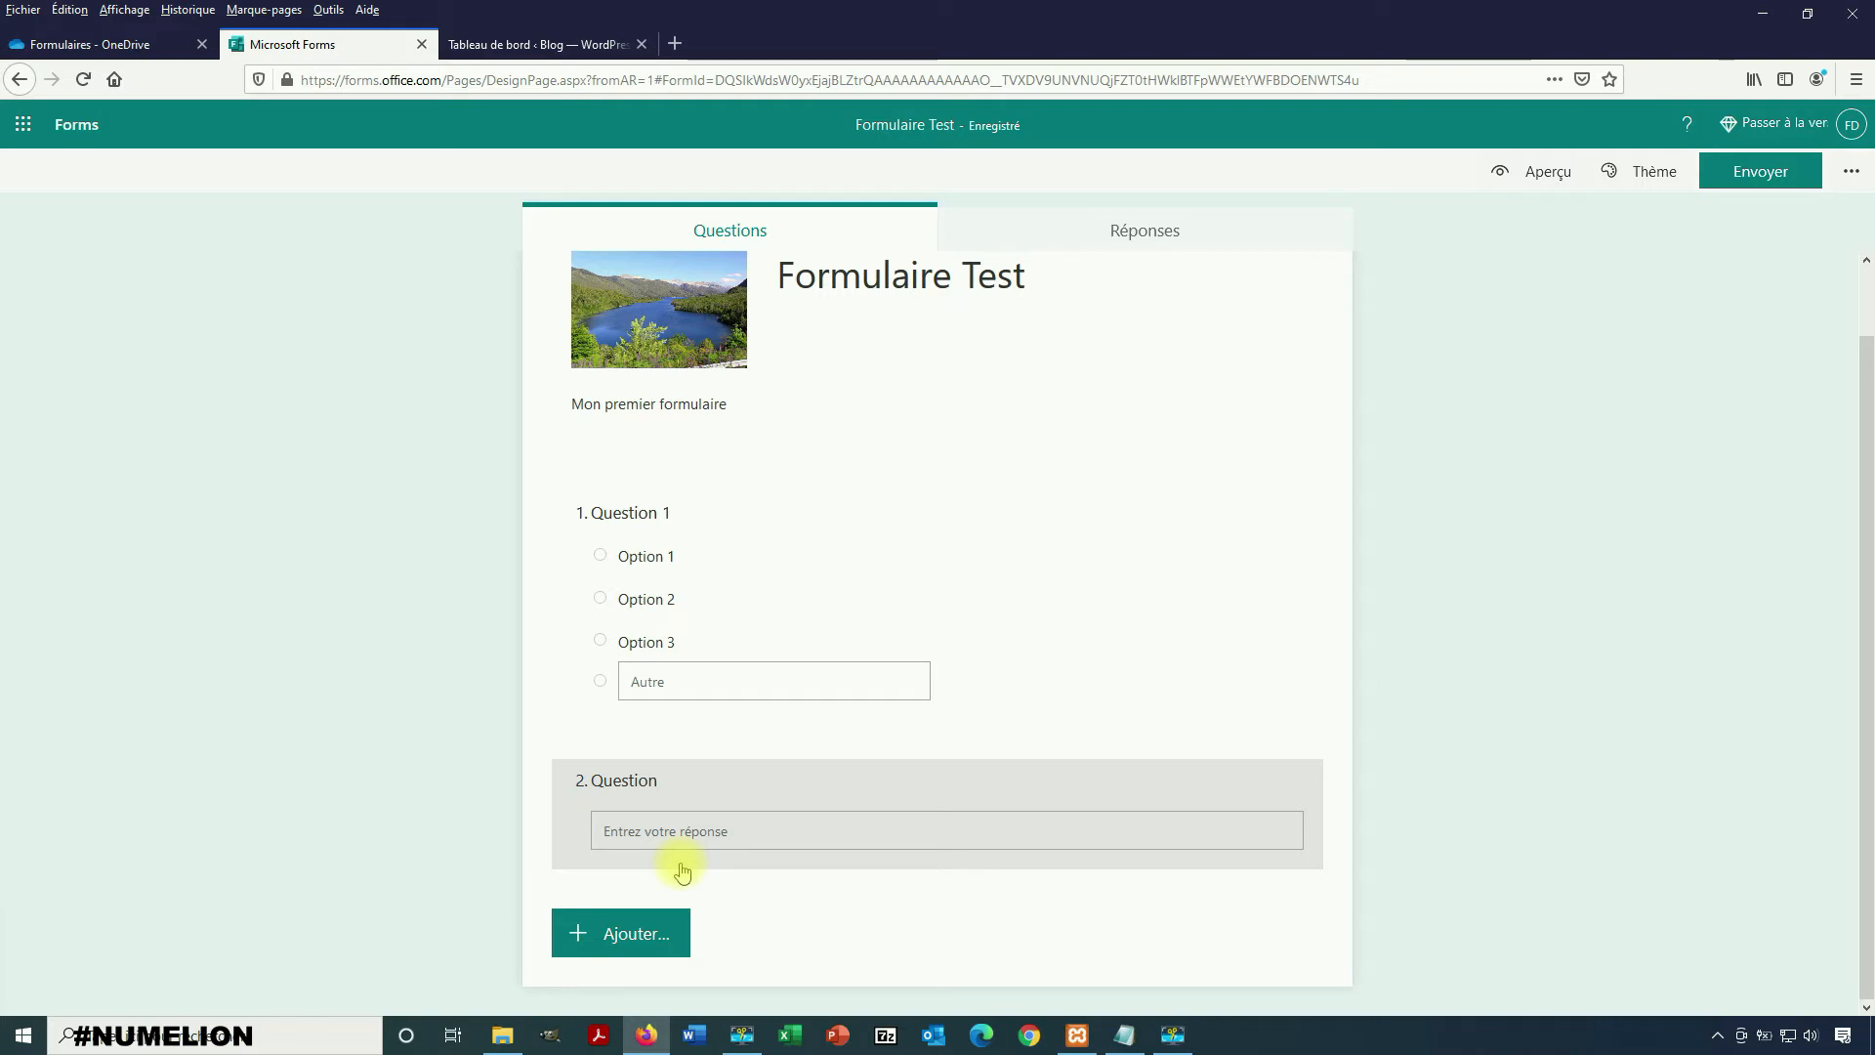
- Add a rating question below the text question, with 10 levels and "Nombre" as its symbol
click(655, 939)
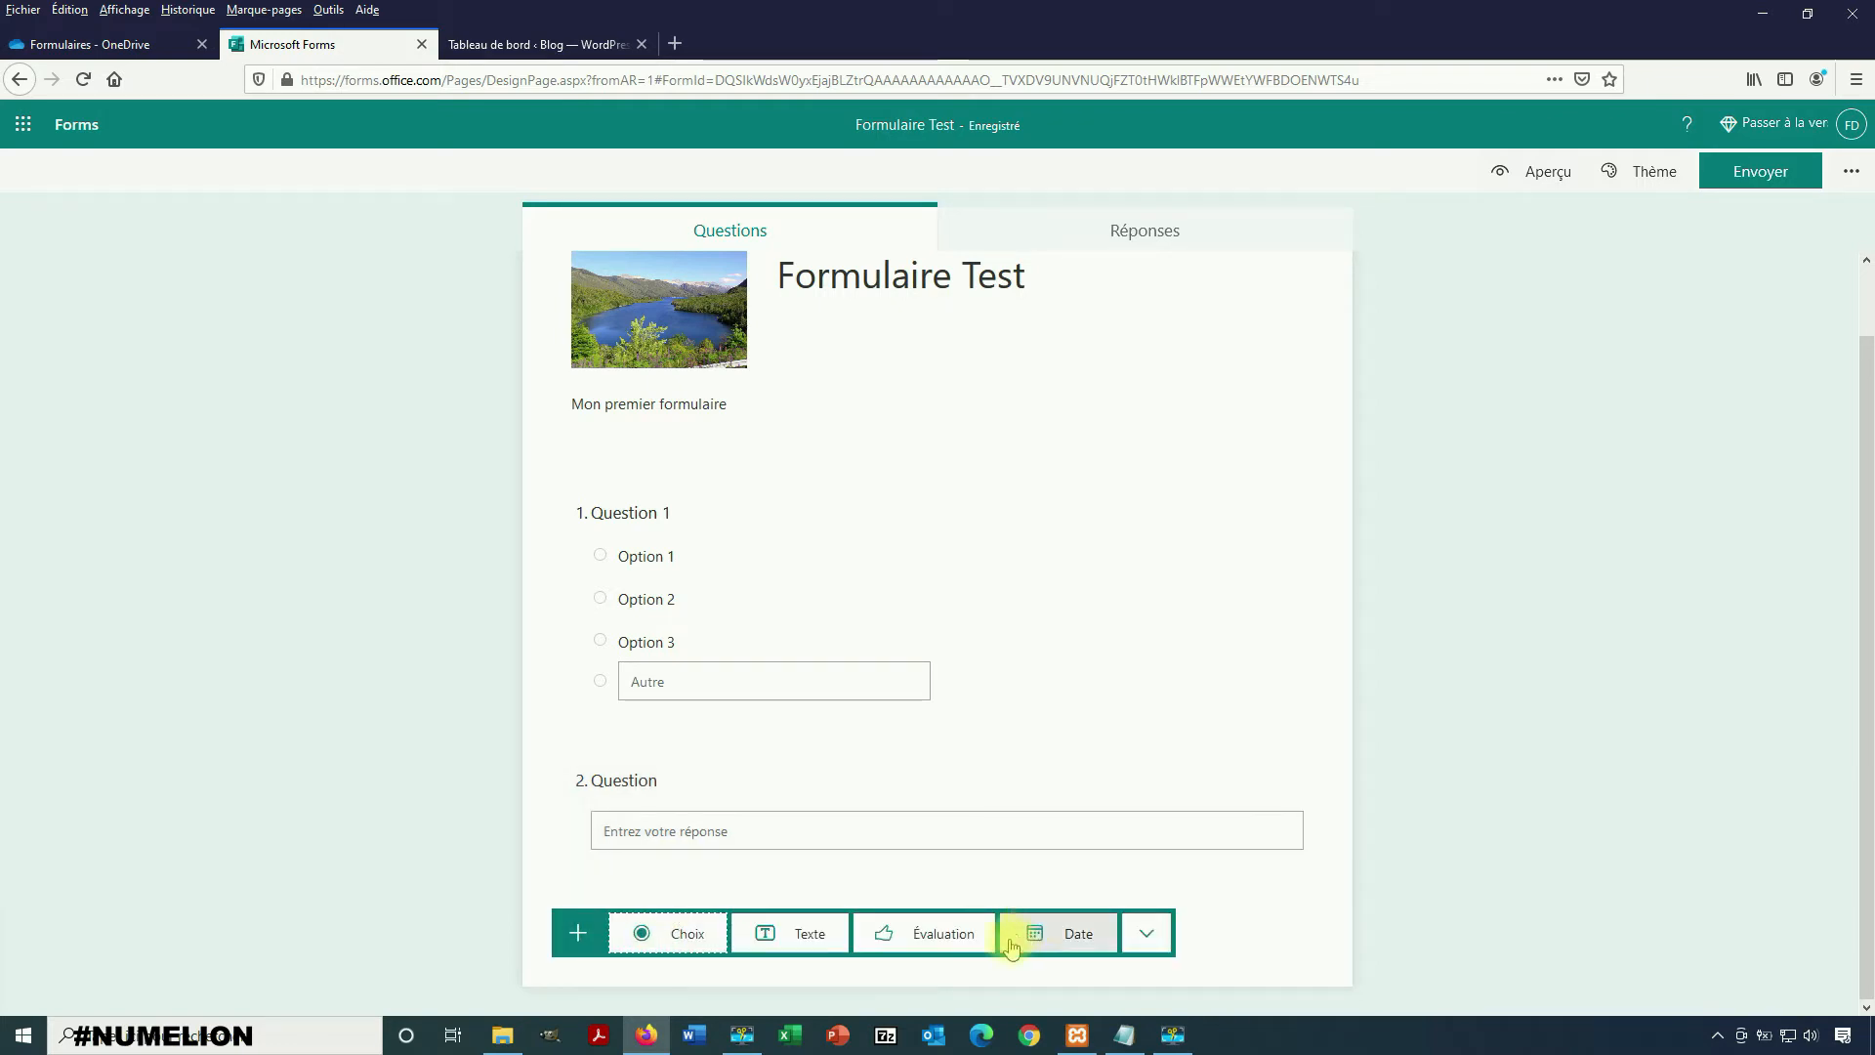
click(906, 939)
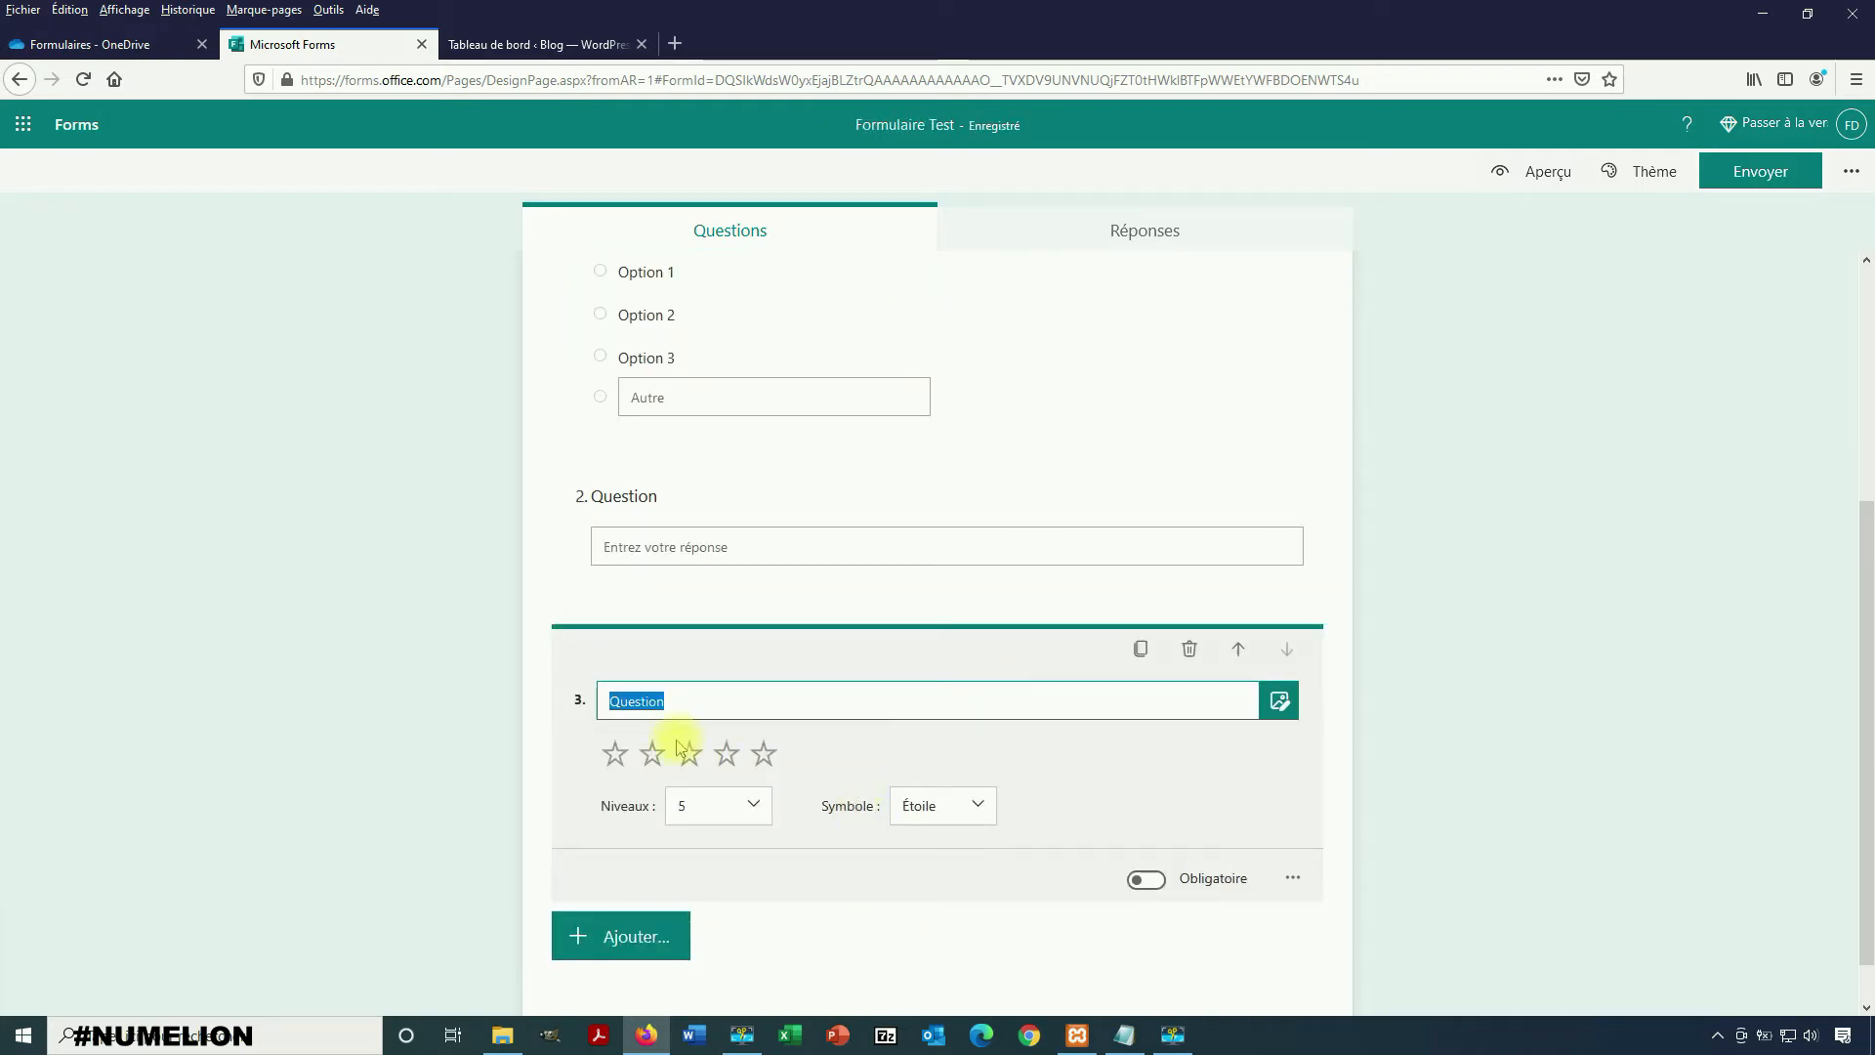
click(716, 817)
scroll(720, 904, down, 2)
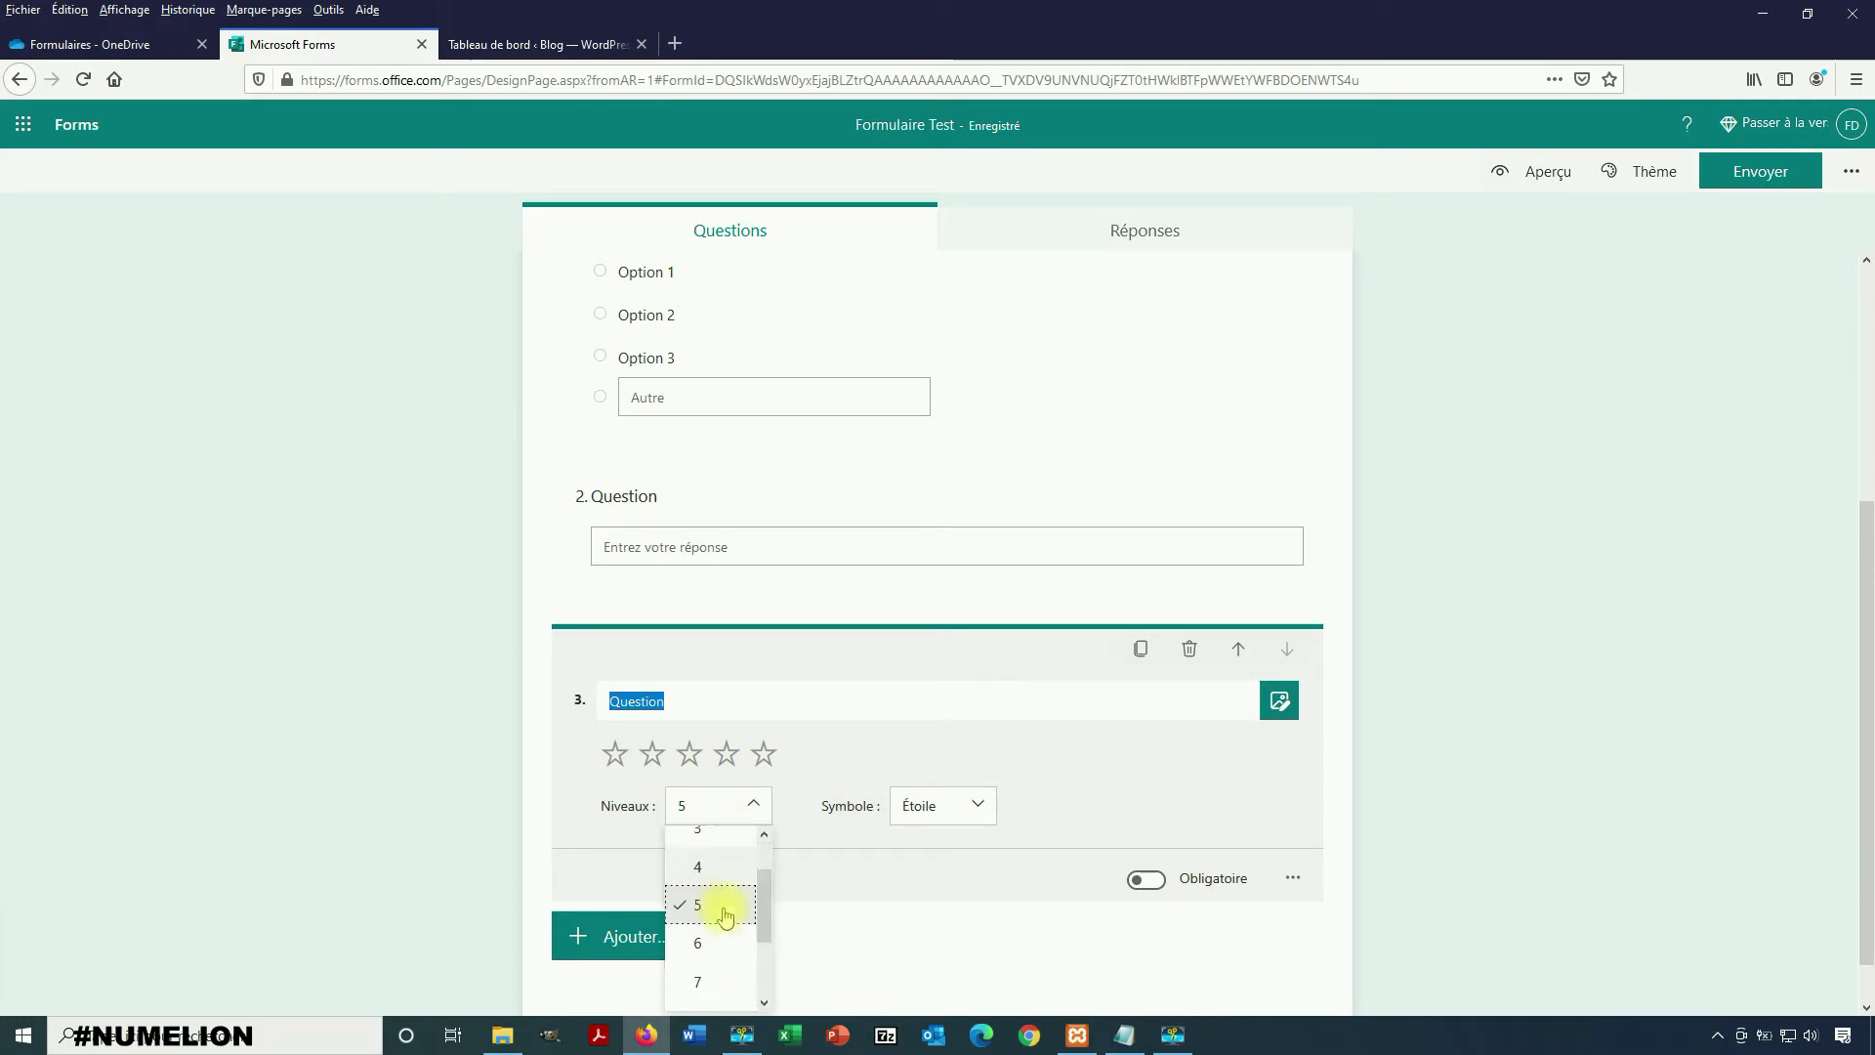
click(741, 976)
click(955, 818)
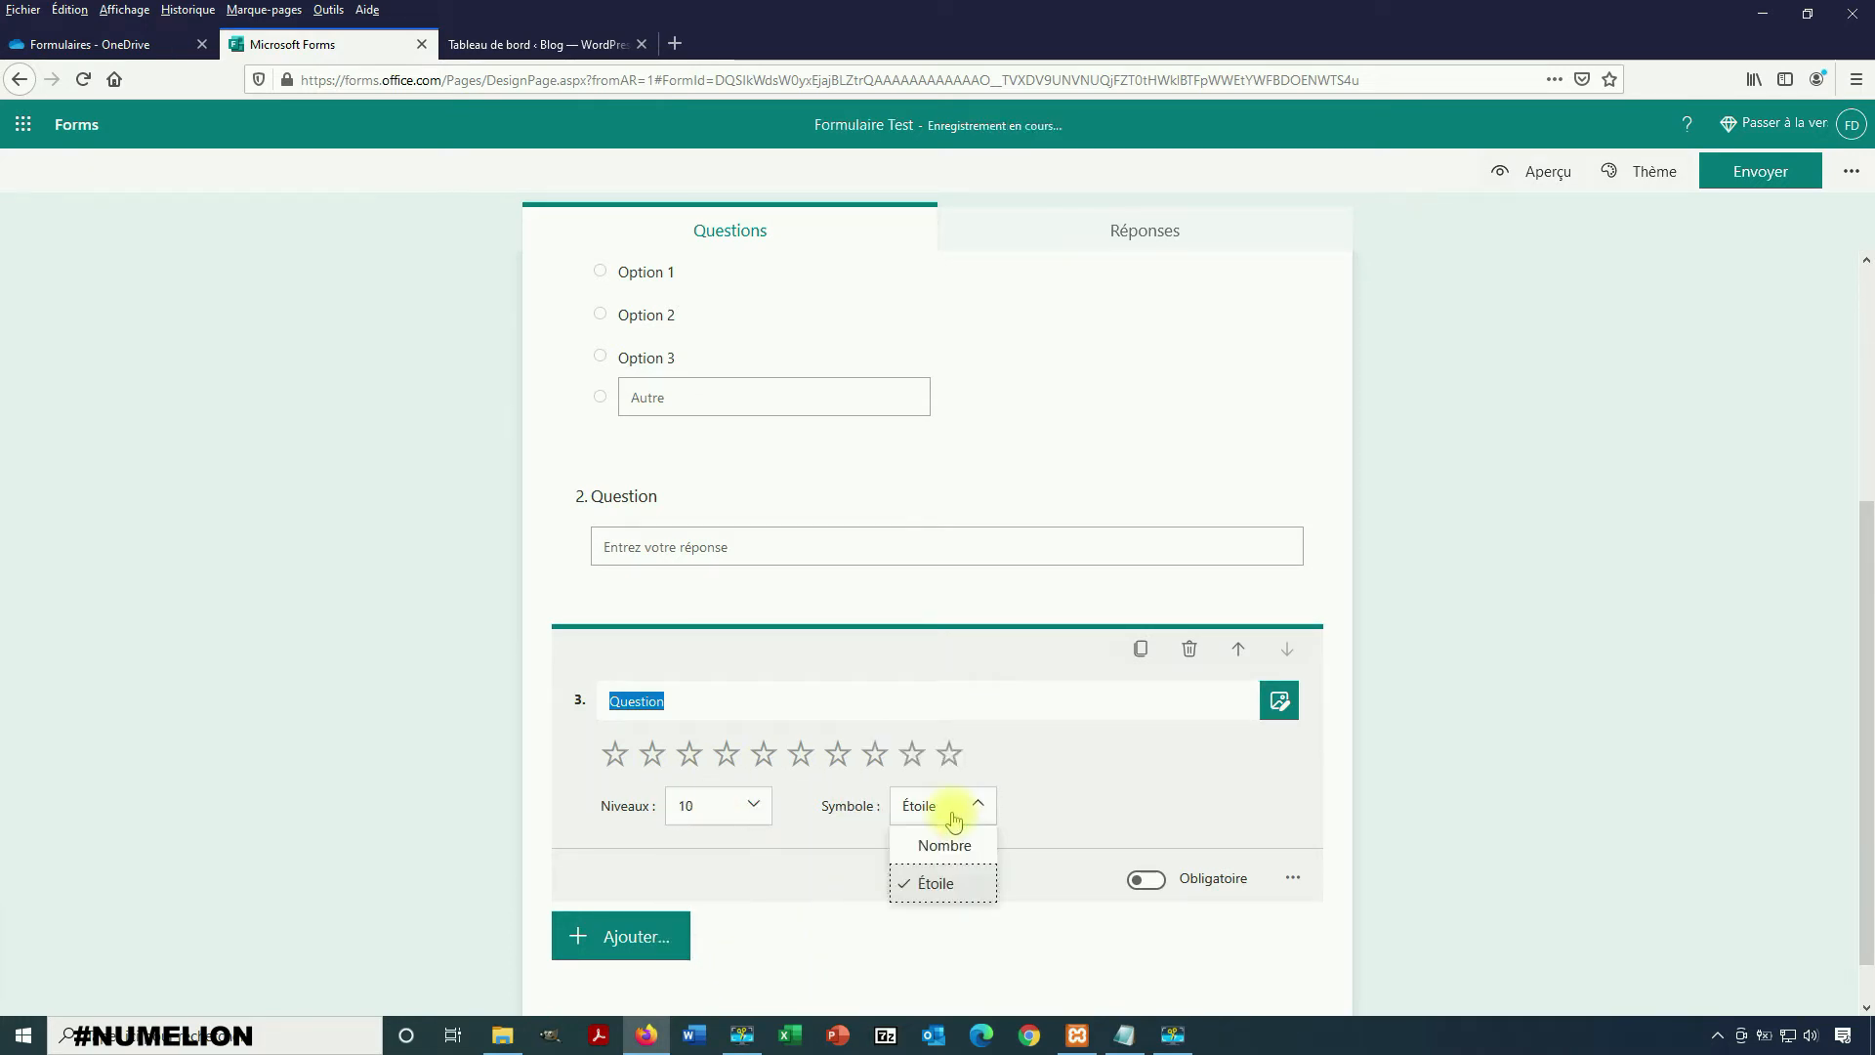
click(947, 850)
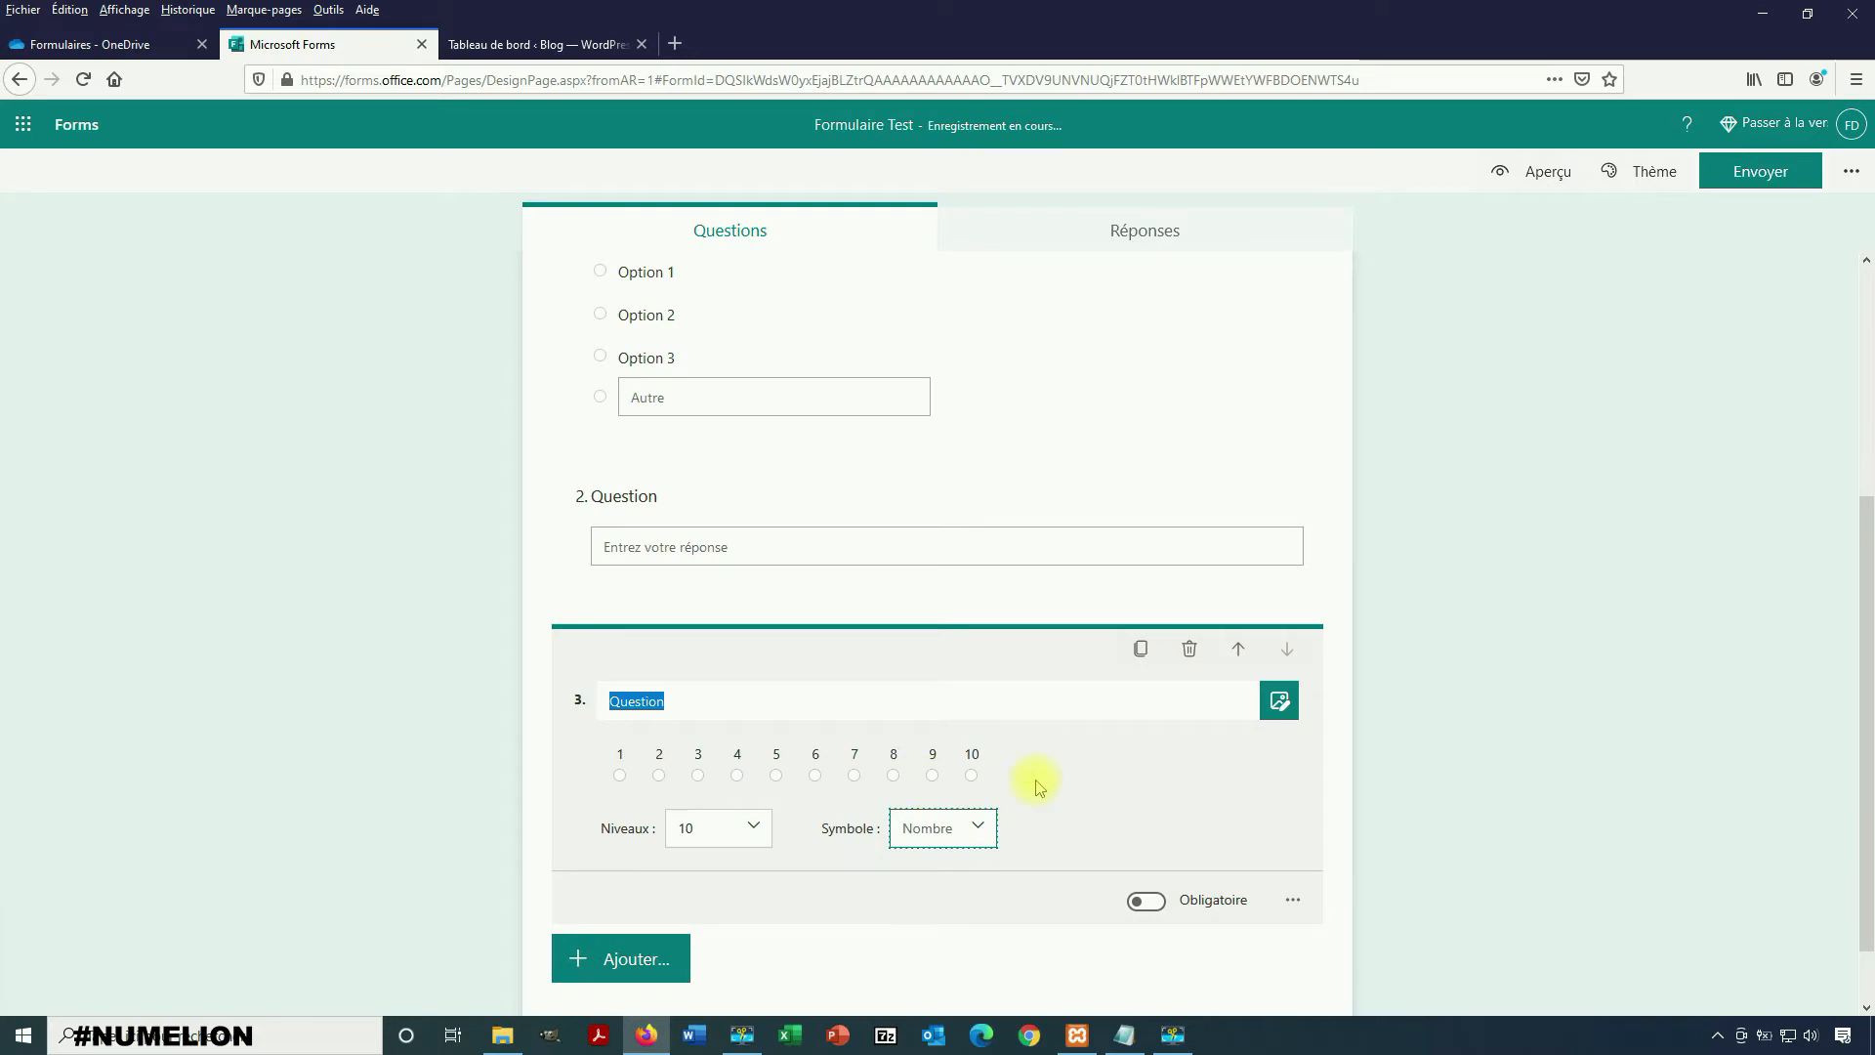
click(1336, 782)
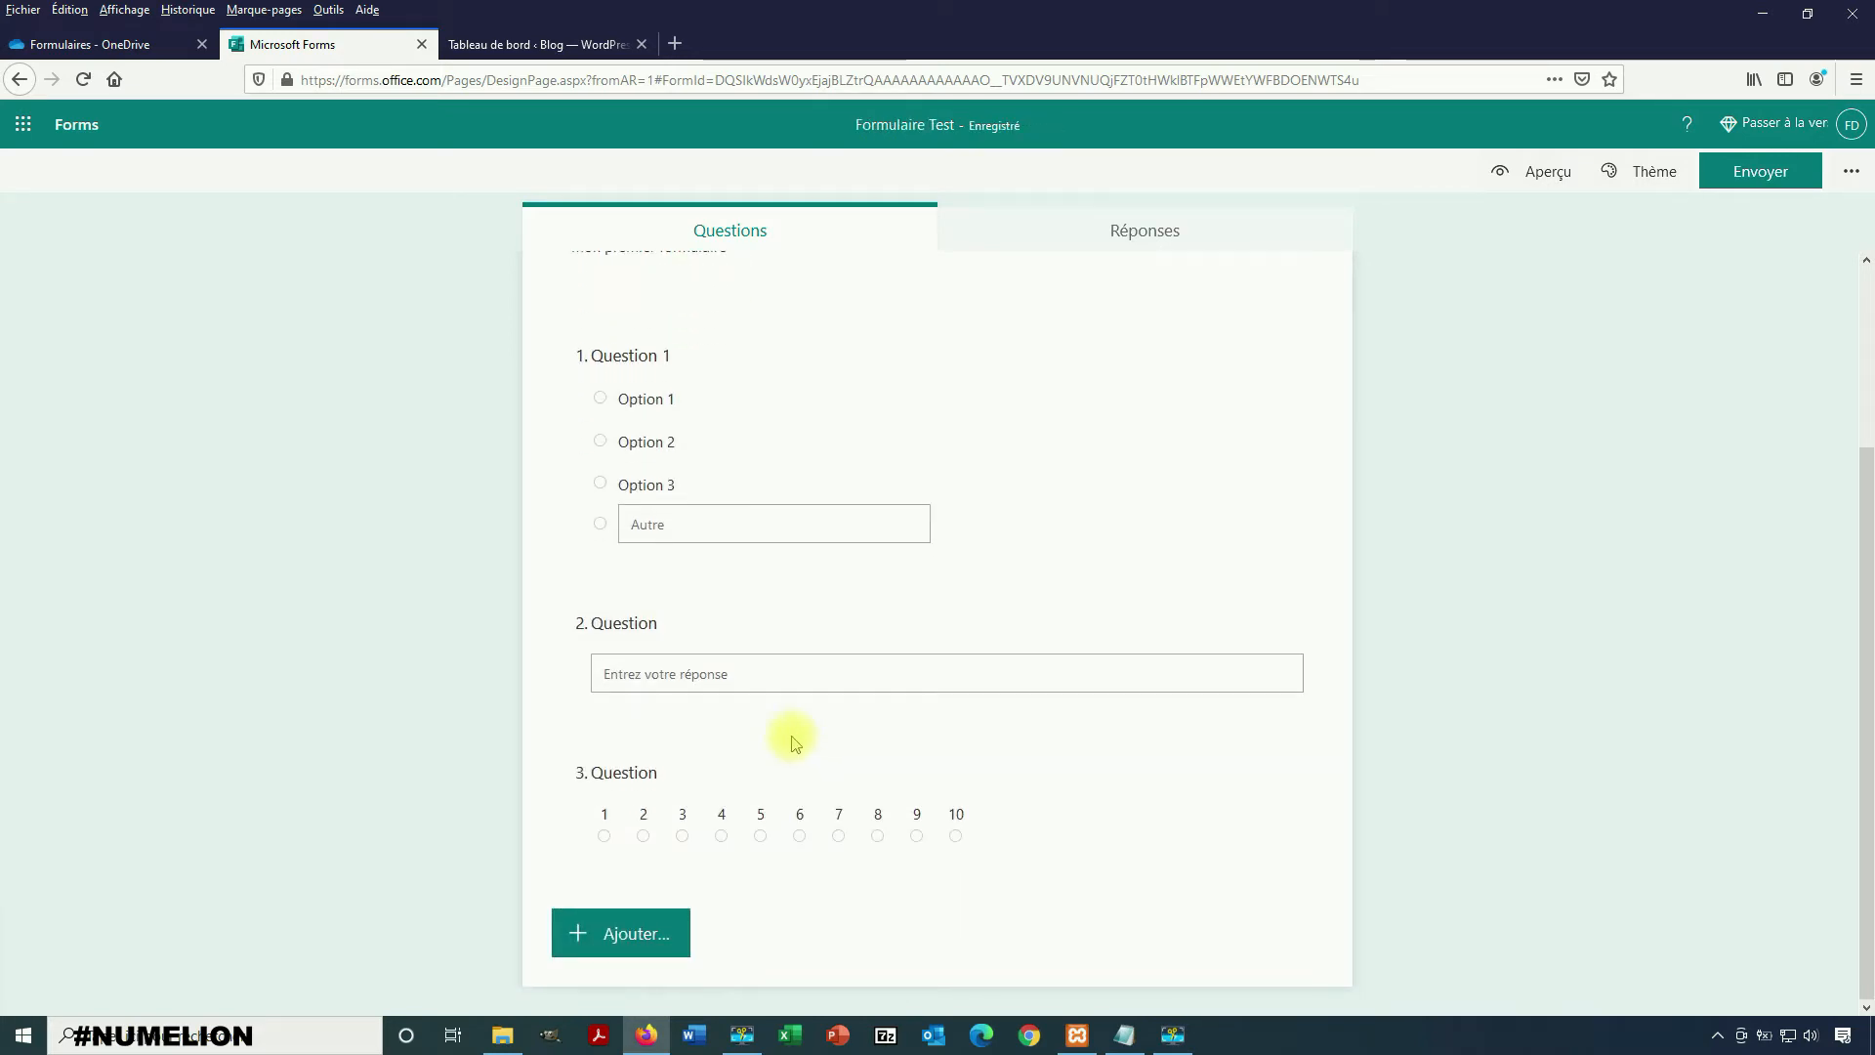
- Add a Net Promoter Score question as question 4, keeping its suggested wording
click(621, 932)
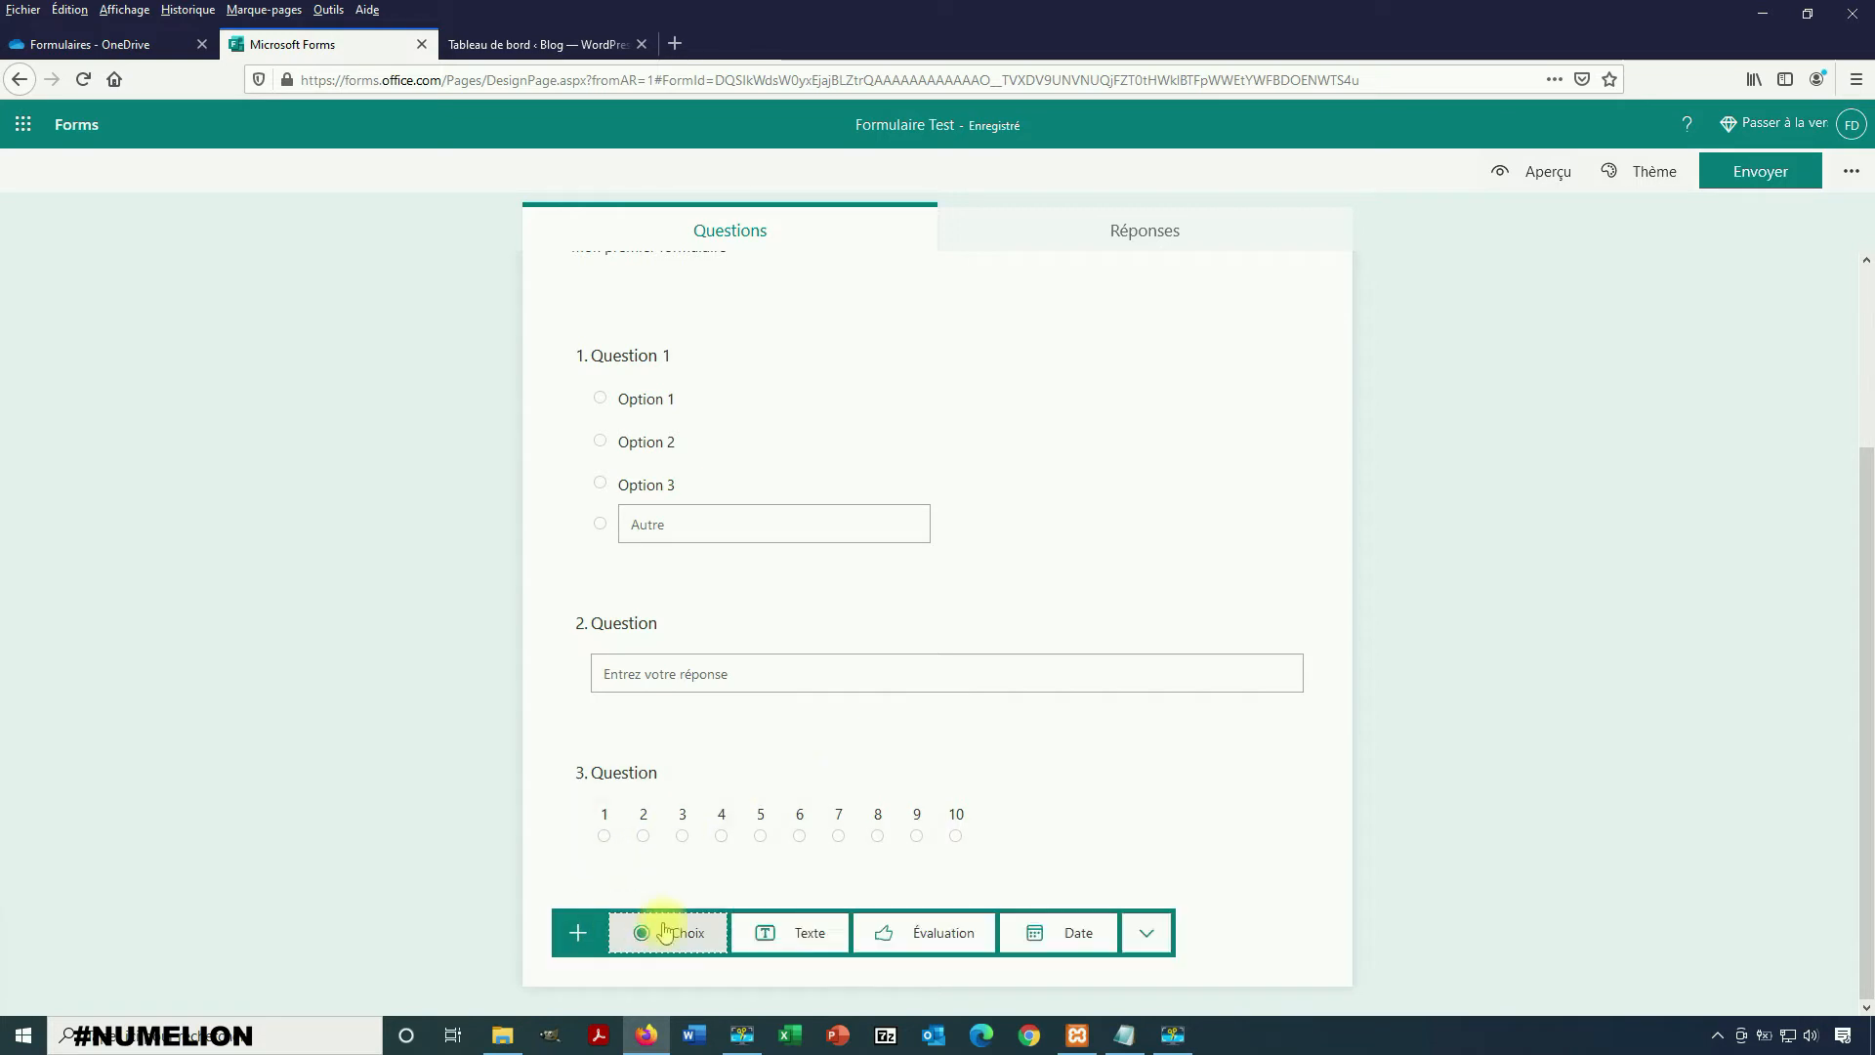
click(1148, 939)
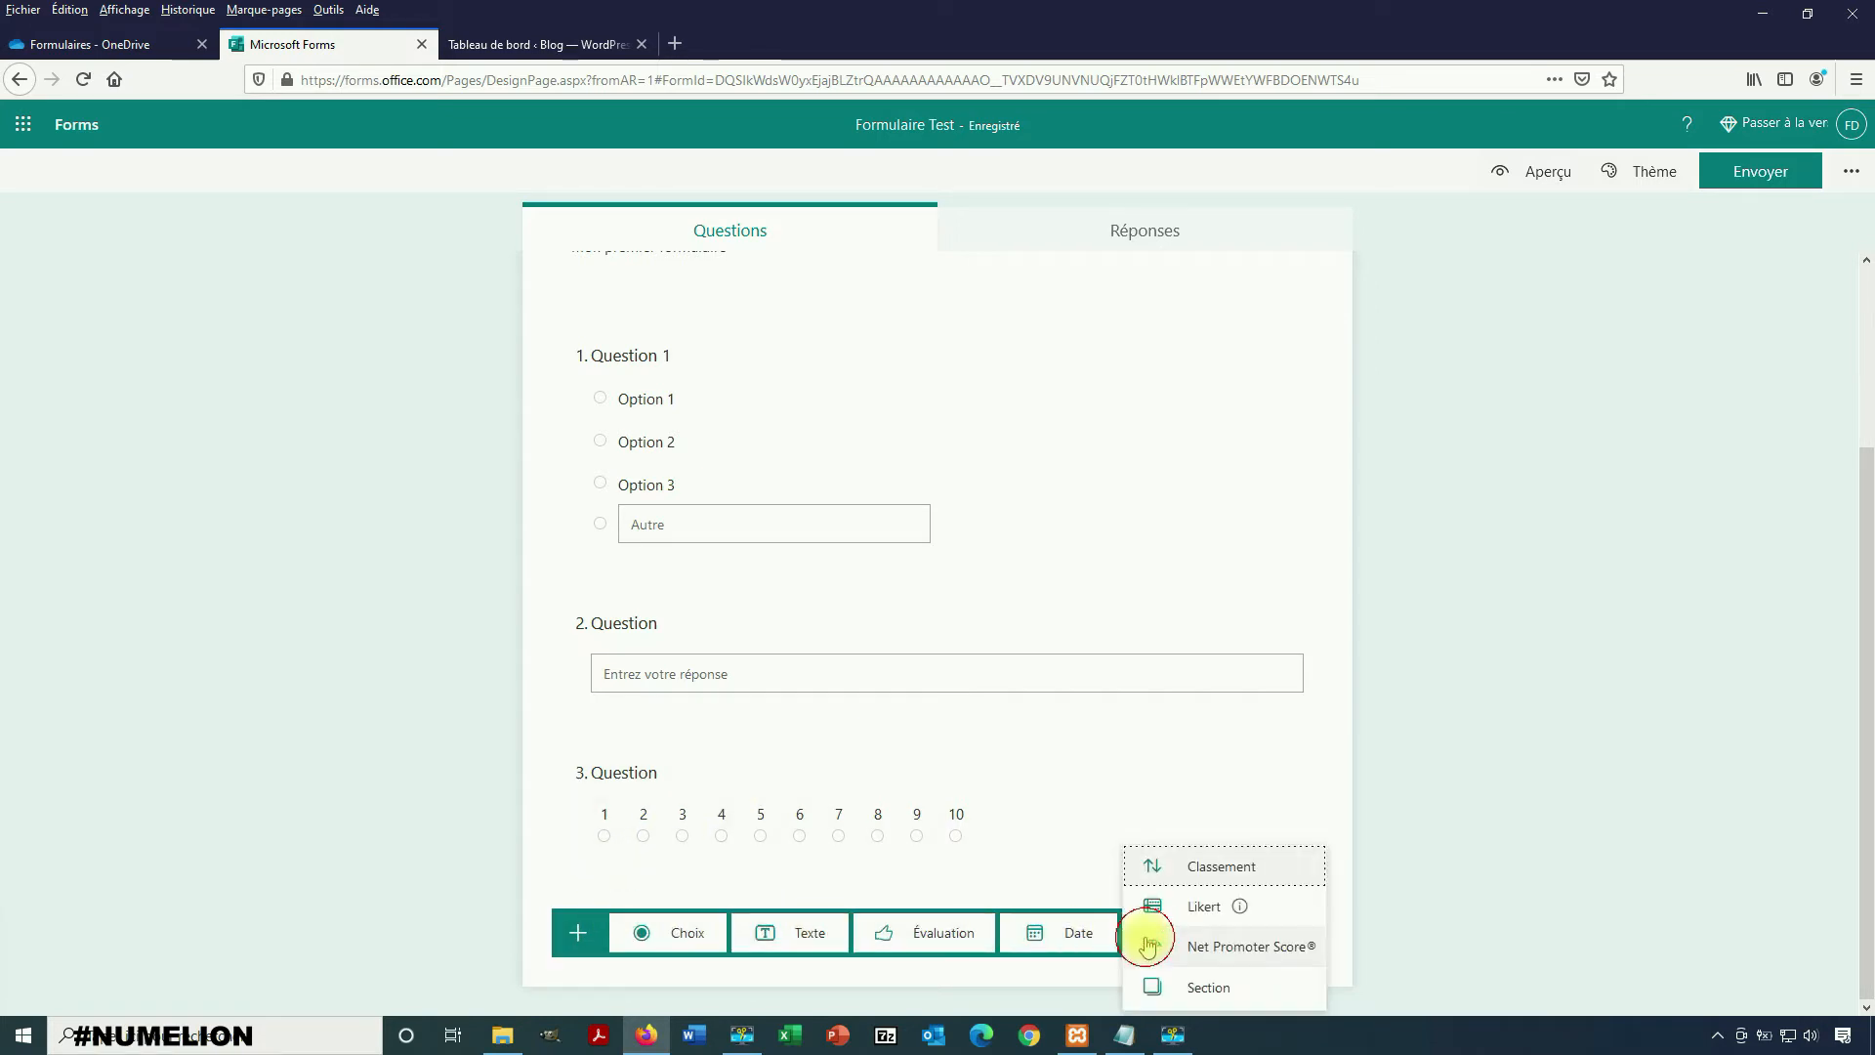
click(1213, 947)
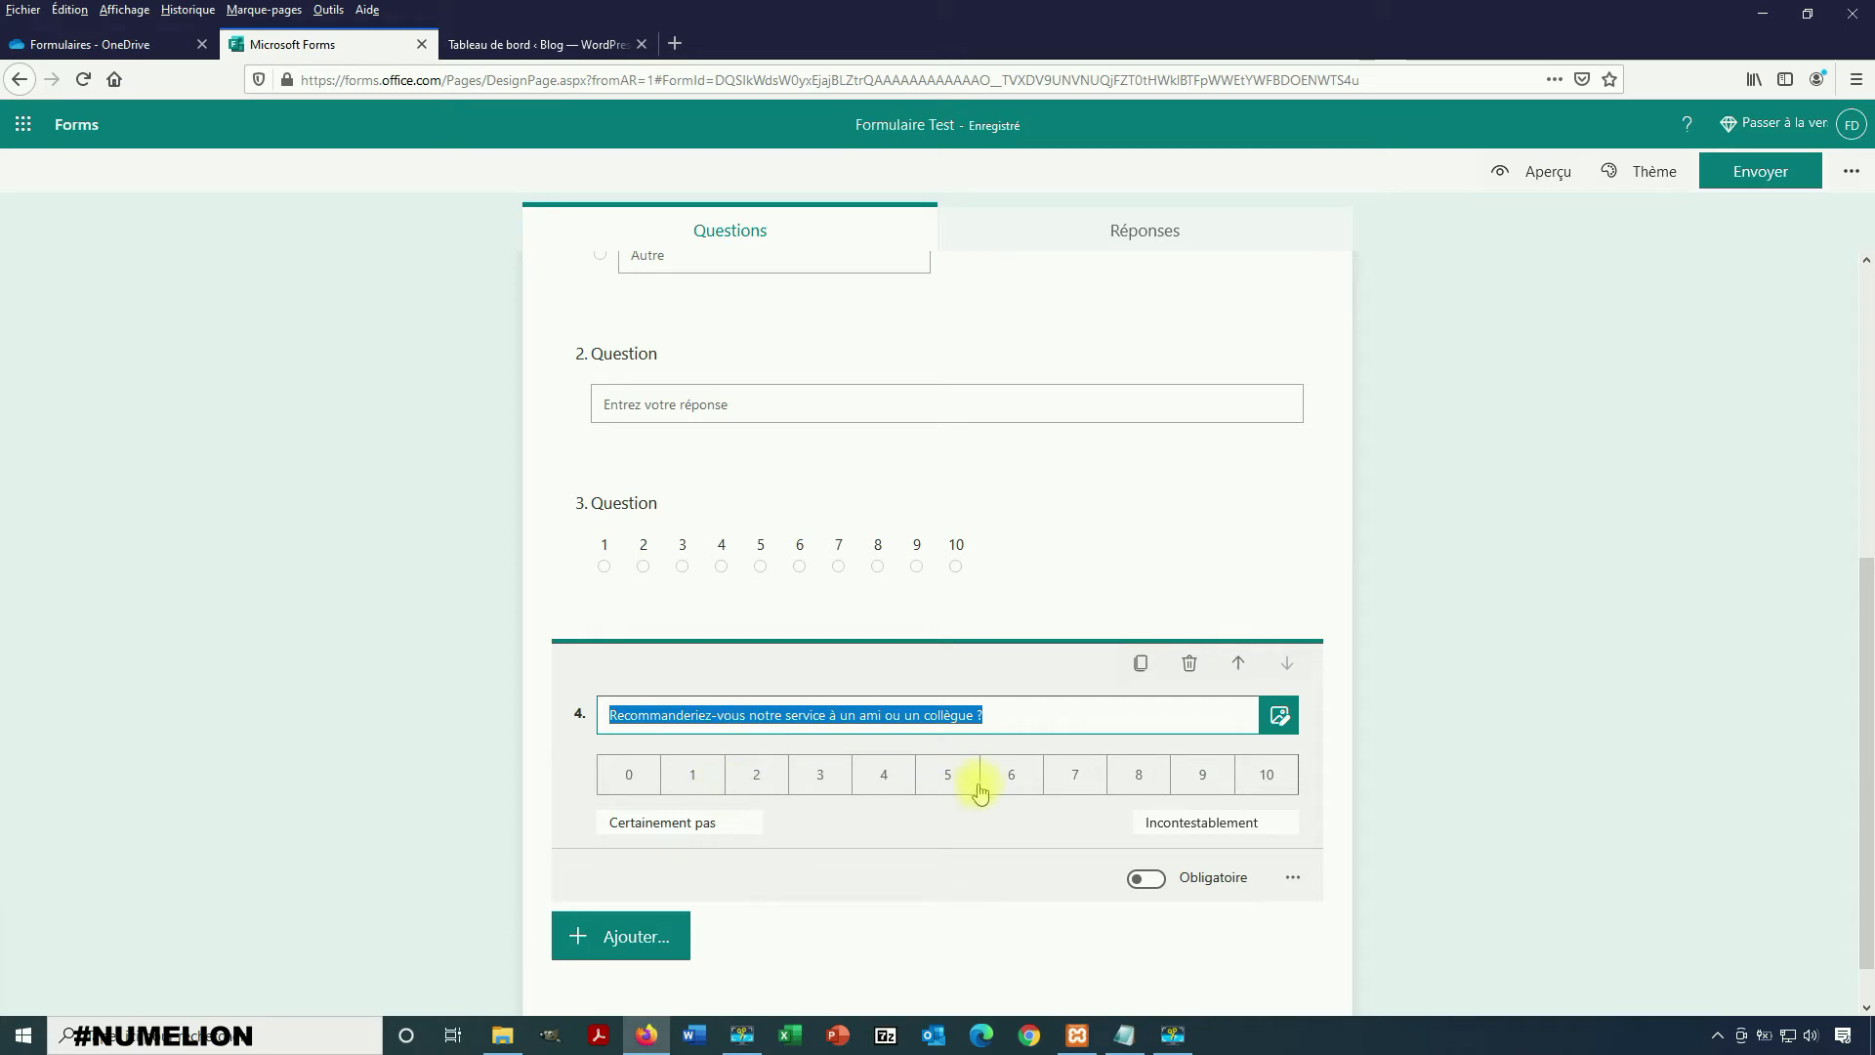
- Add a date question as question 5 and title it "Question date"
click(635, 937)
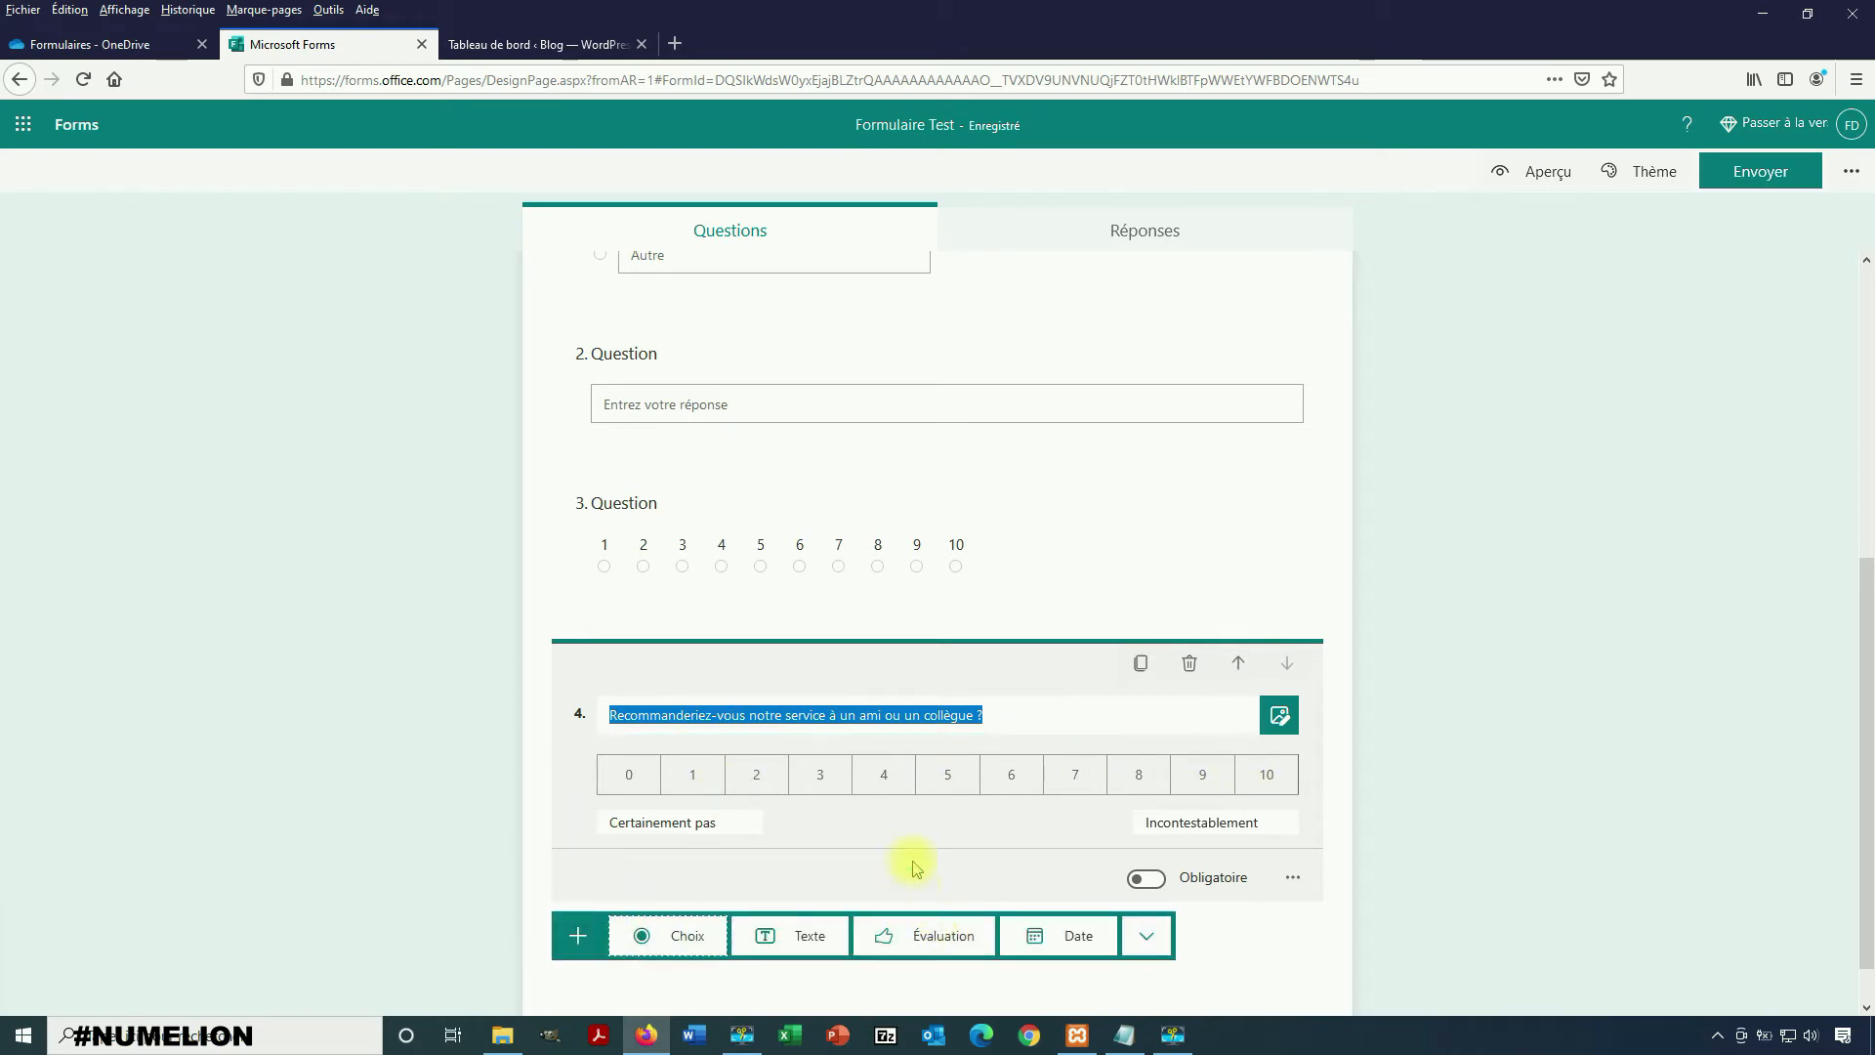
click(1054, 934)
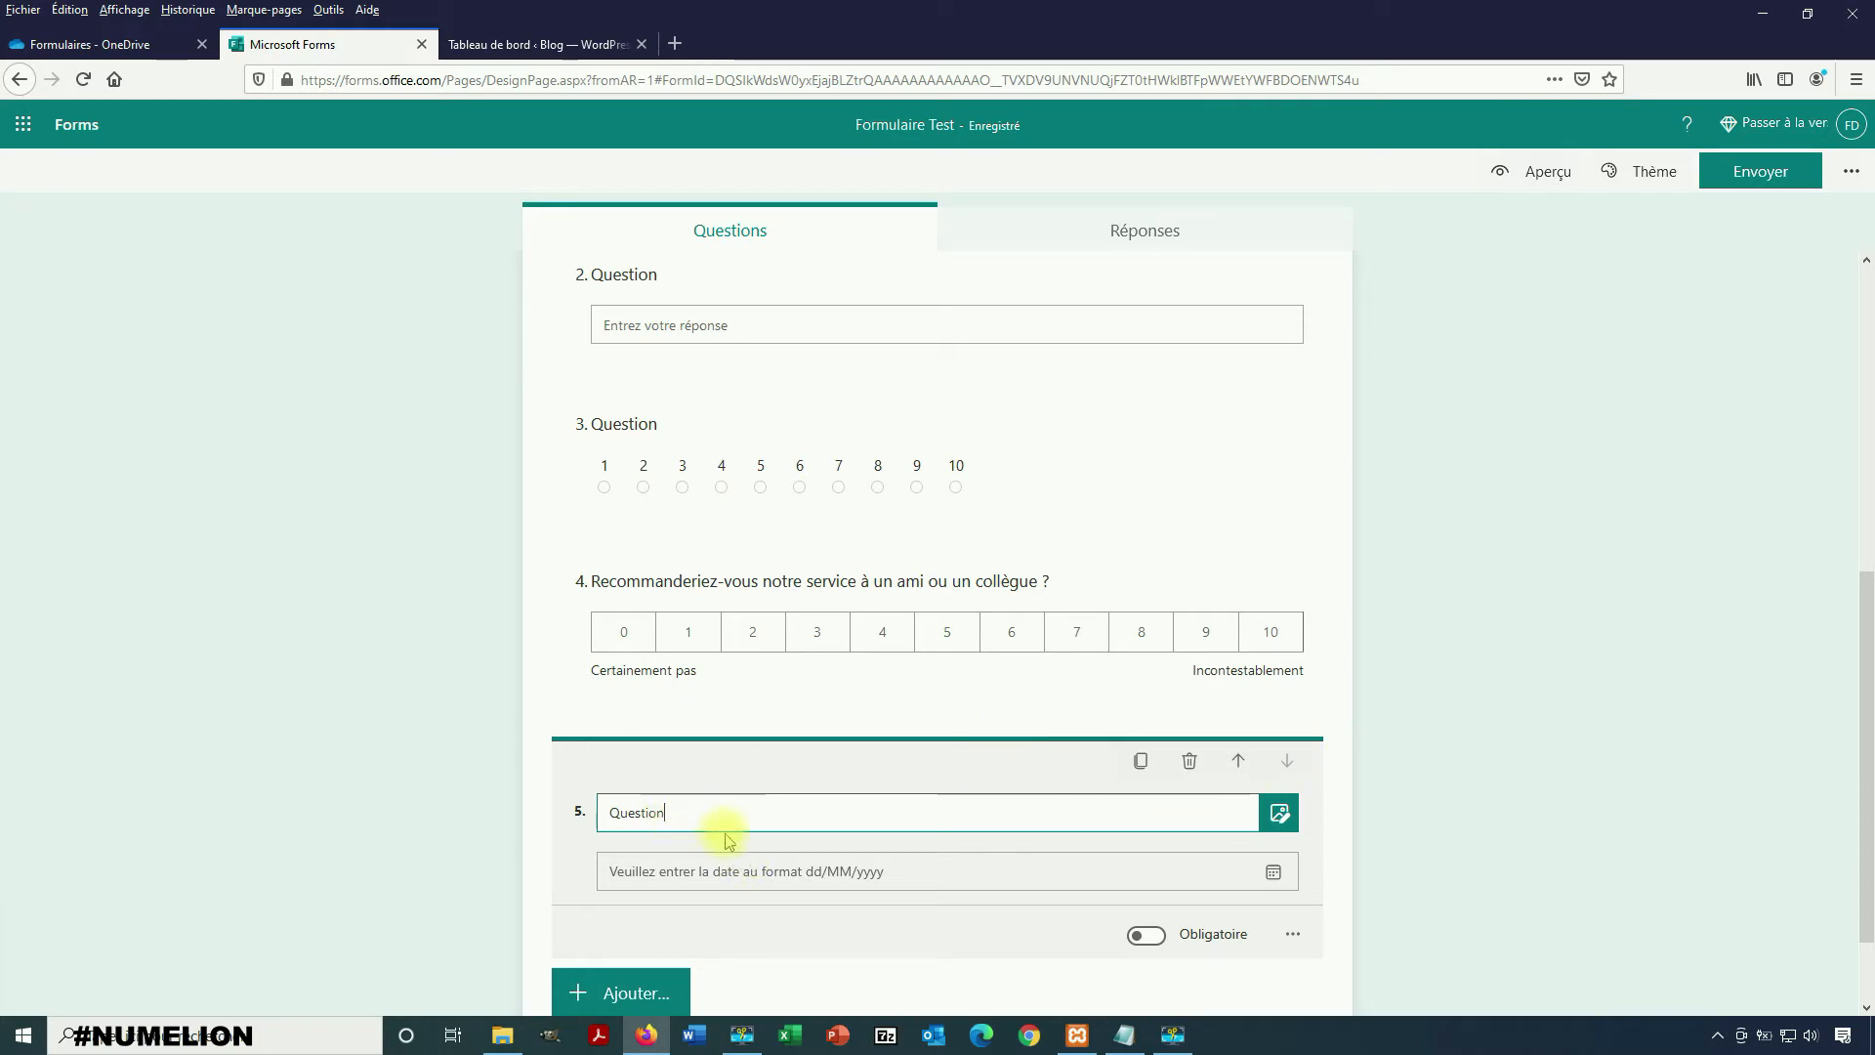
double_click(670, 812)
click(672, 813)
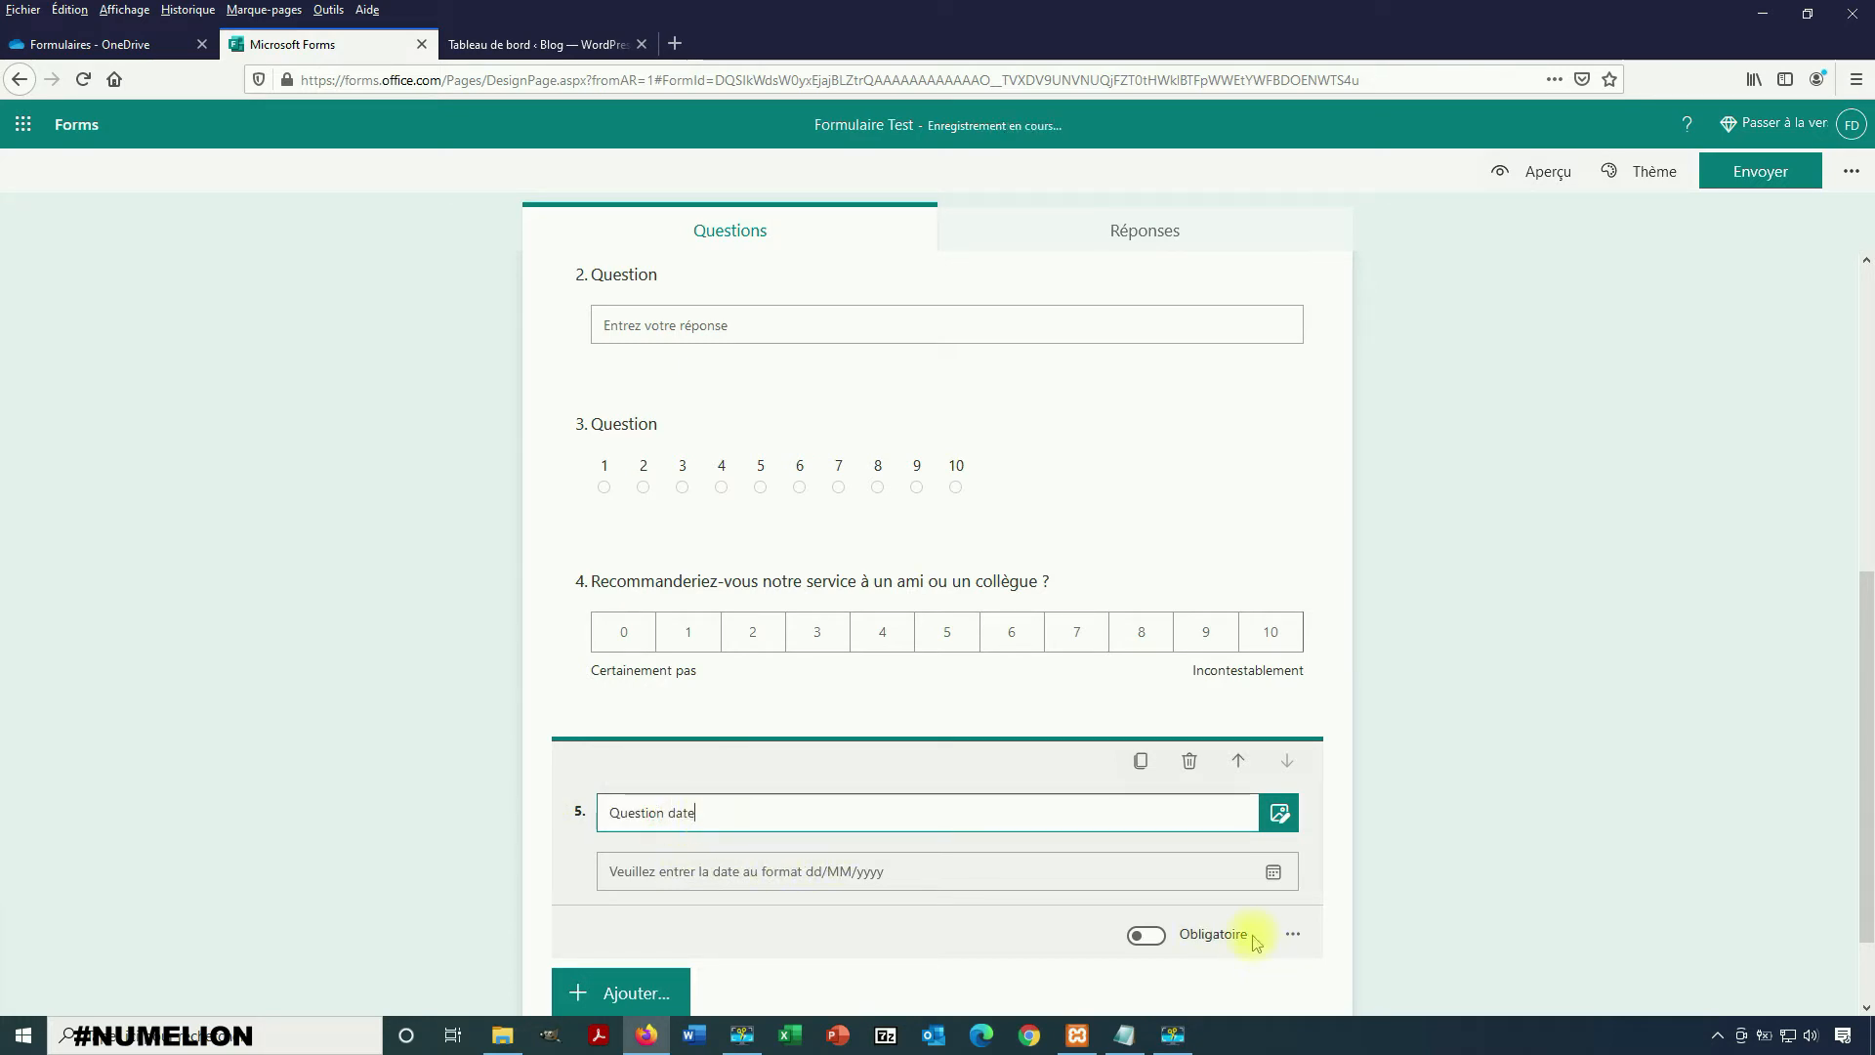
- Add a new section after the date question and insert a choice question in it, keeping the default titles
scroll(1035, 784, up, 6)
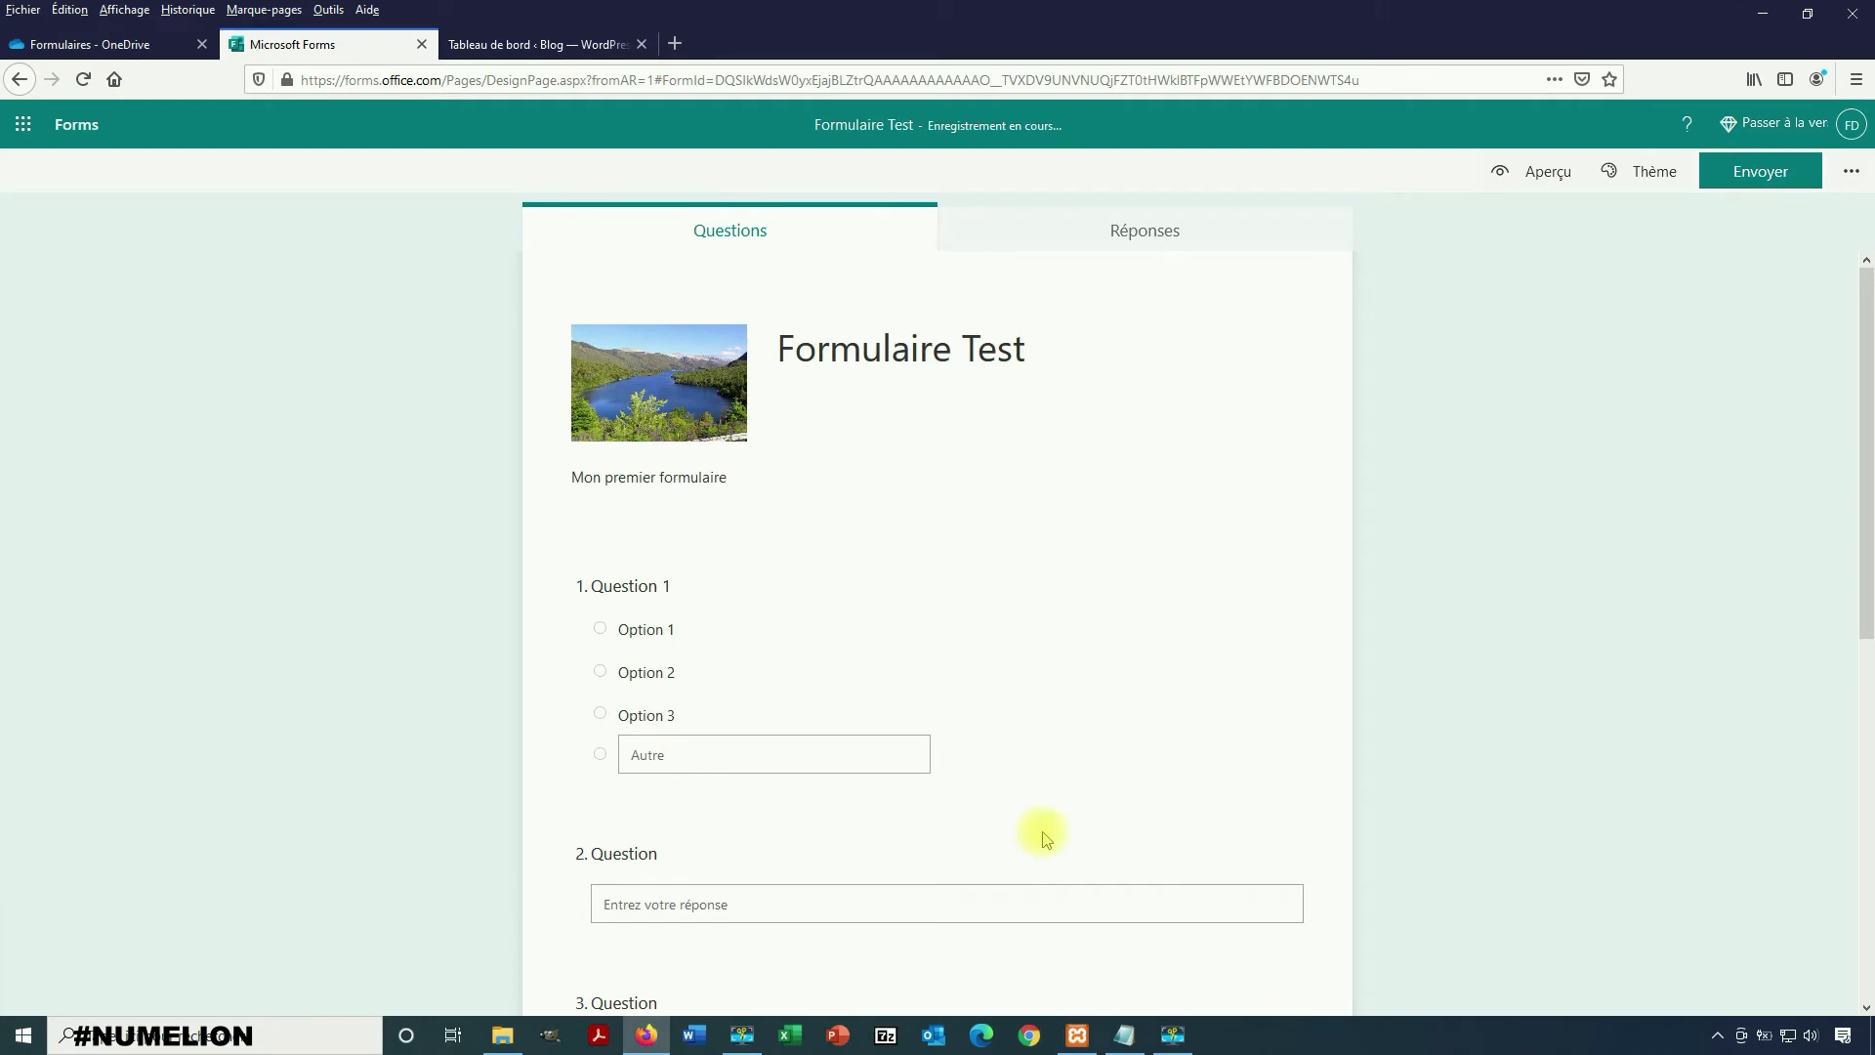
scroll(967, 452, down, 7)
click(1136, 908)
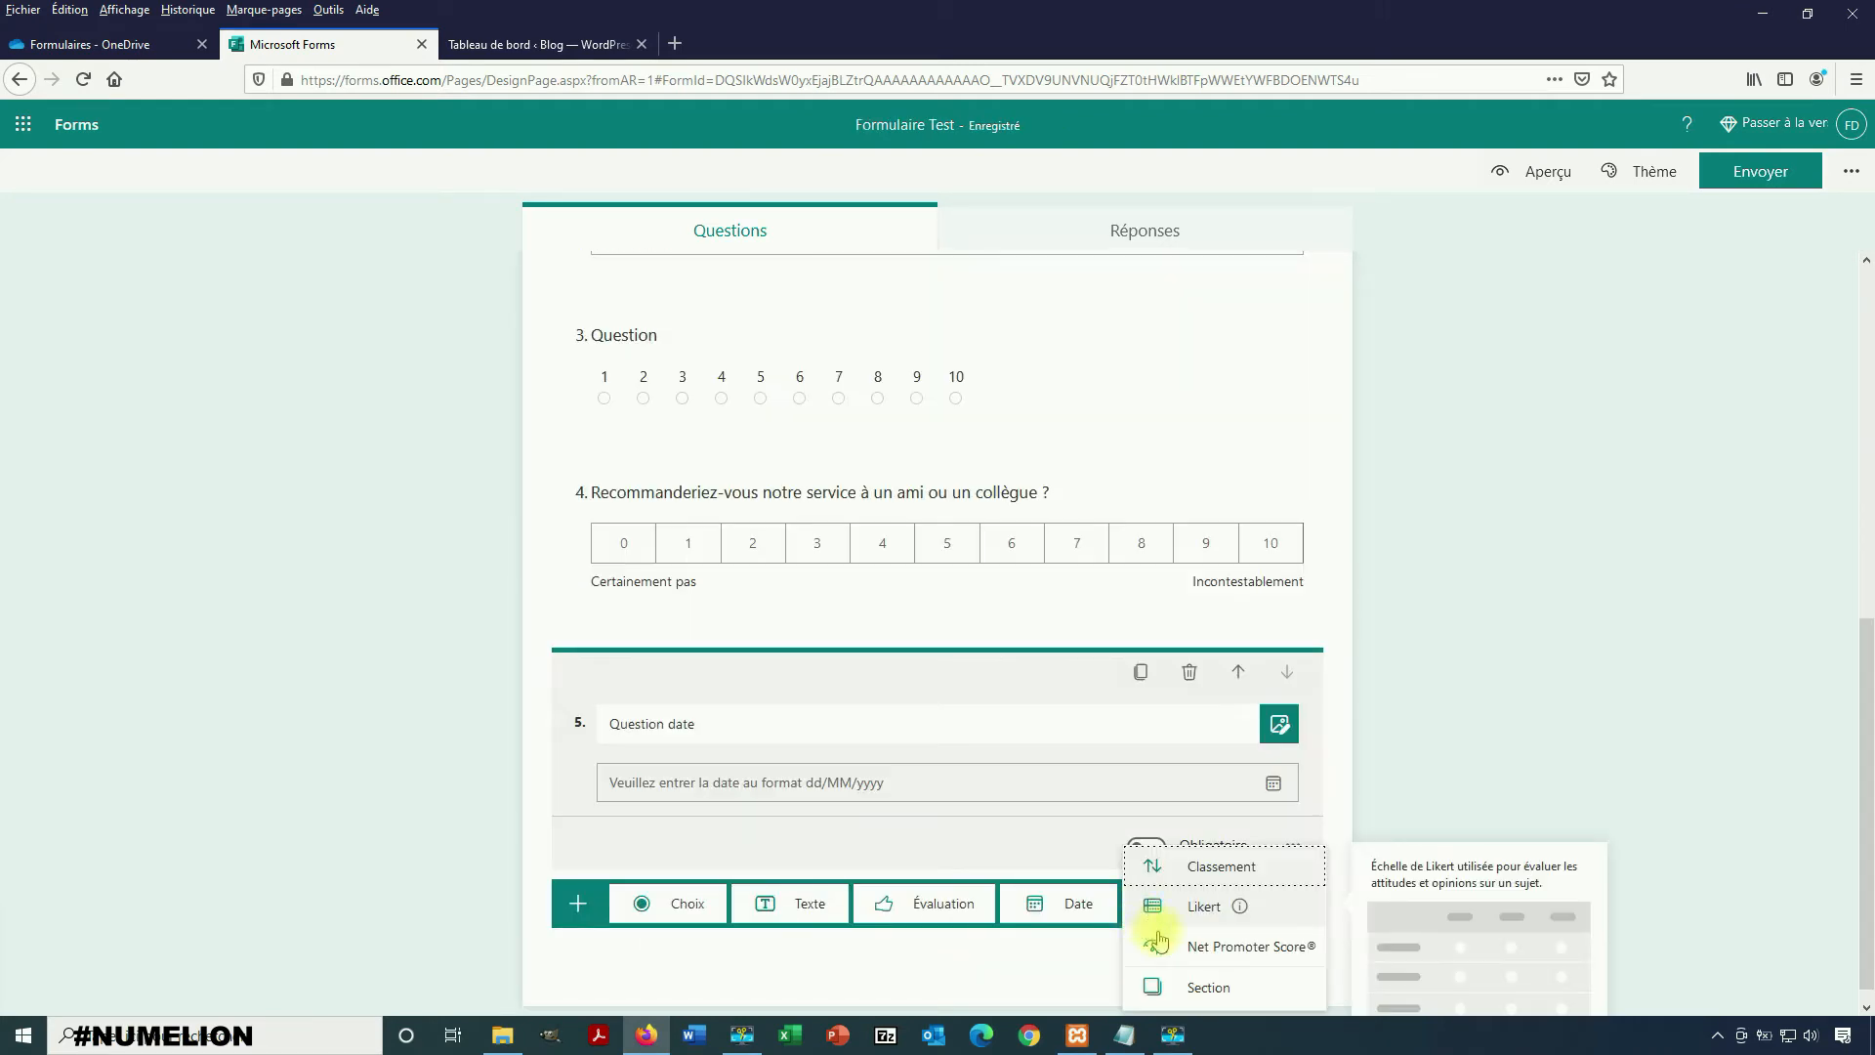
click(1153, 986)
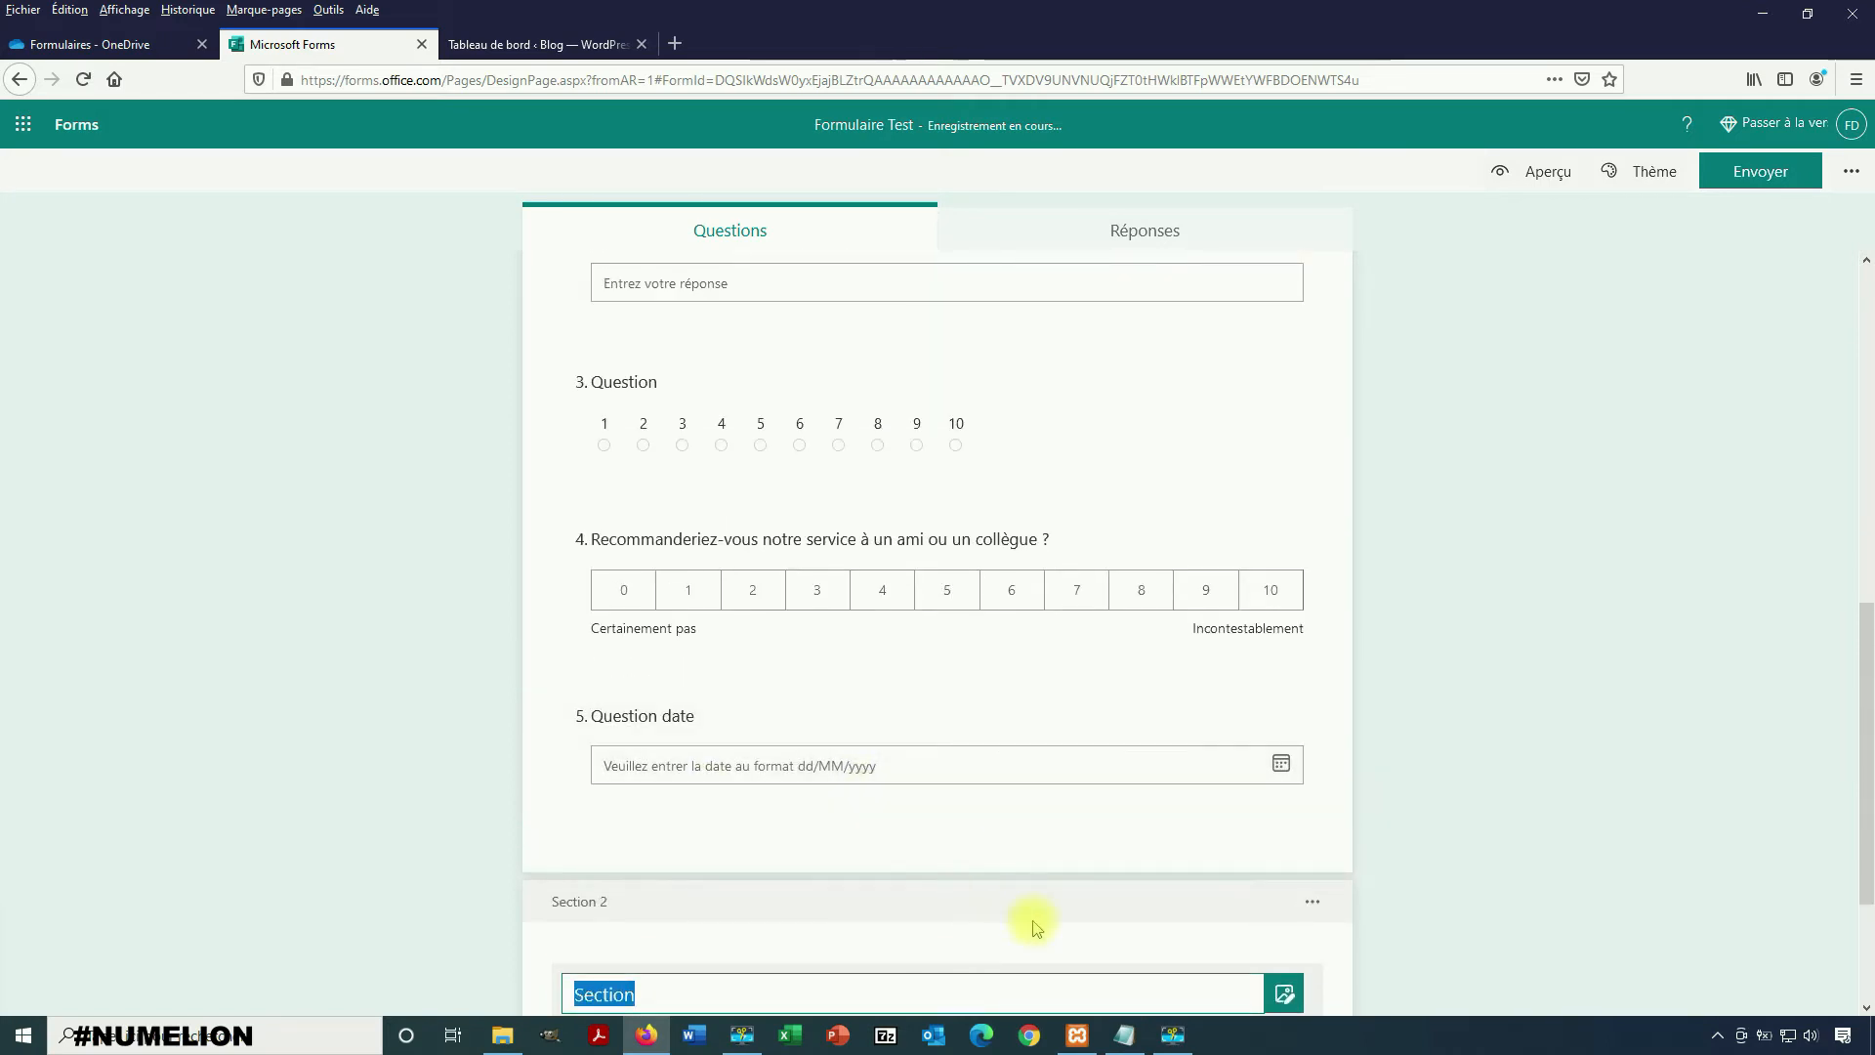
click(628, 884)
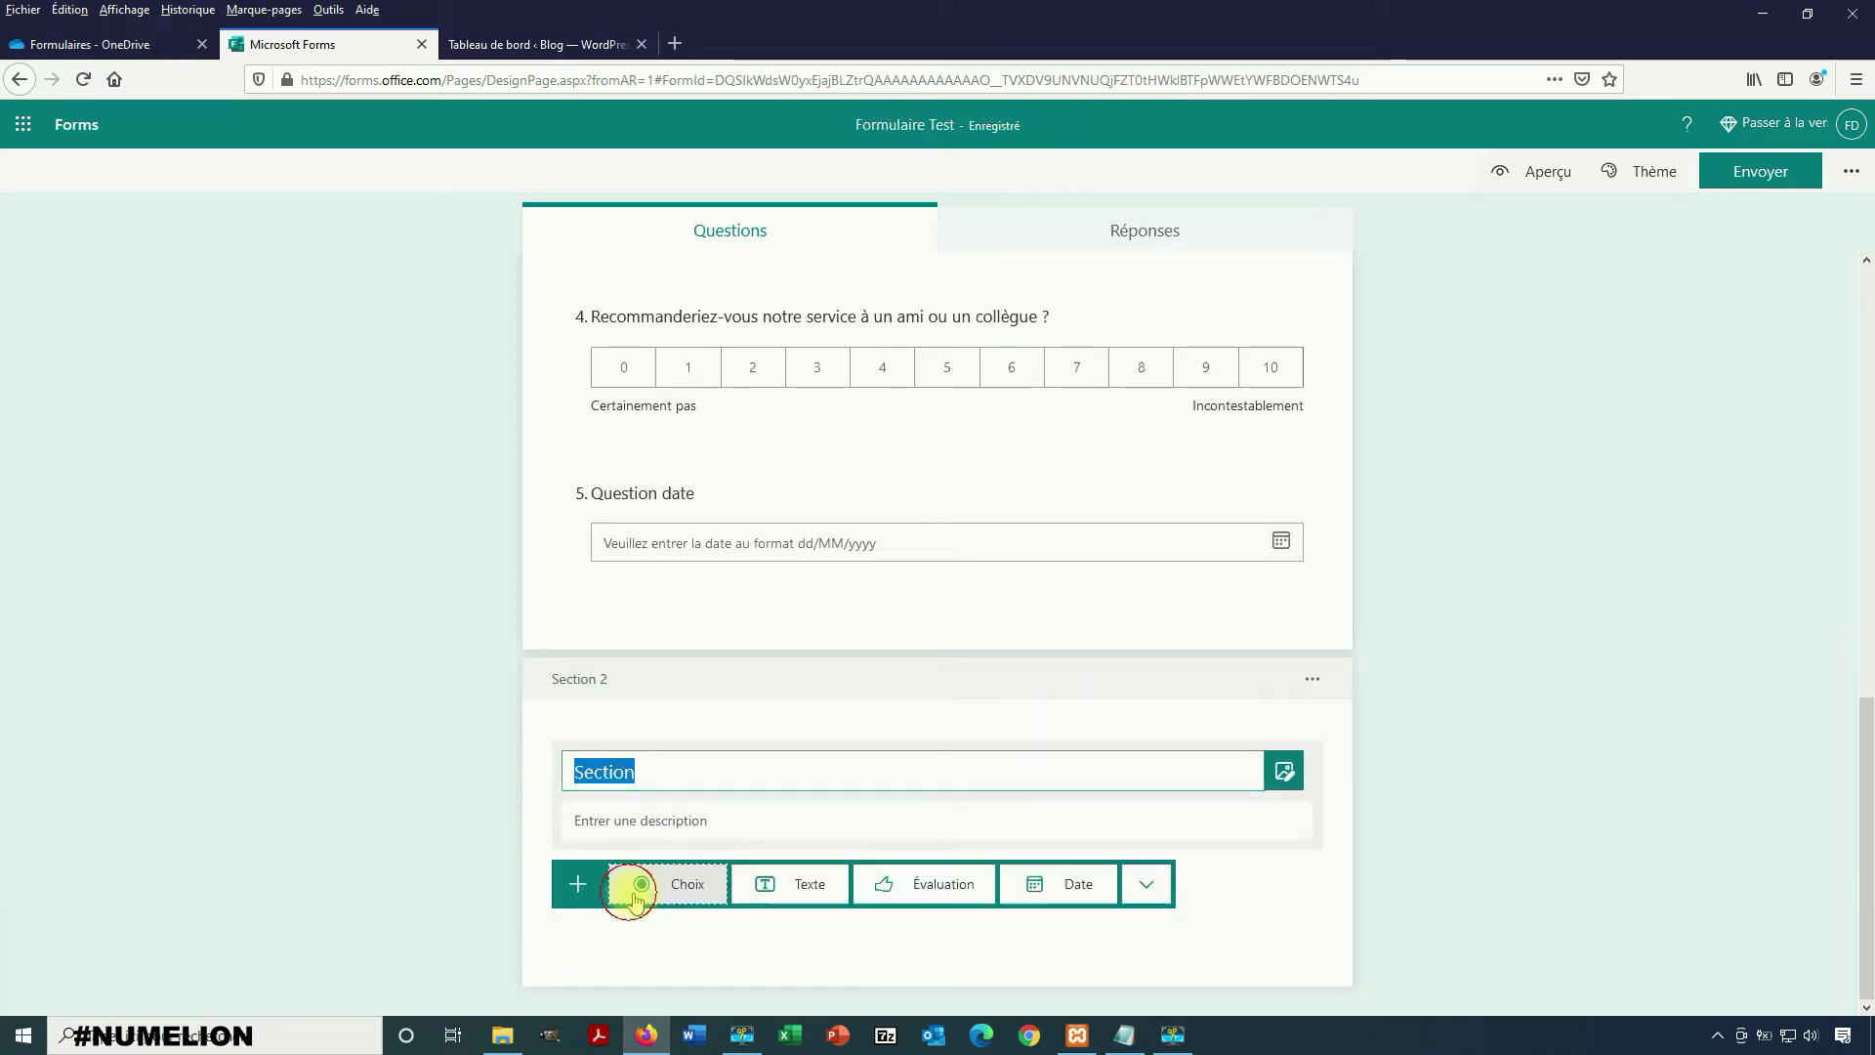
click(688, 883)
- View the additional options of Section 1 without applying any of them
scroll(711, 684, up, 20)
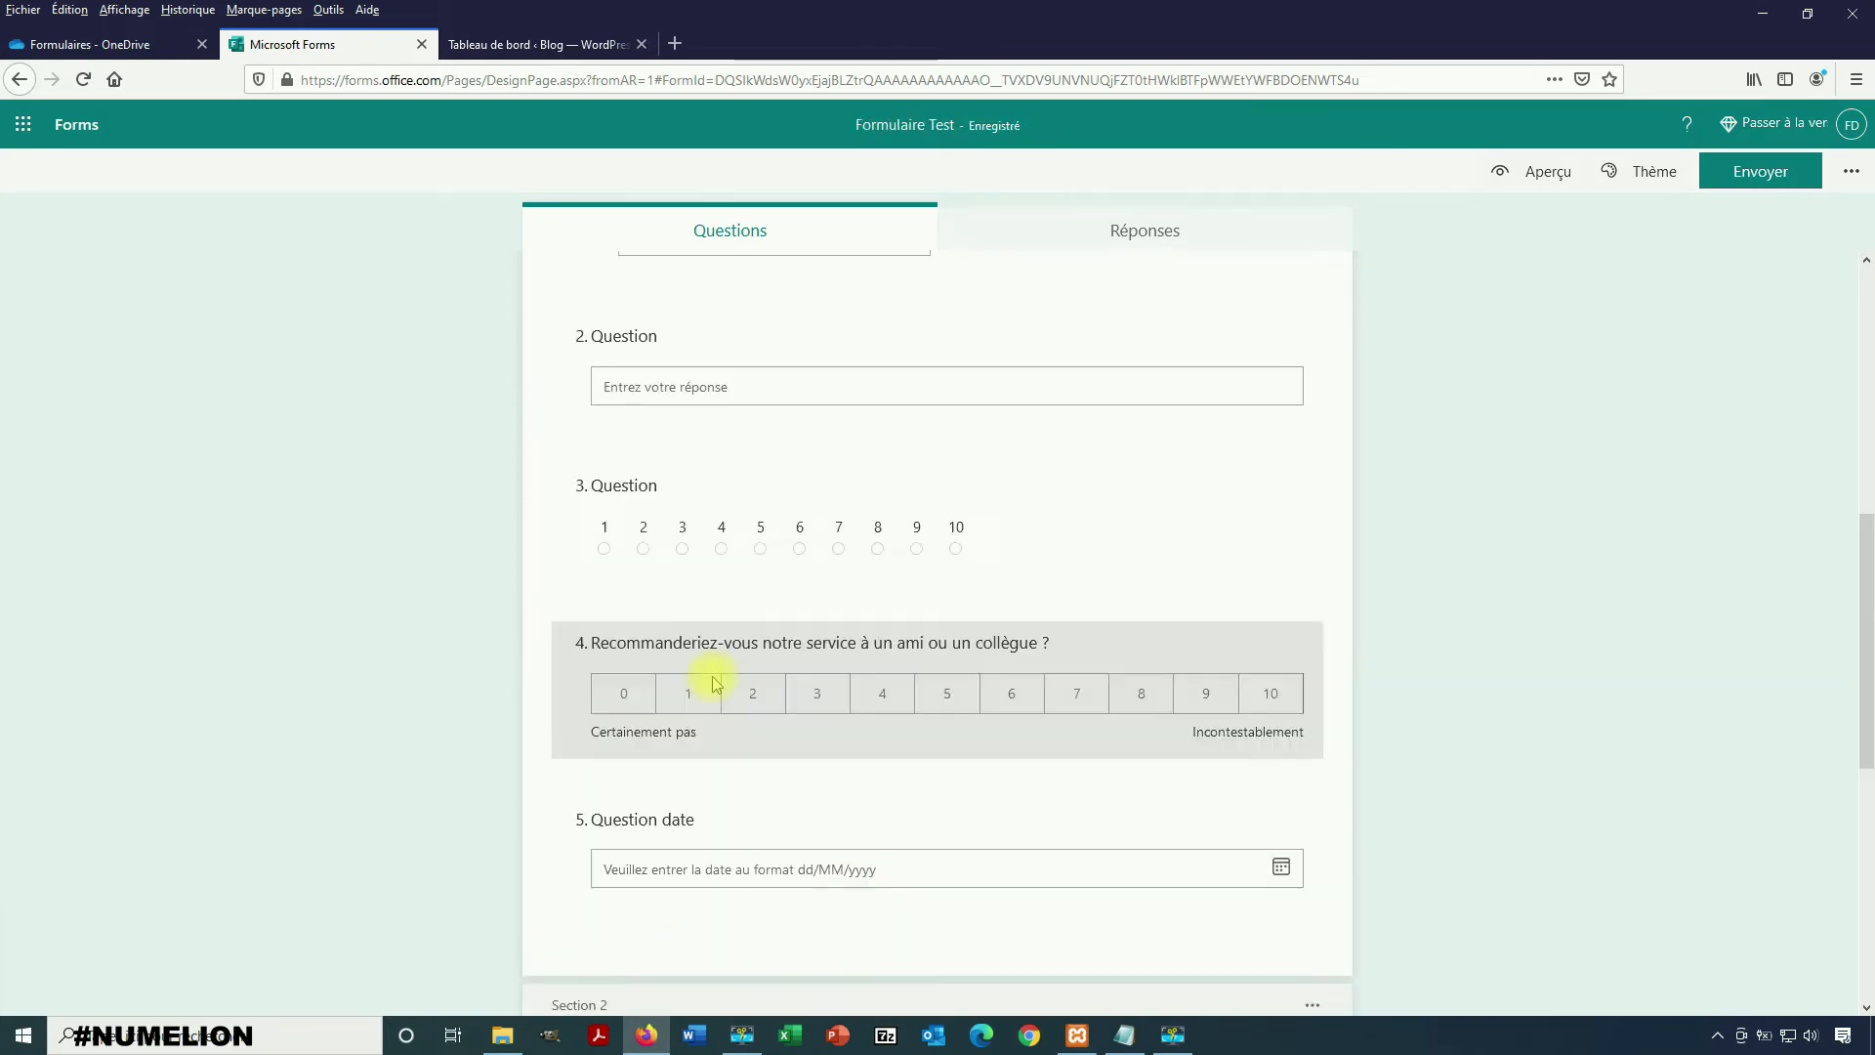
click(1313, 608)
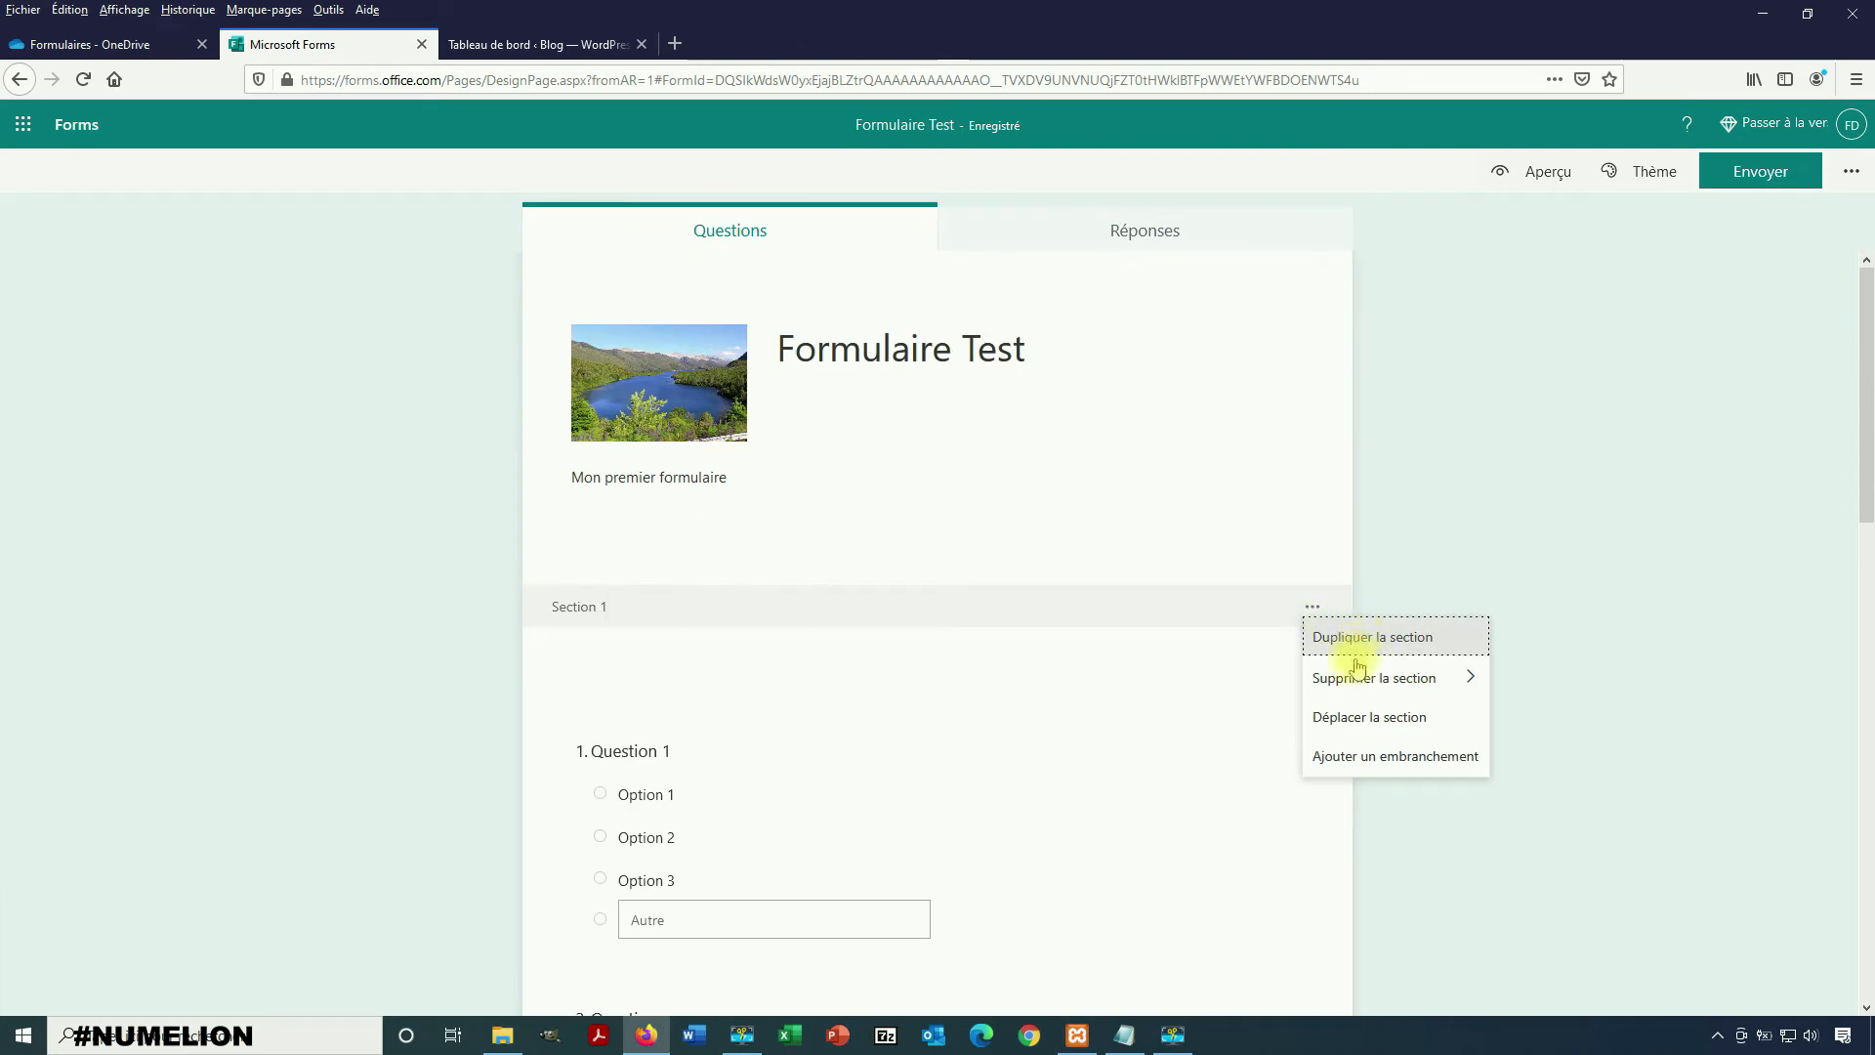
click(1136, 691)
- Move the "Question date" question from Section 1 into Section 2, above the choice question
scroll(896, 789, down, 6)
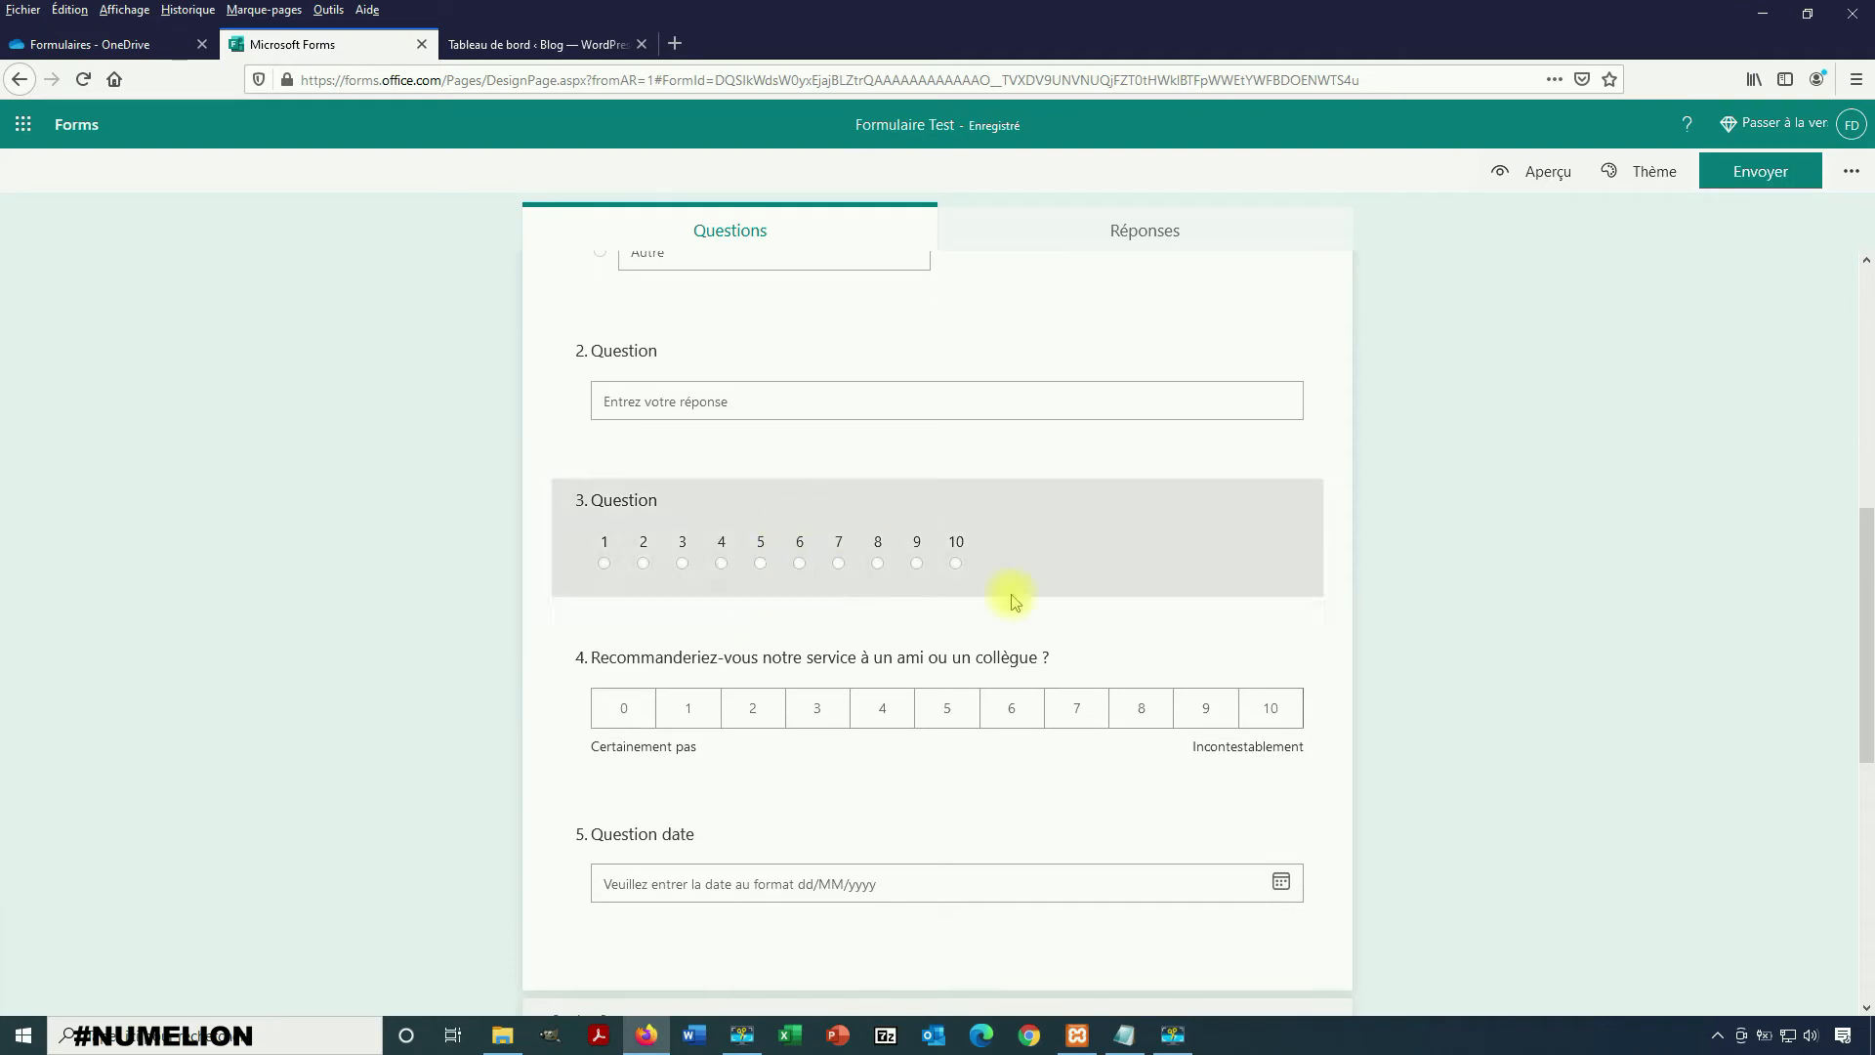
scroll(918, 532, up, 2)
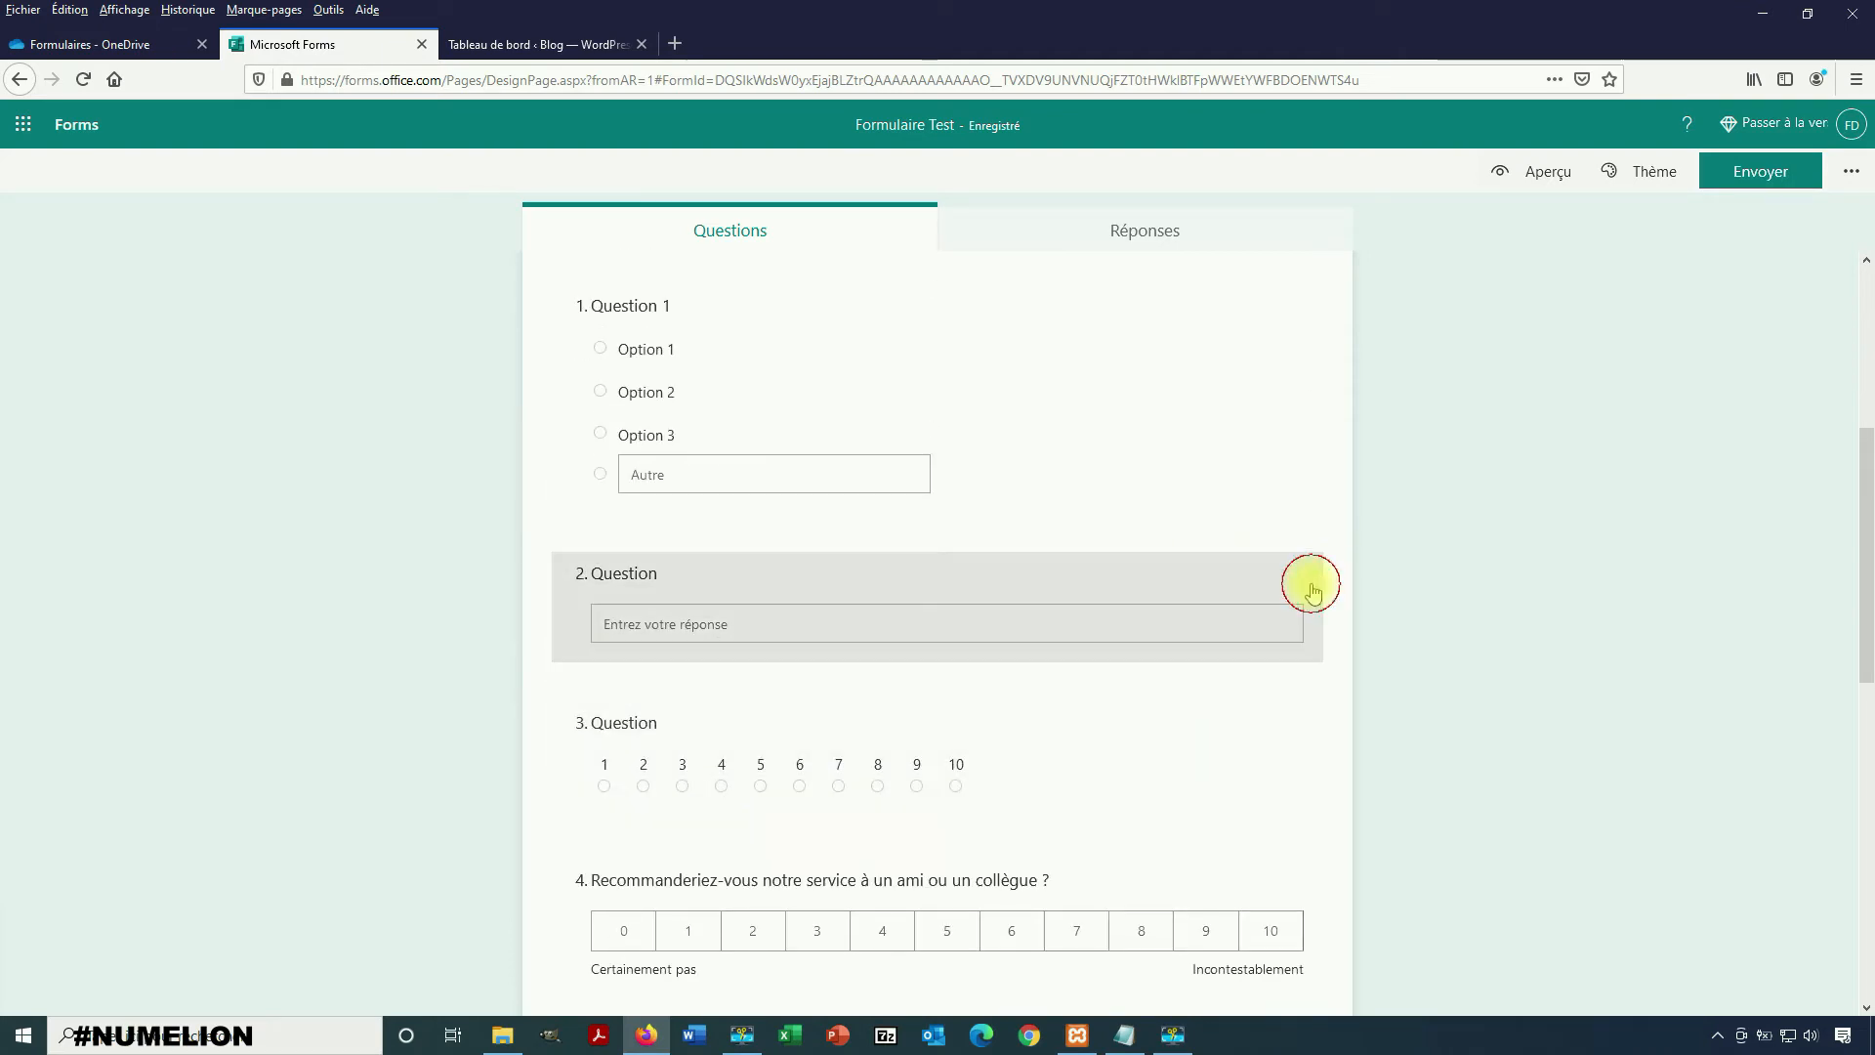
scroll(1309, 566, down, 5)
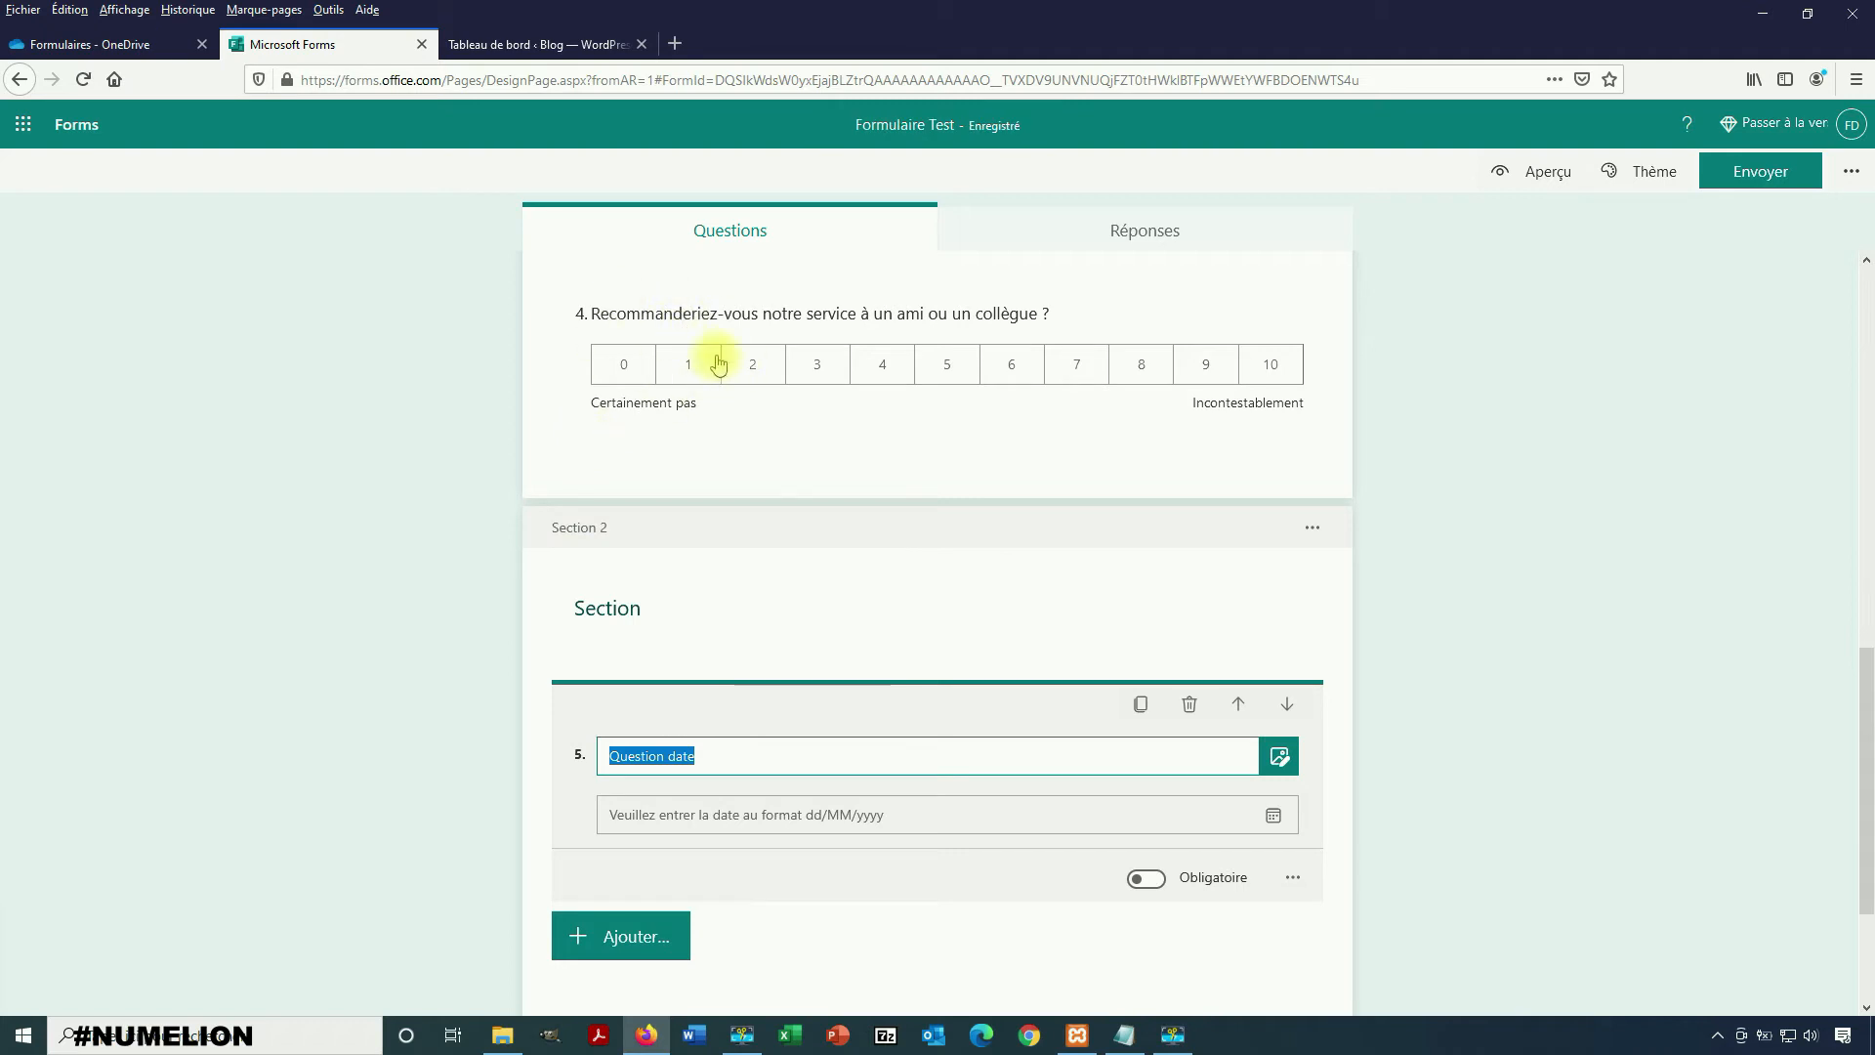
scroll(731, 823, down, 2)
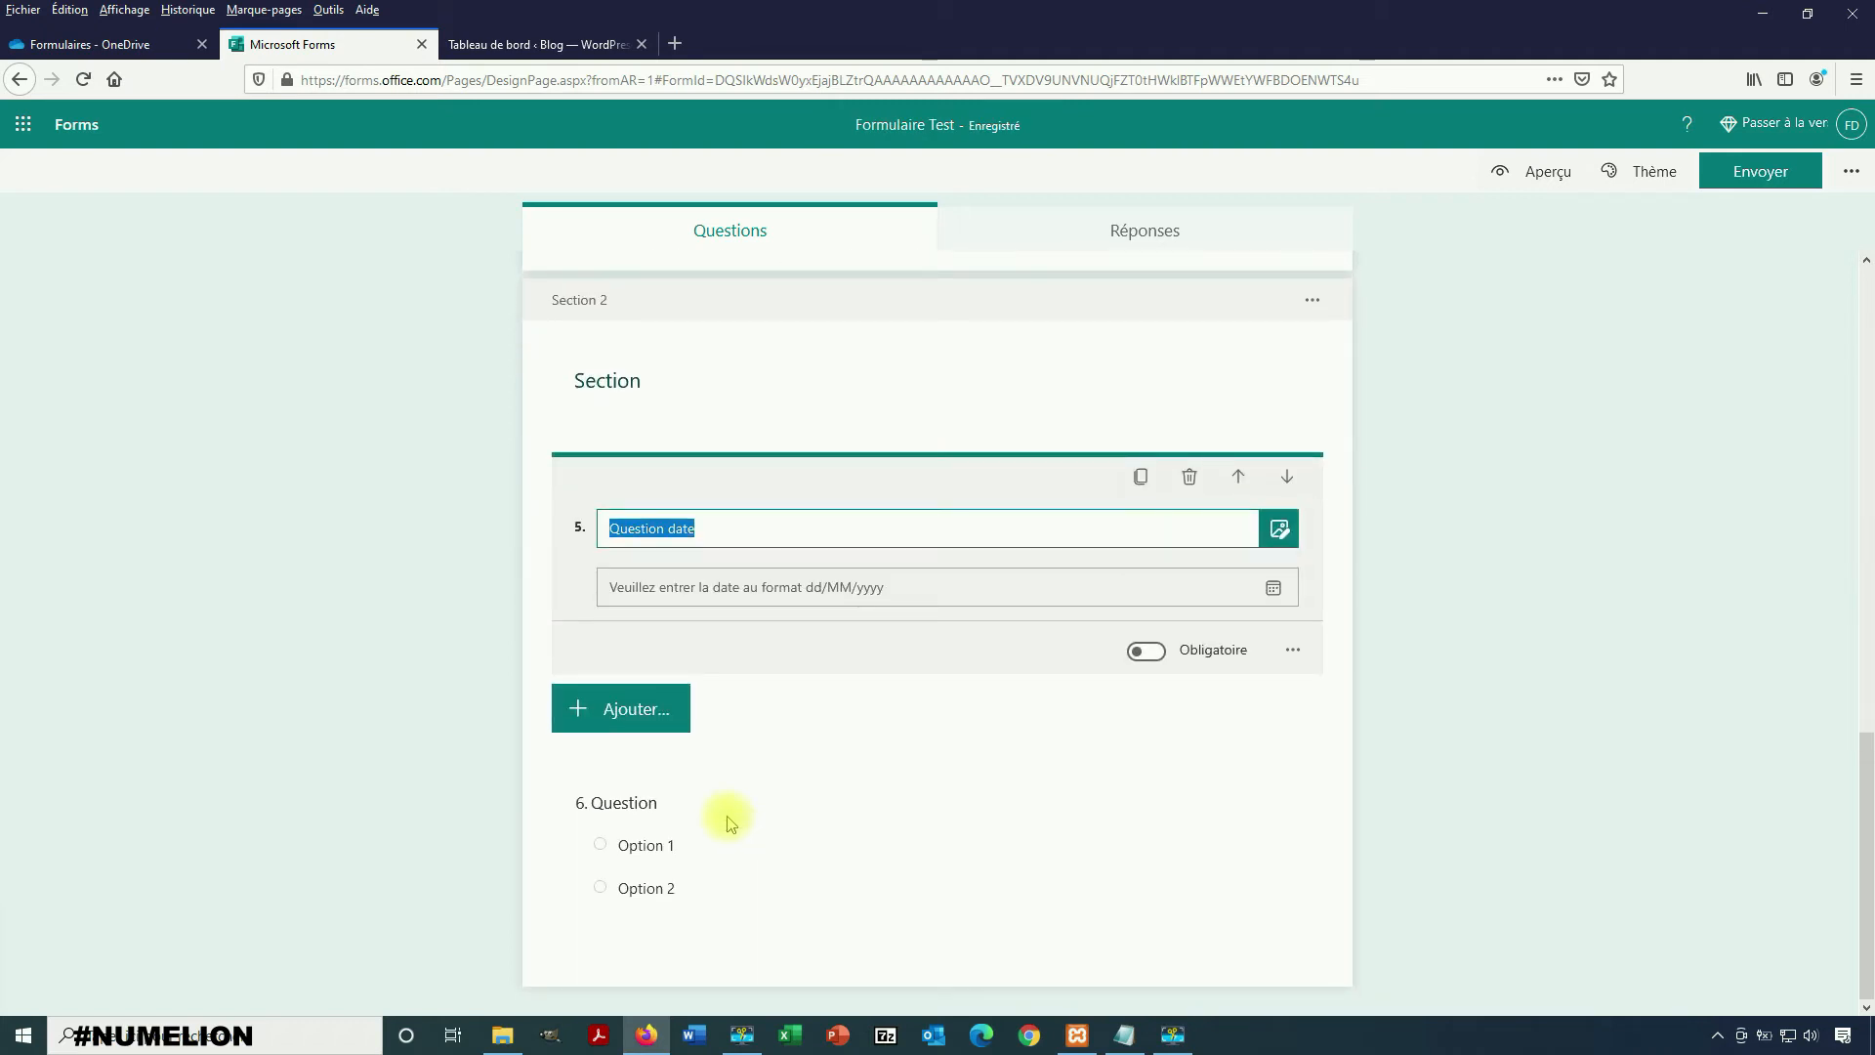
- Preview the form as a respondent, going through both section pages, and return to editing
scroll(728, 819, up, 9)
scroll(1582, 533, up, 3)
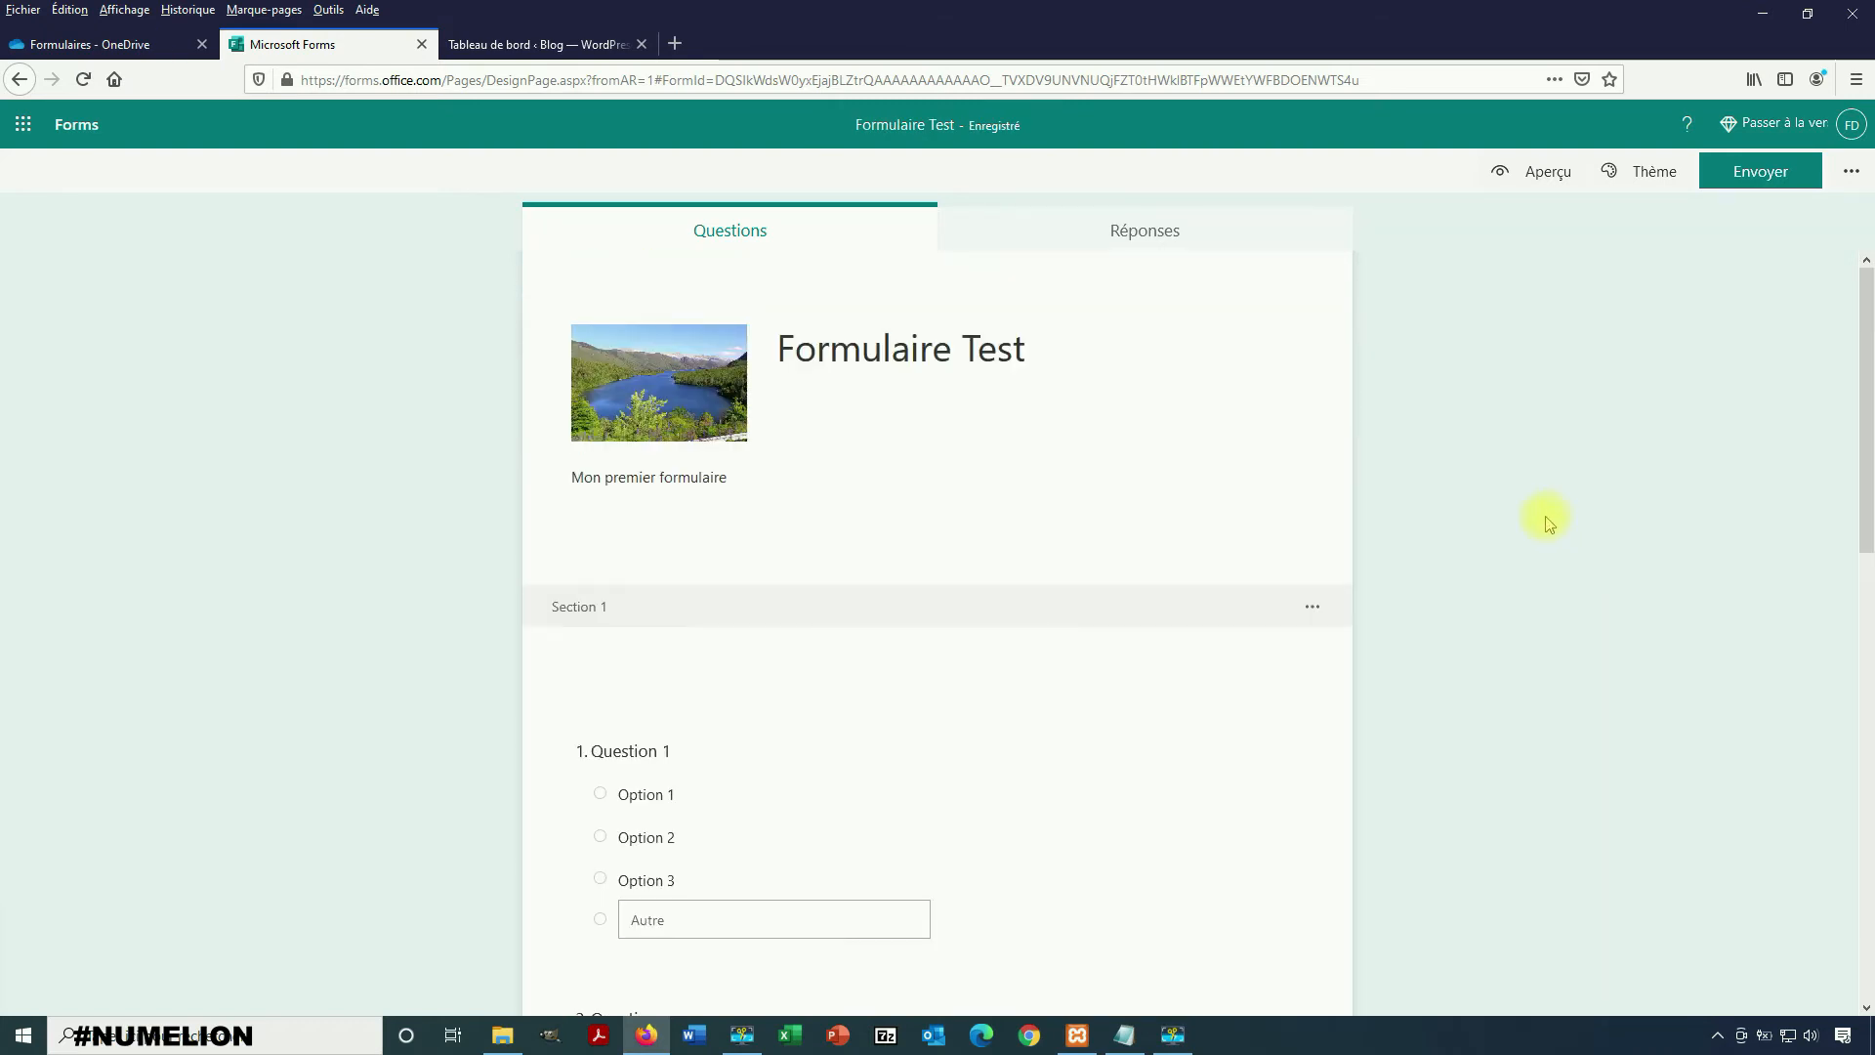
click(1546, 174)
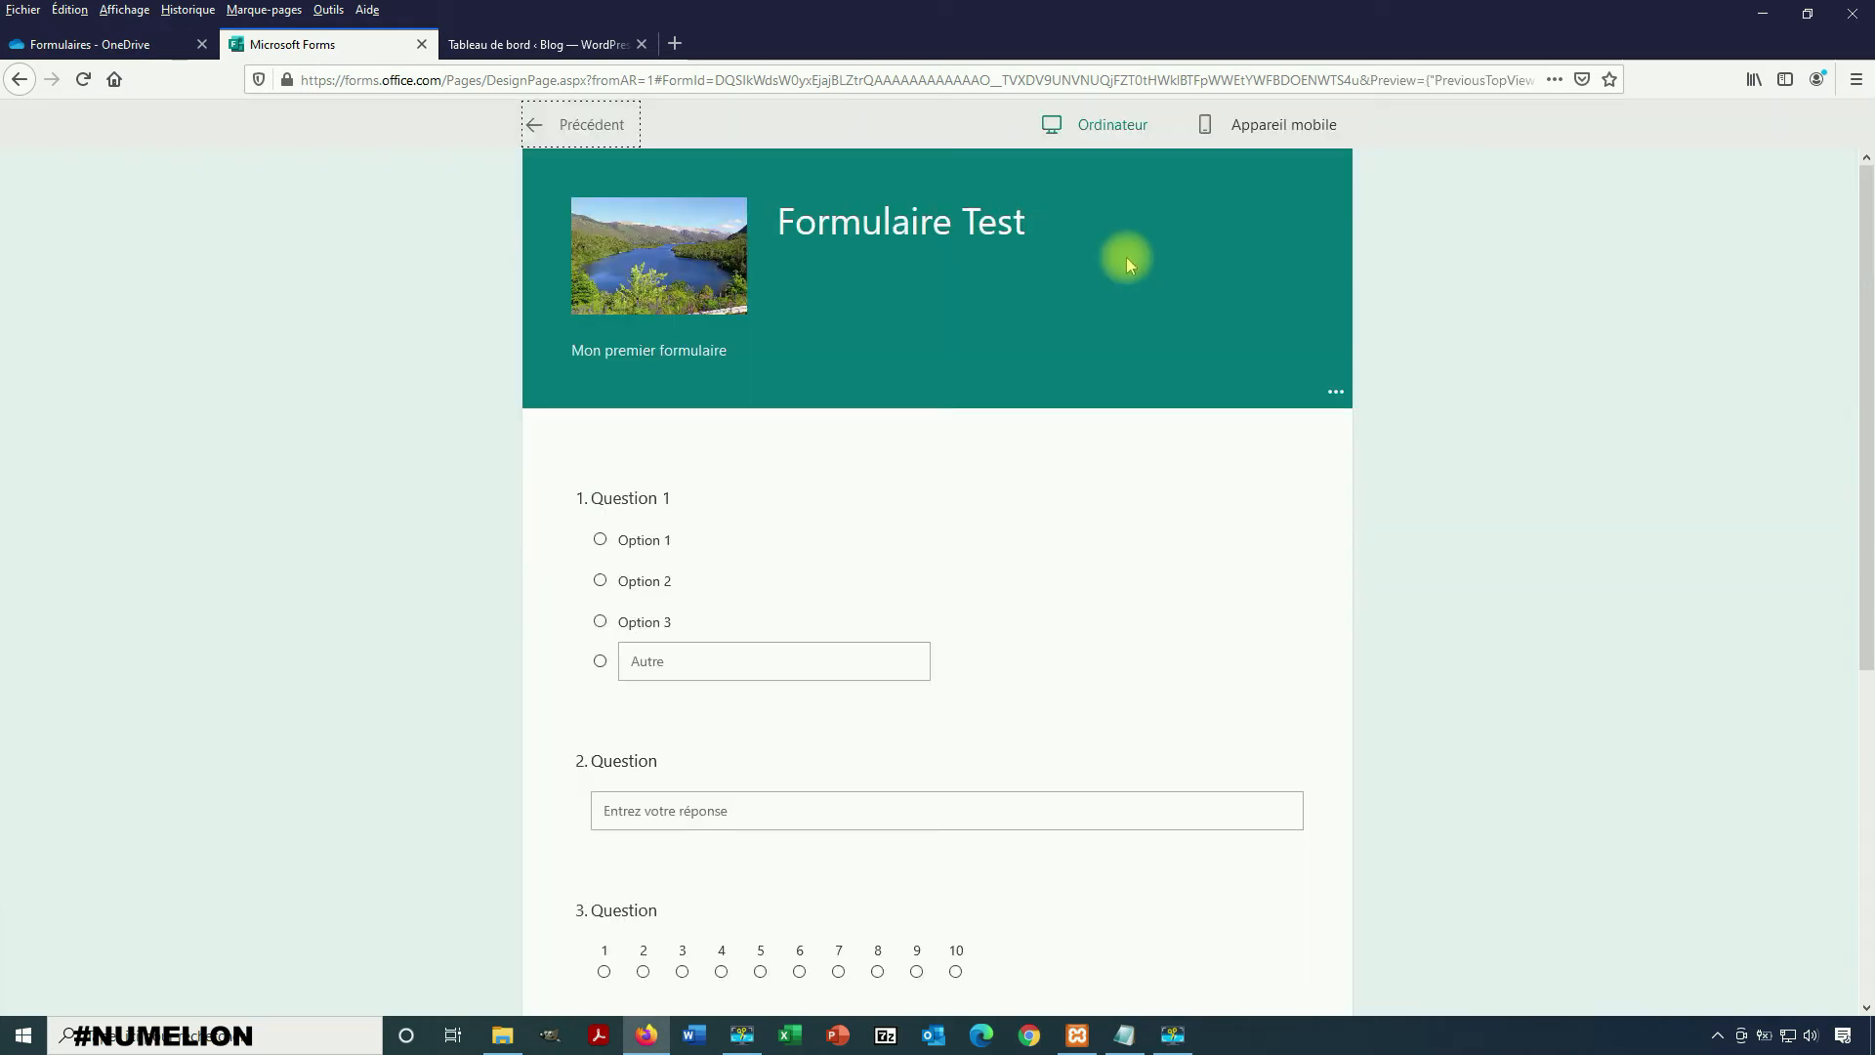
scroll(703, 489, down, 7)
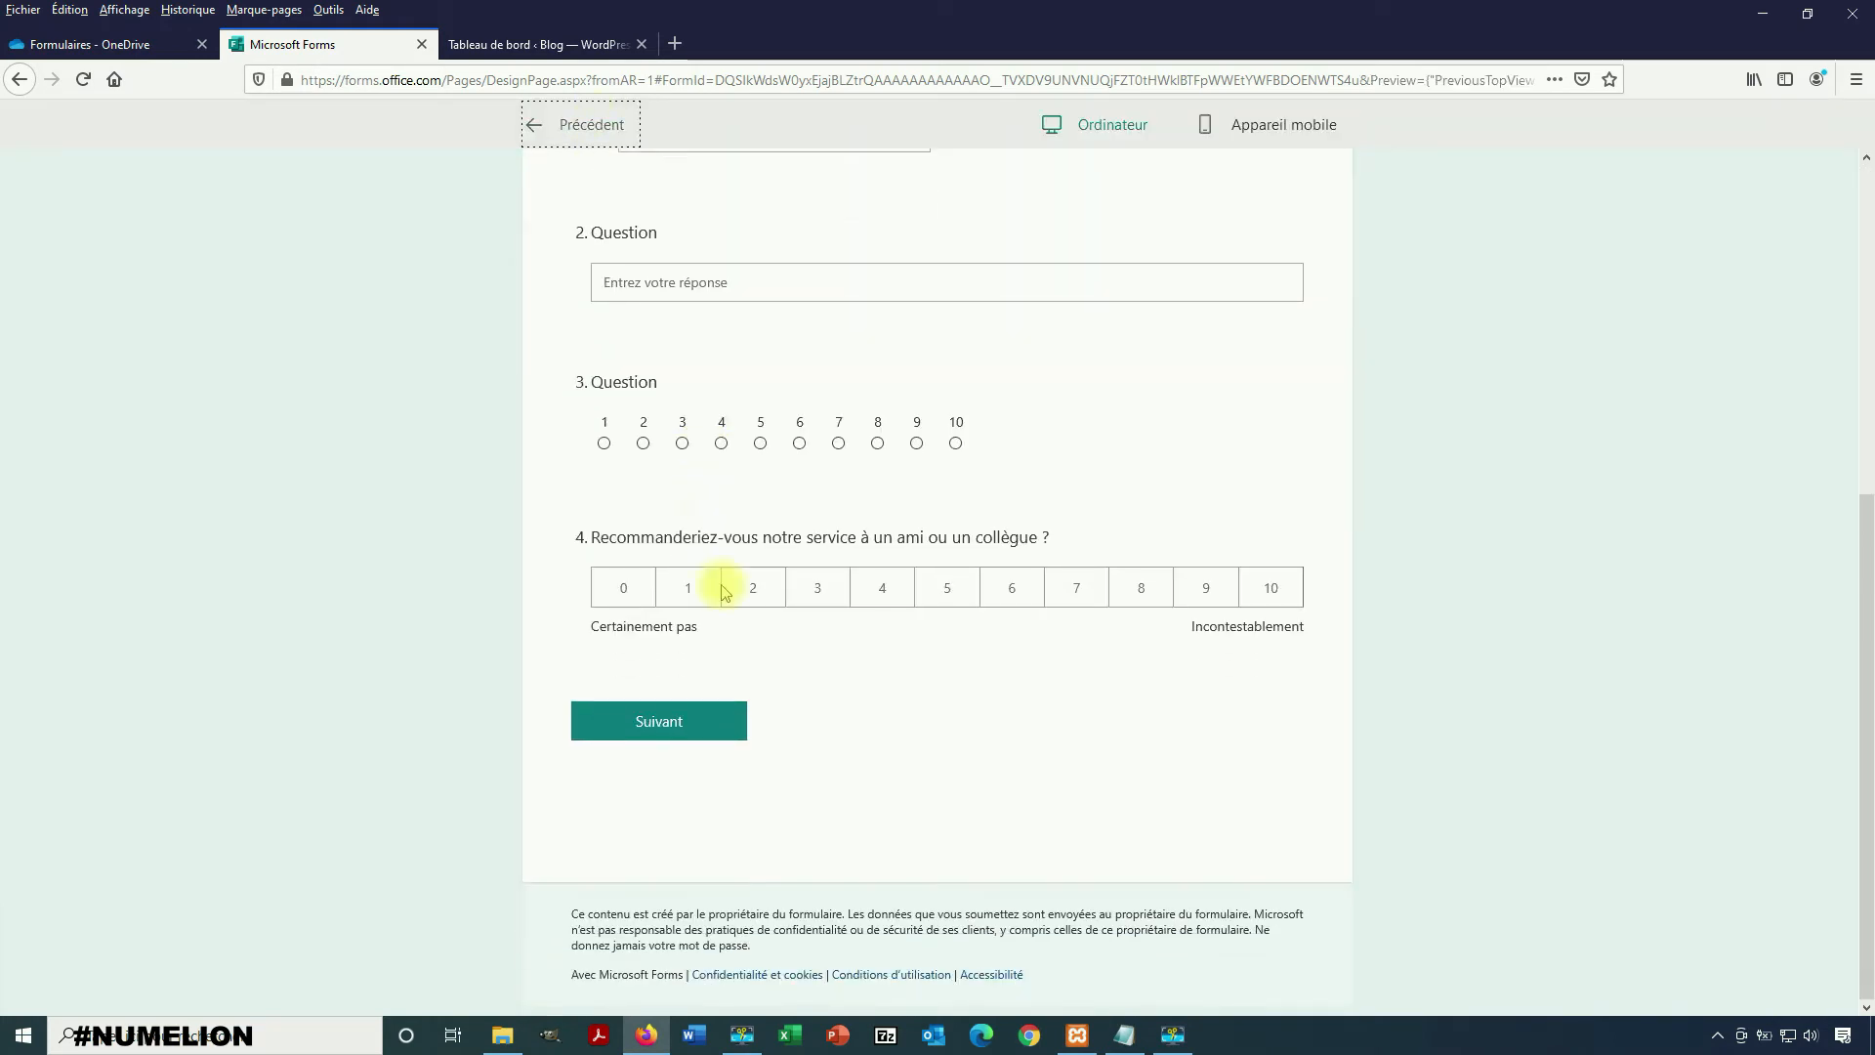
scroll(703, 582, up, 7)
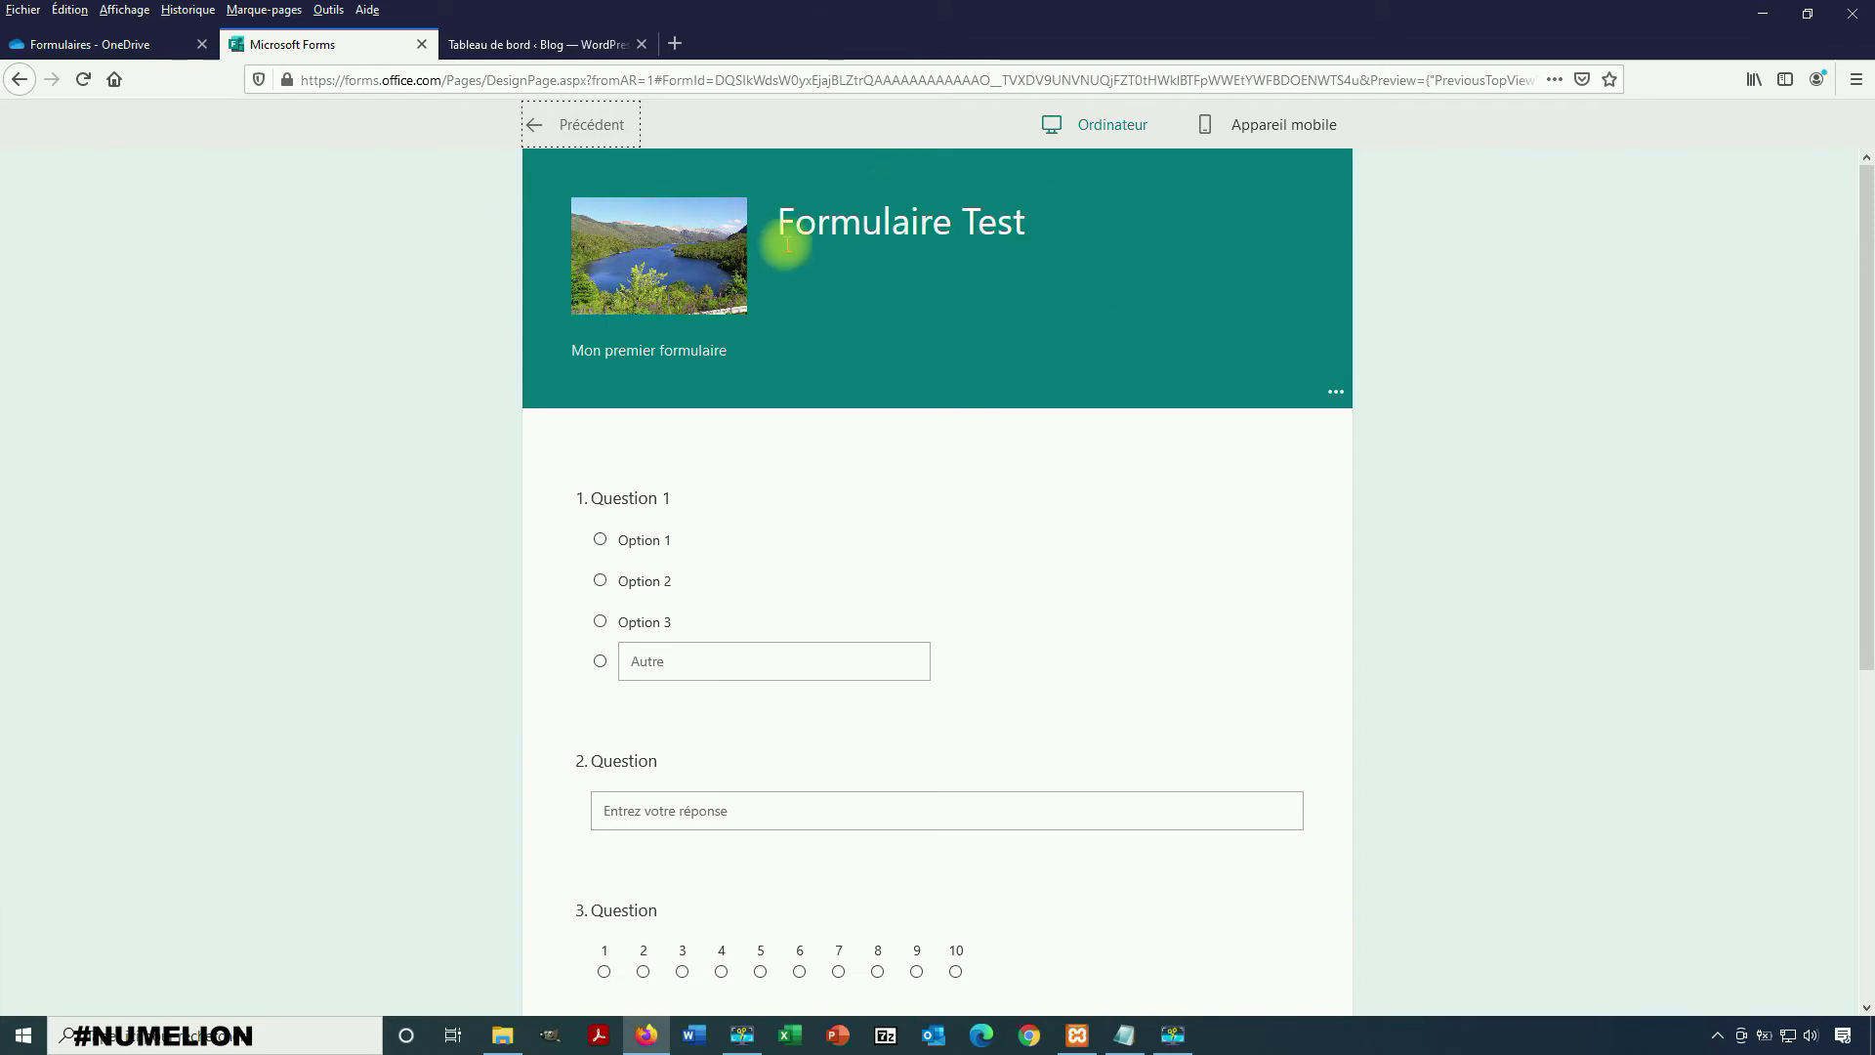
scroll(771, 771, down, 3)
scroll(786, 763, down, 2)
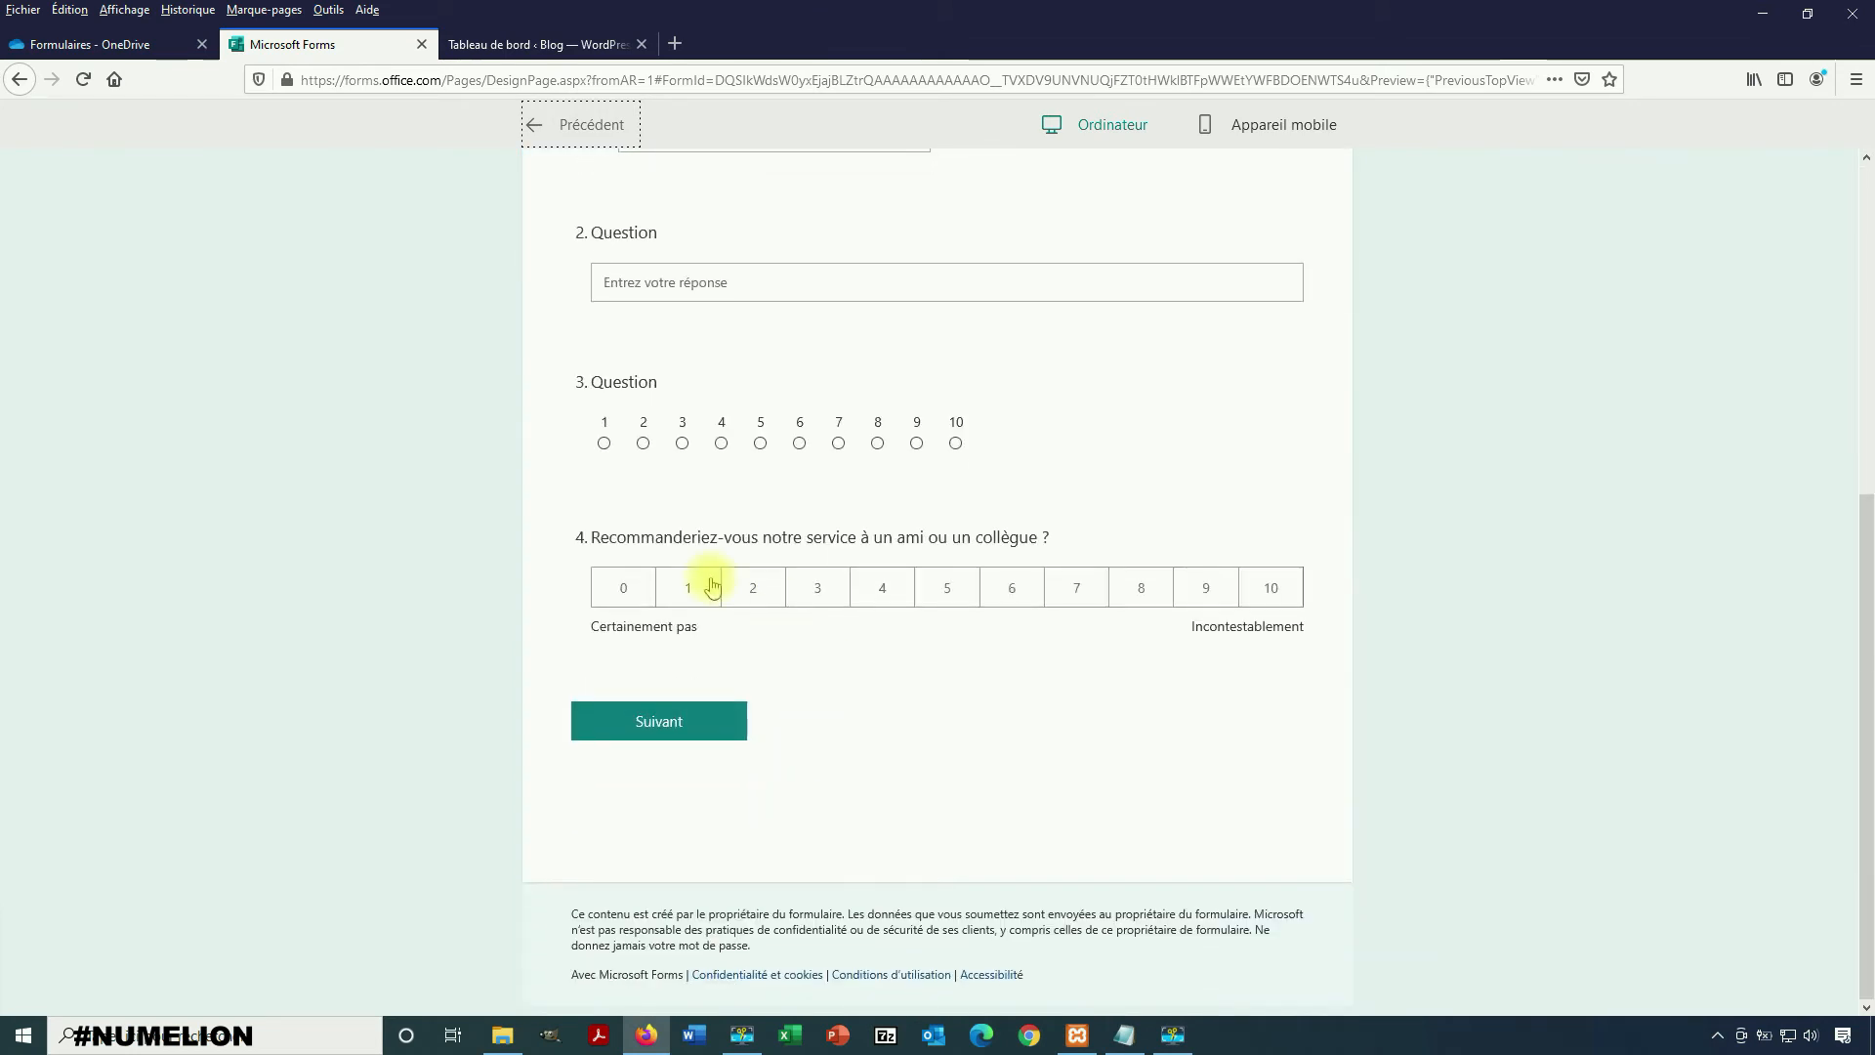
click(674, 730)
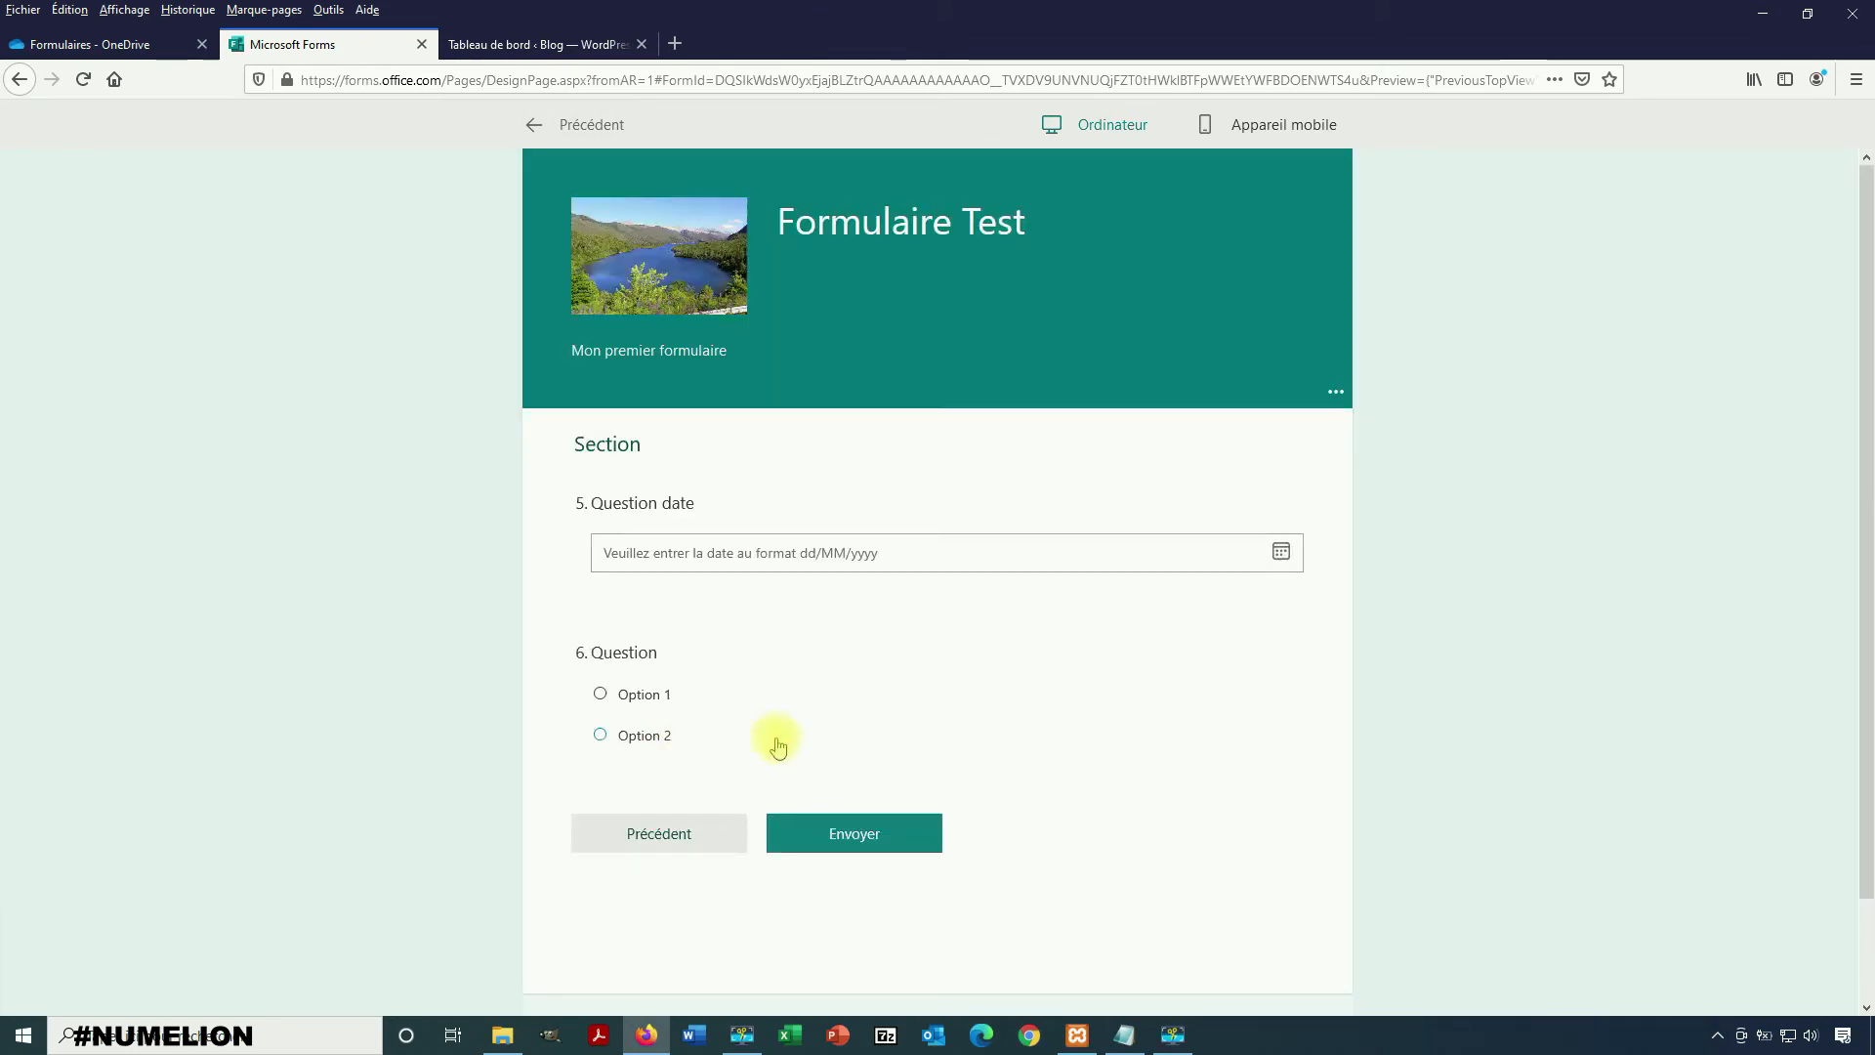
click(679, 842)
click(537, 124)
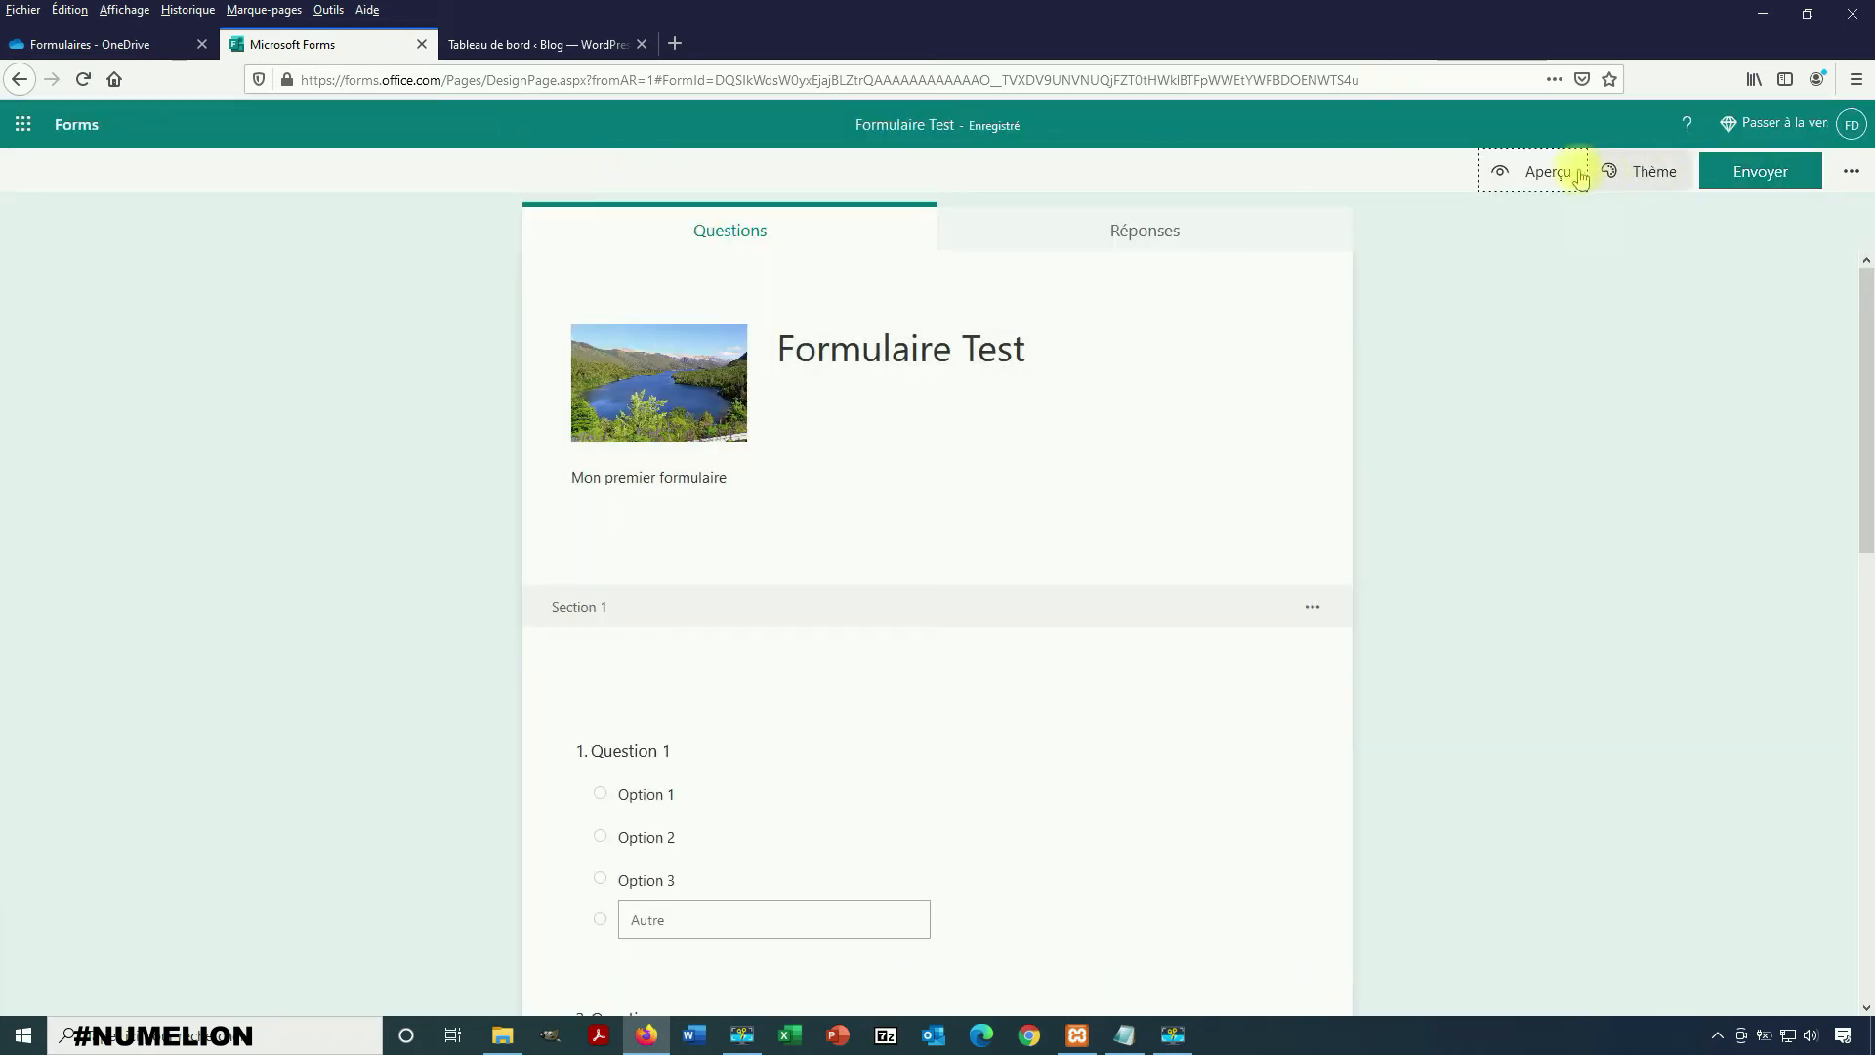
- Preview the form in the mobile layout, switch back to the computer layout, and return to editing
click(1541, 173)
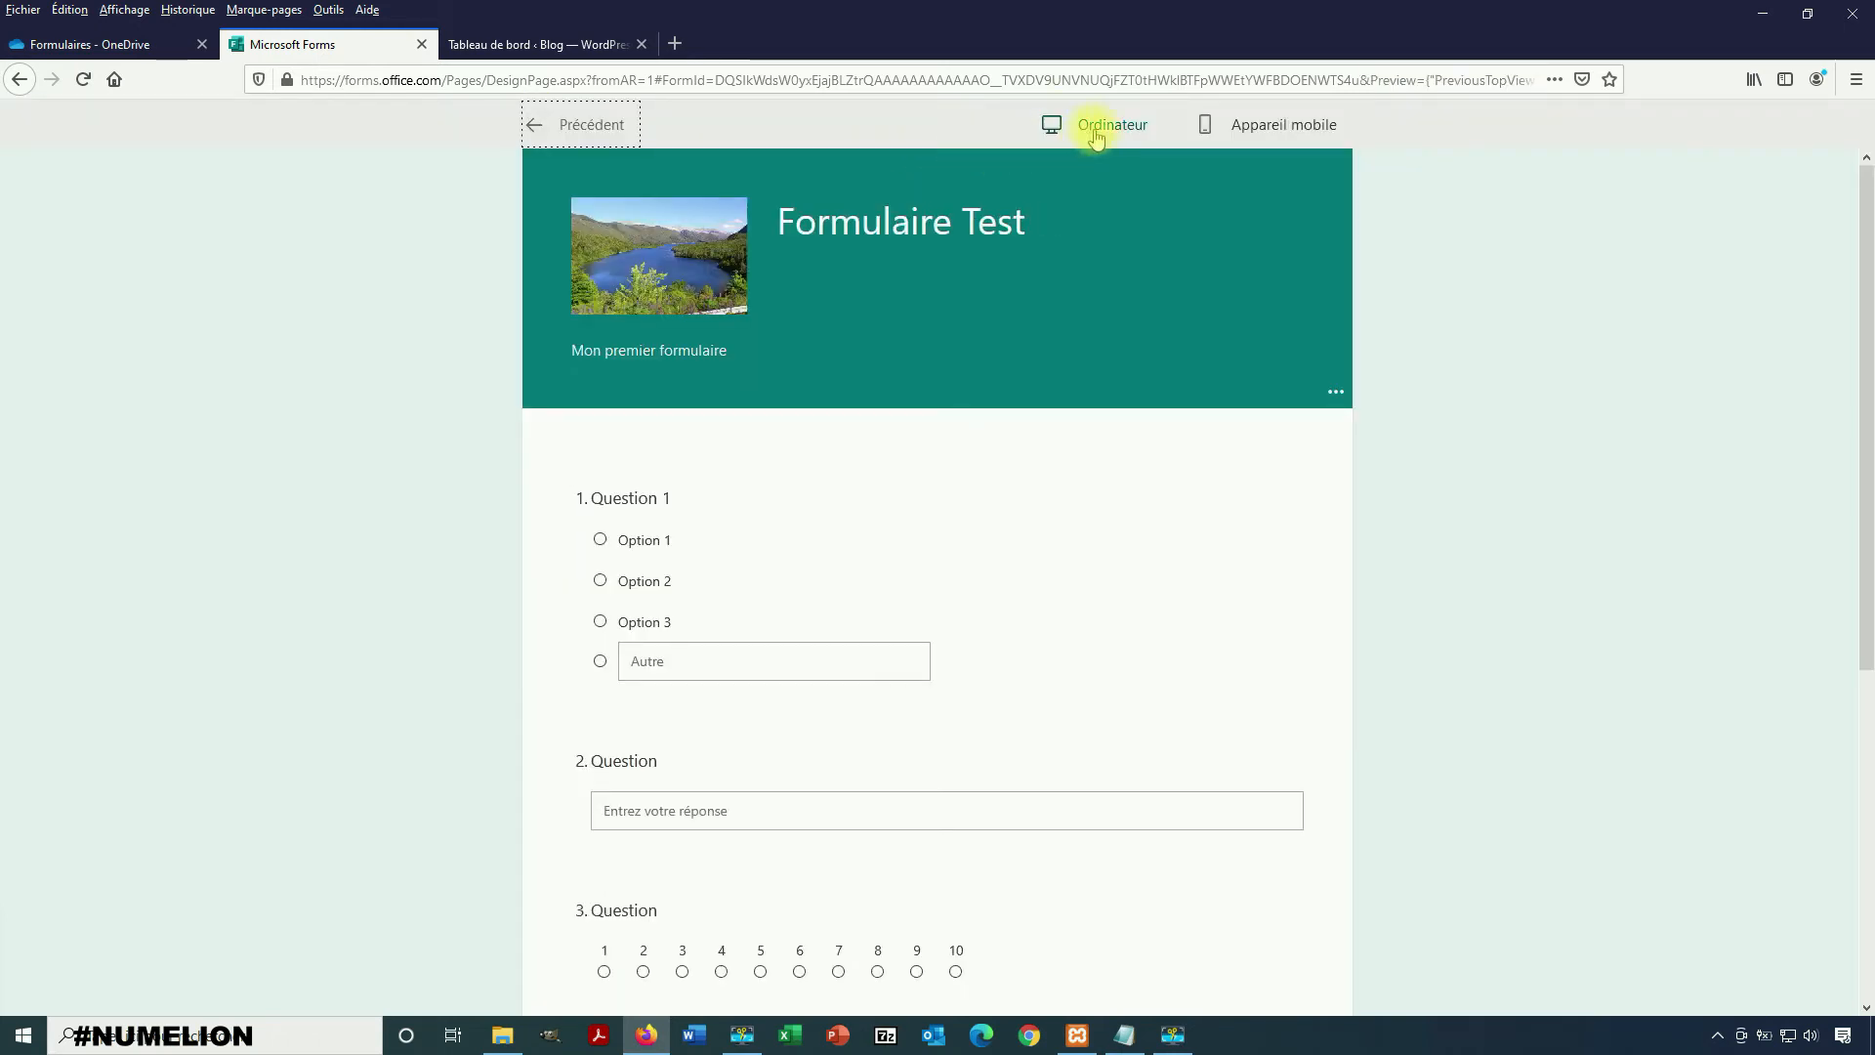
click(1271, 134)
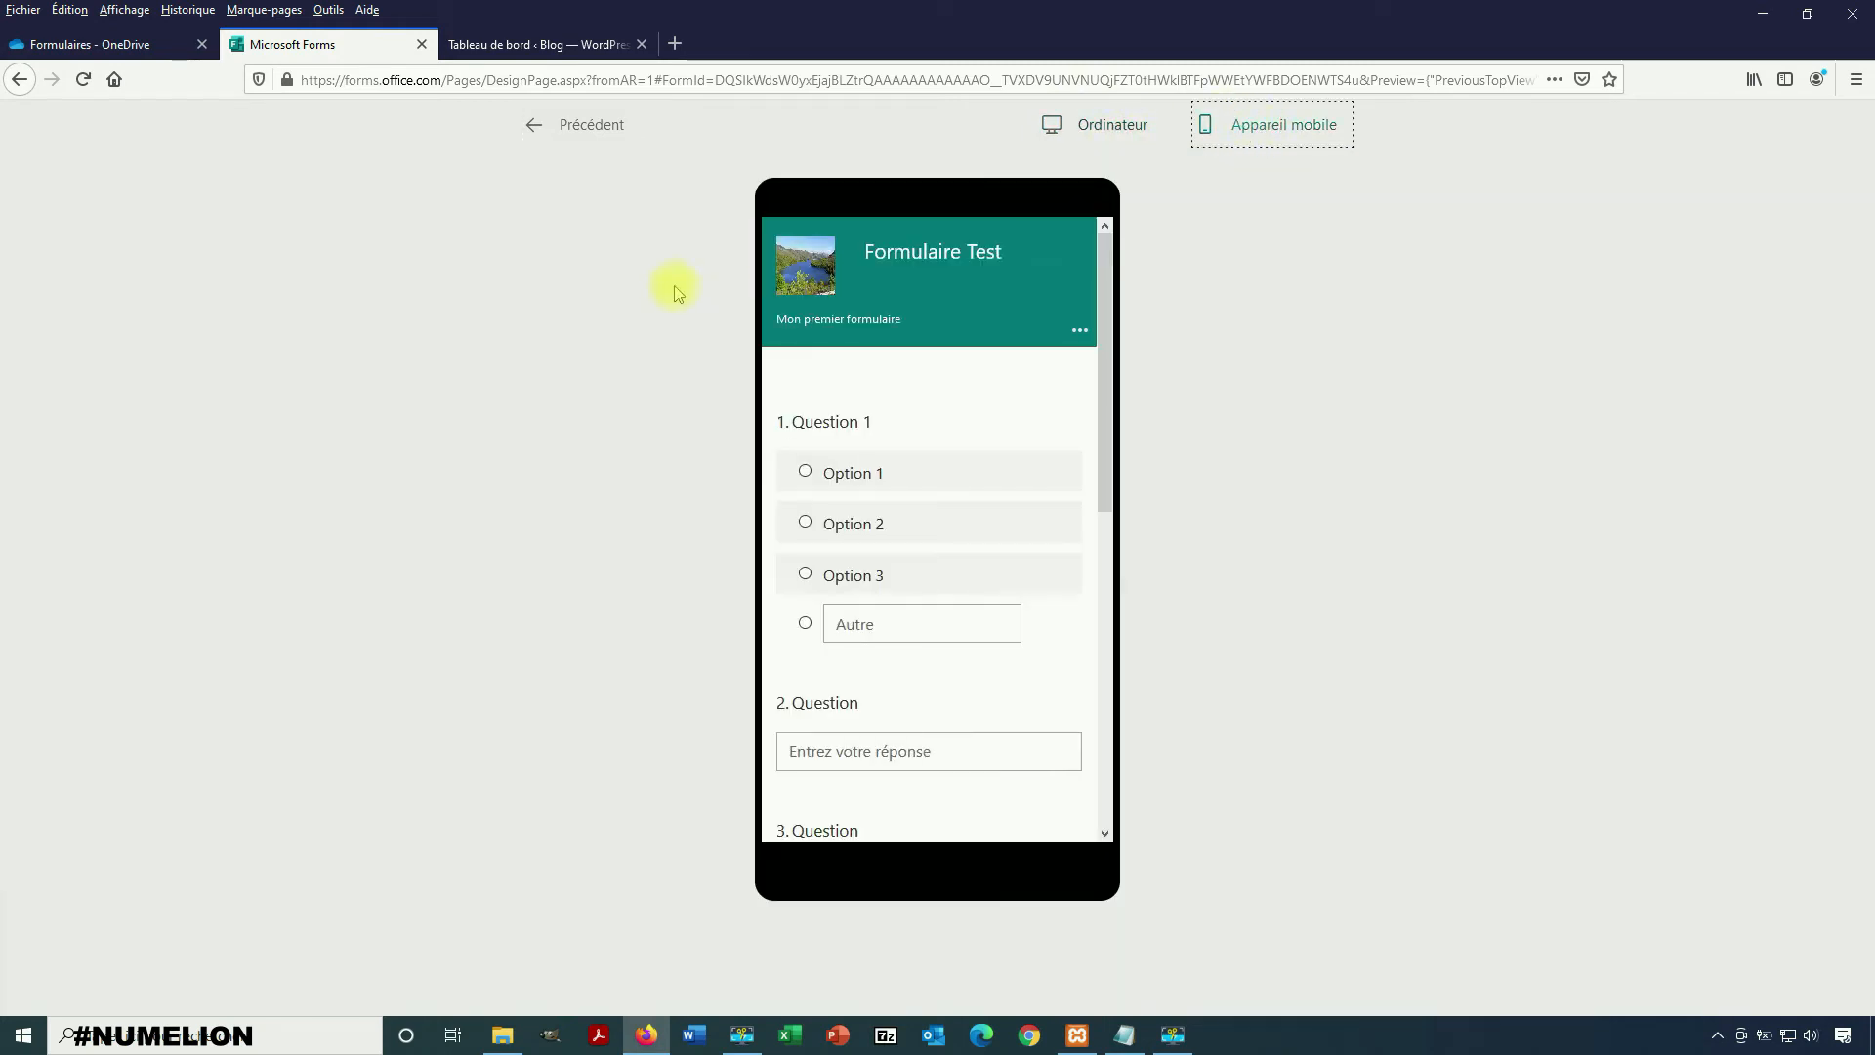
click(1097, 127)
click(532, 125)
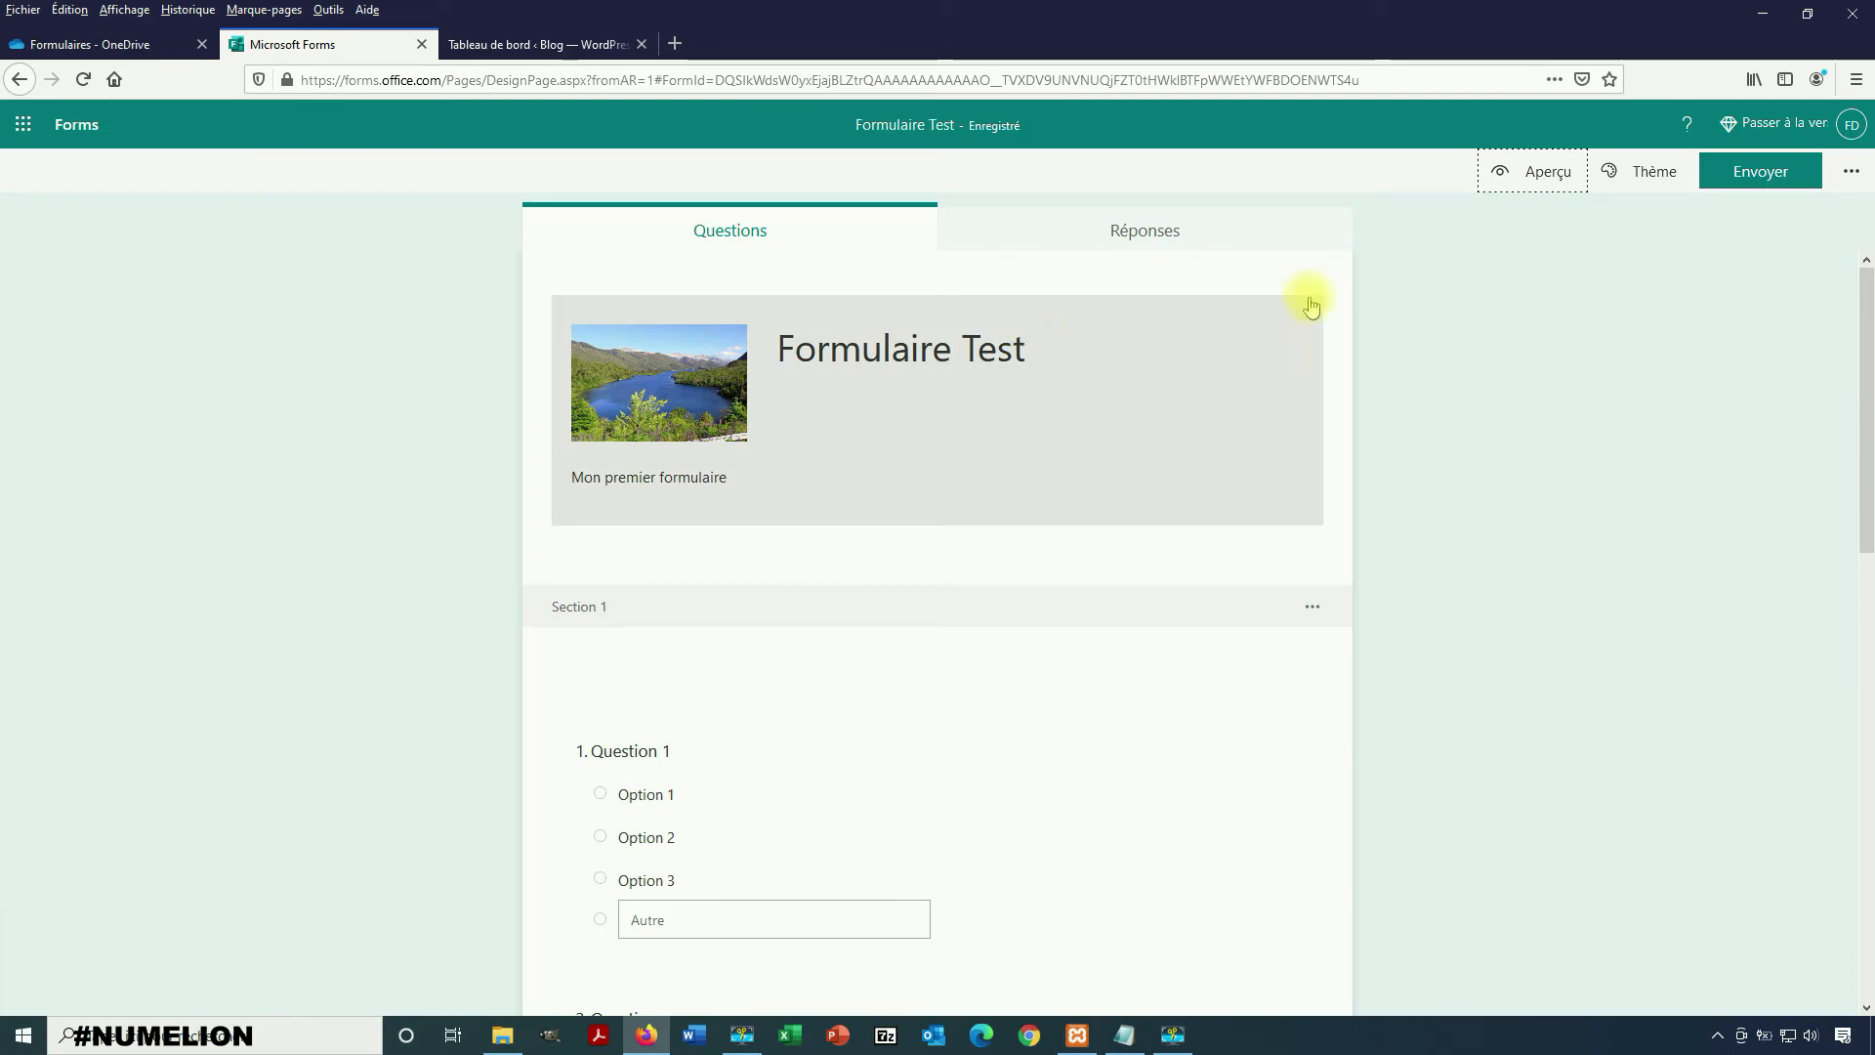
- Apply the plain bright blue theme to the form and close the theme choices
click(1637, 172)
click(1711, 353)
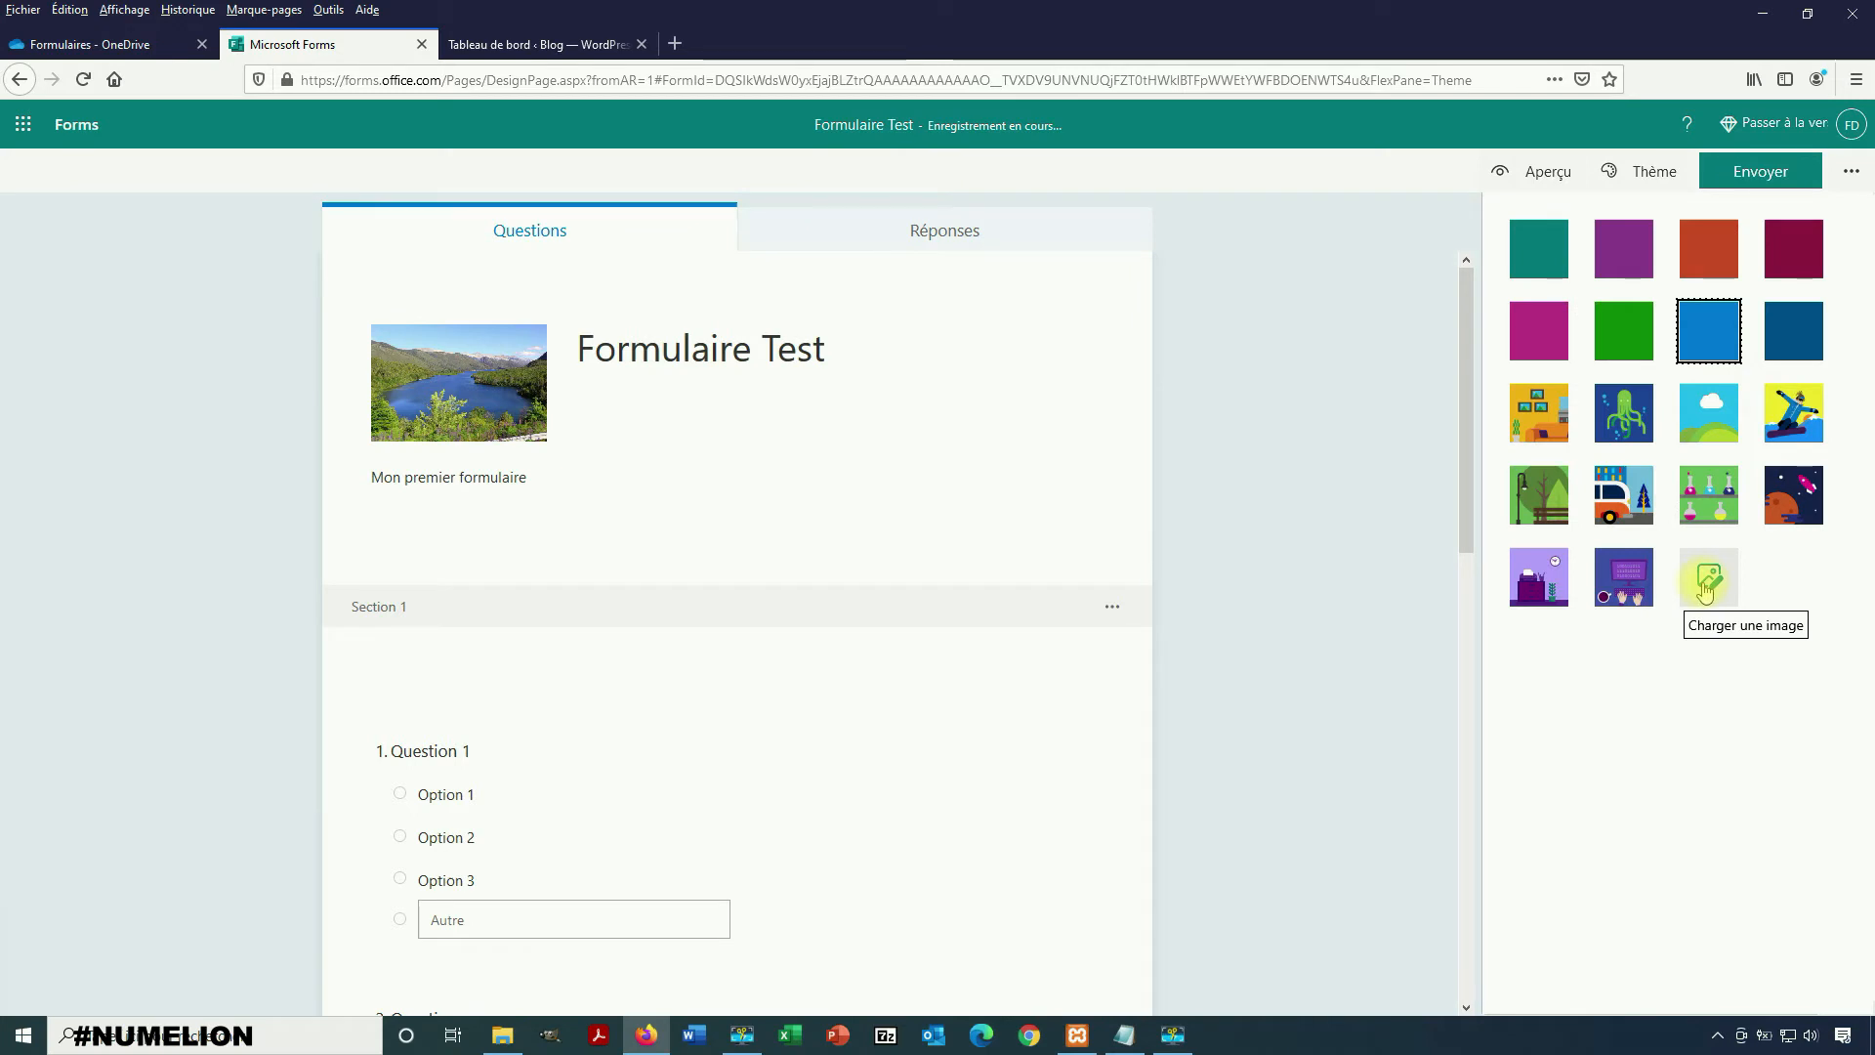
click(1218, 215)
- View the form's response summary and return to its questions
click(1111, 237)
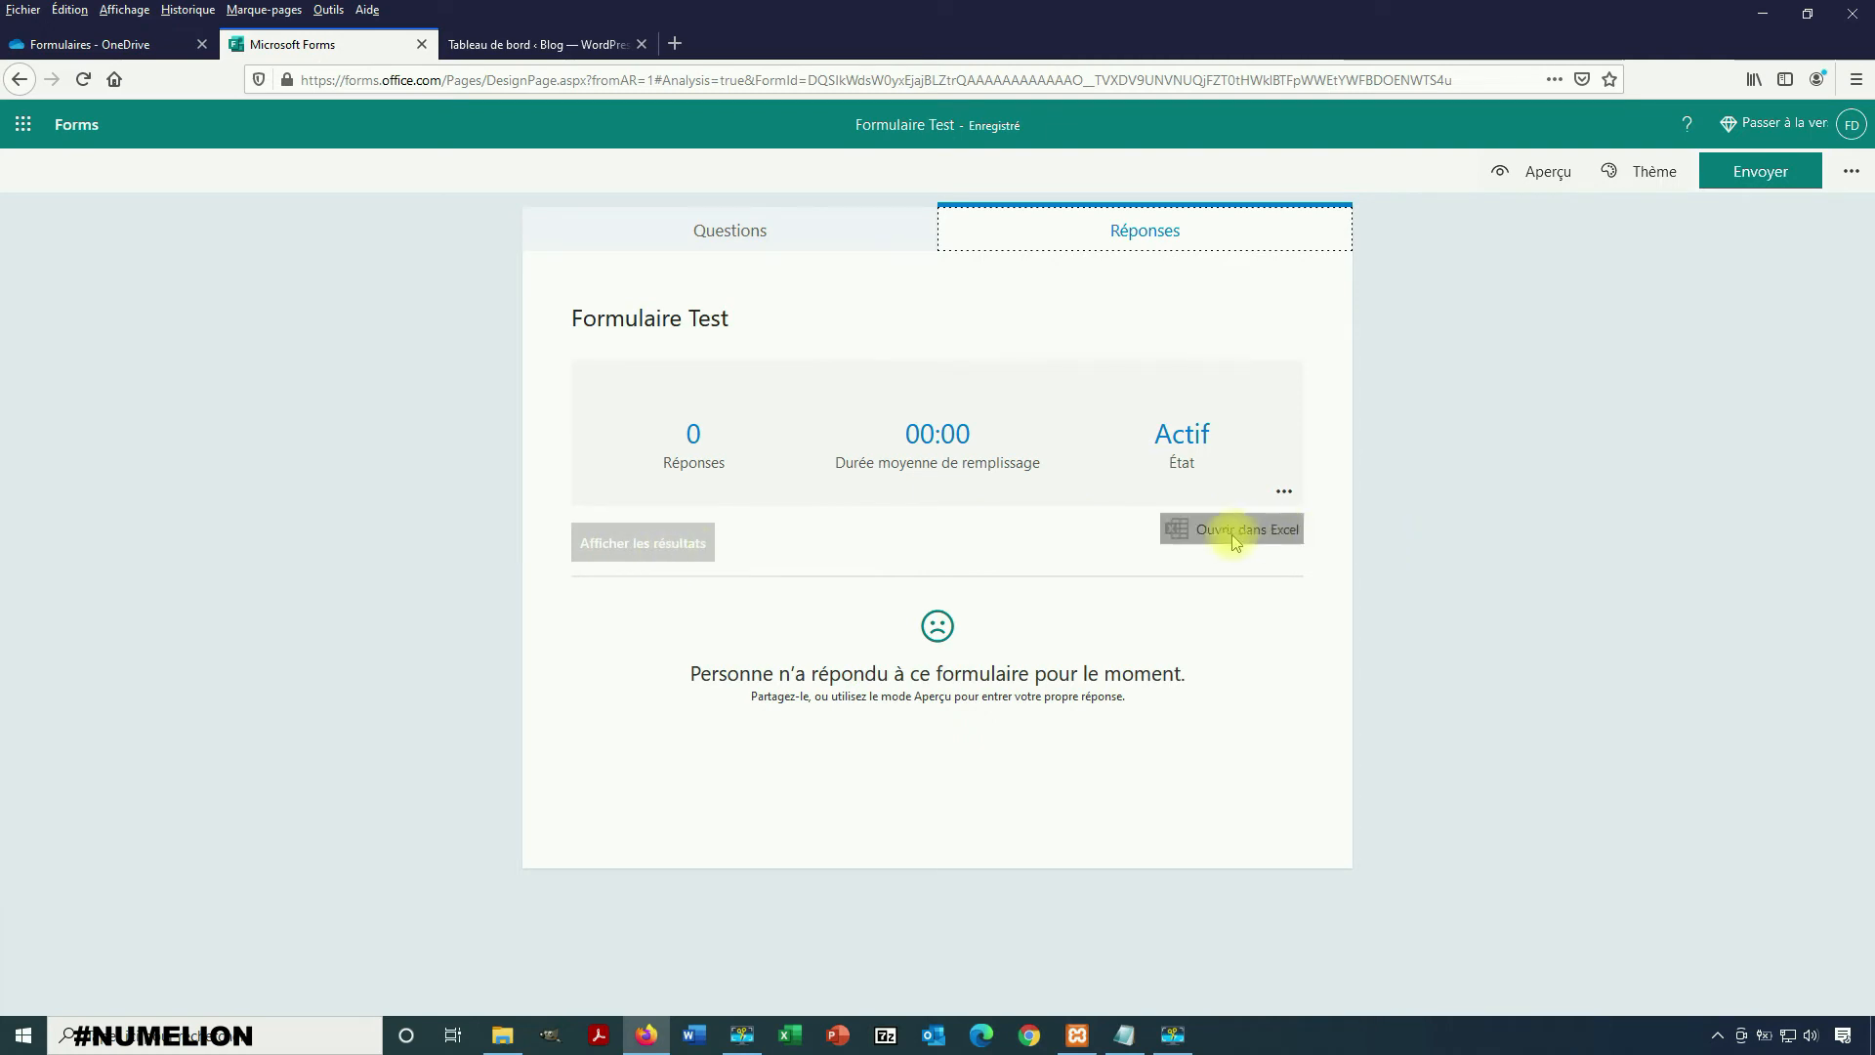
click(749, 246)
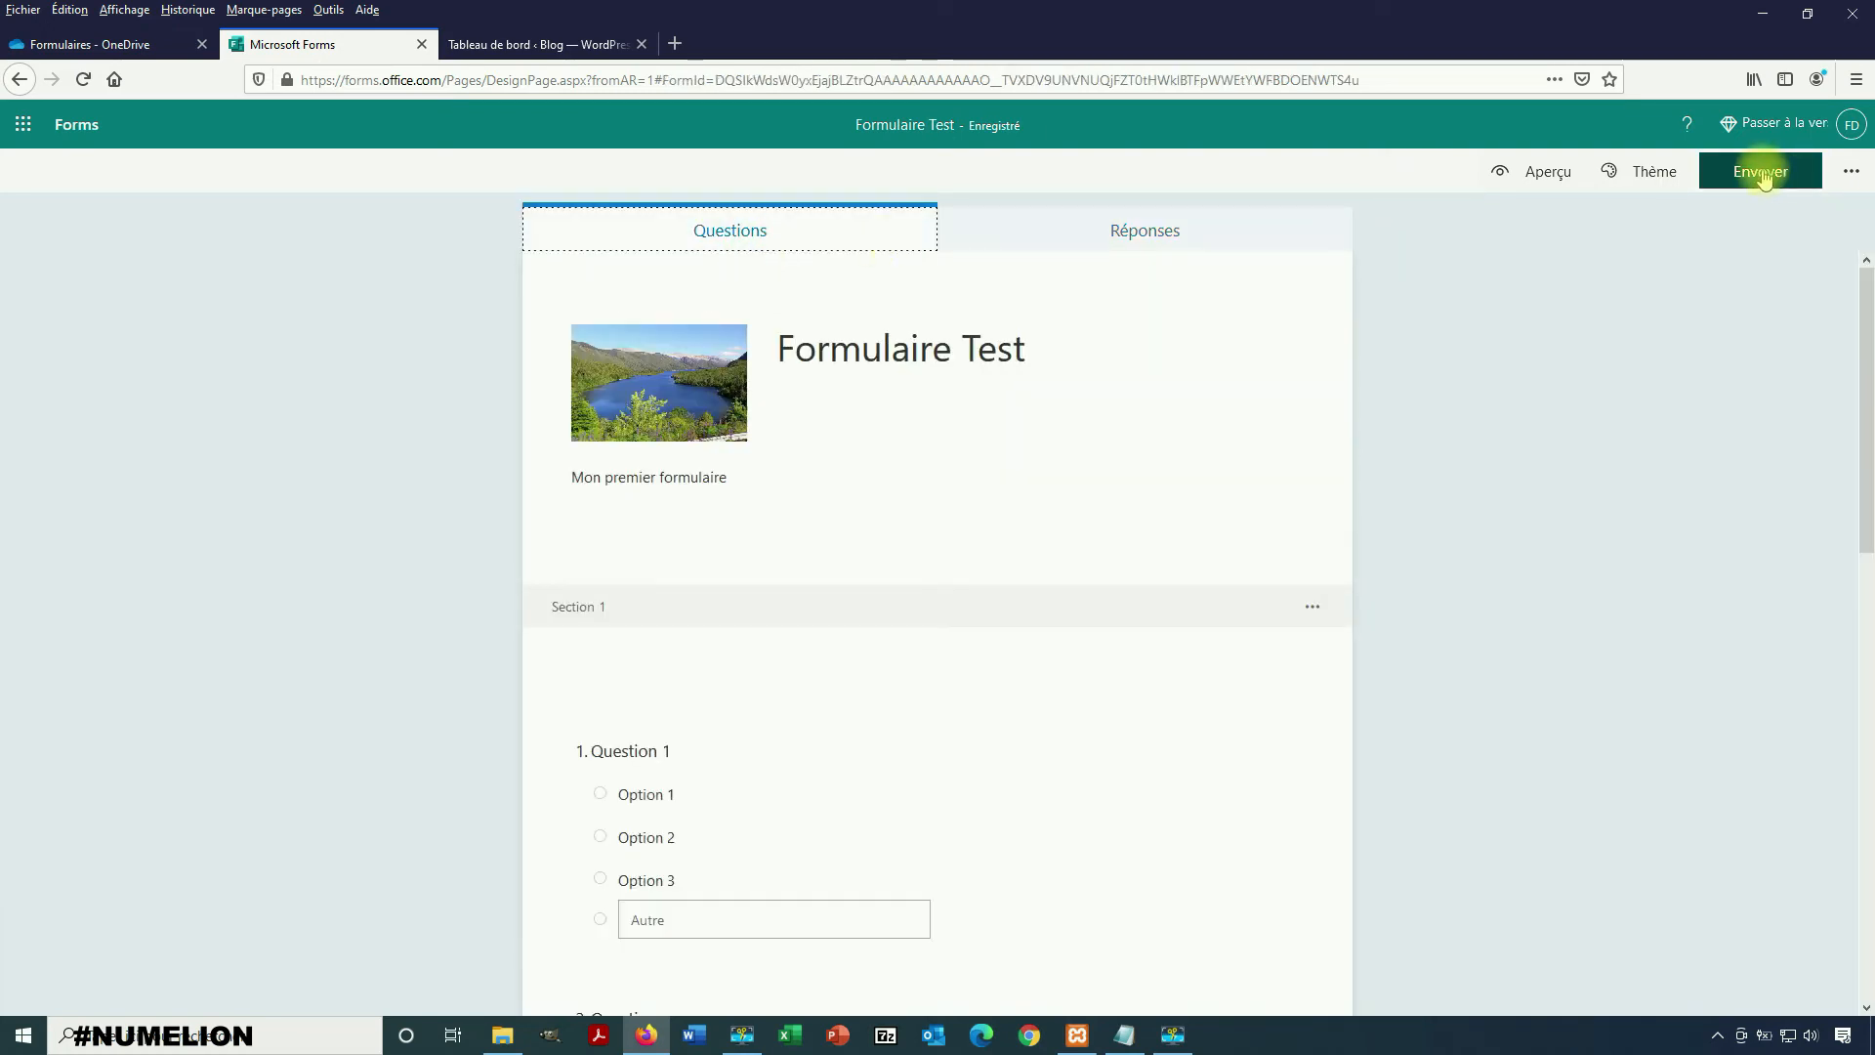
- Open the form's sending options and copy the response link
click(1761, 171)
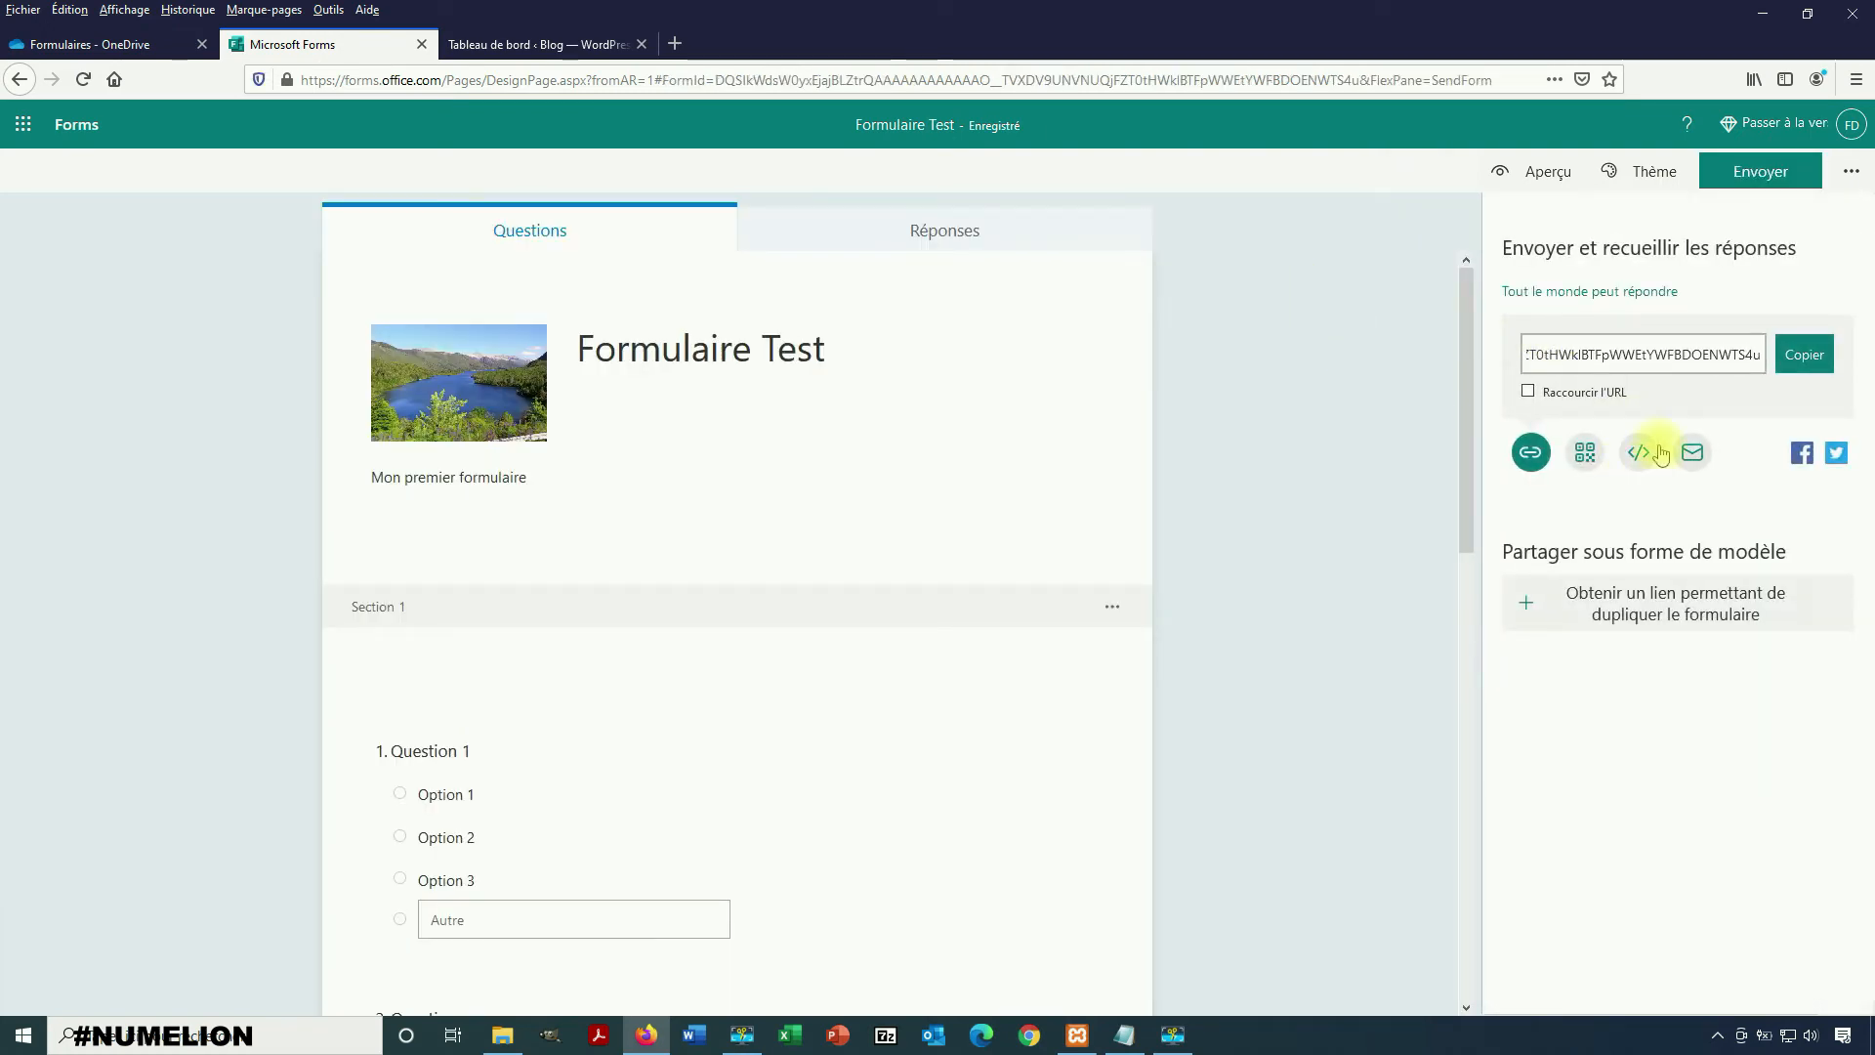
click(1596, 356)
right_click(1596, 357)
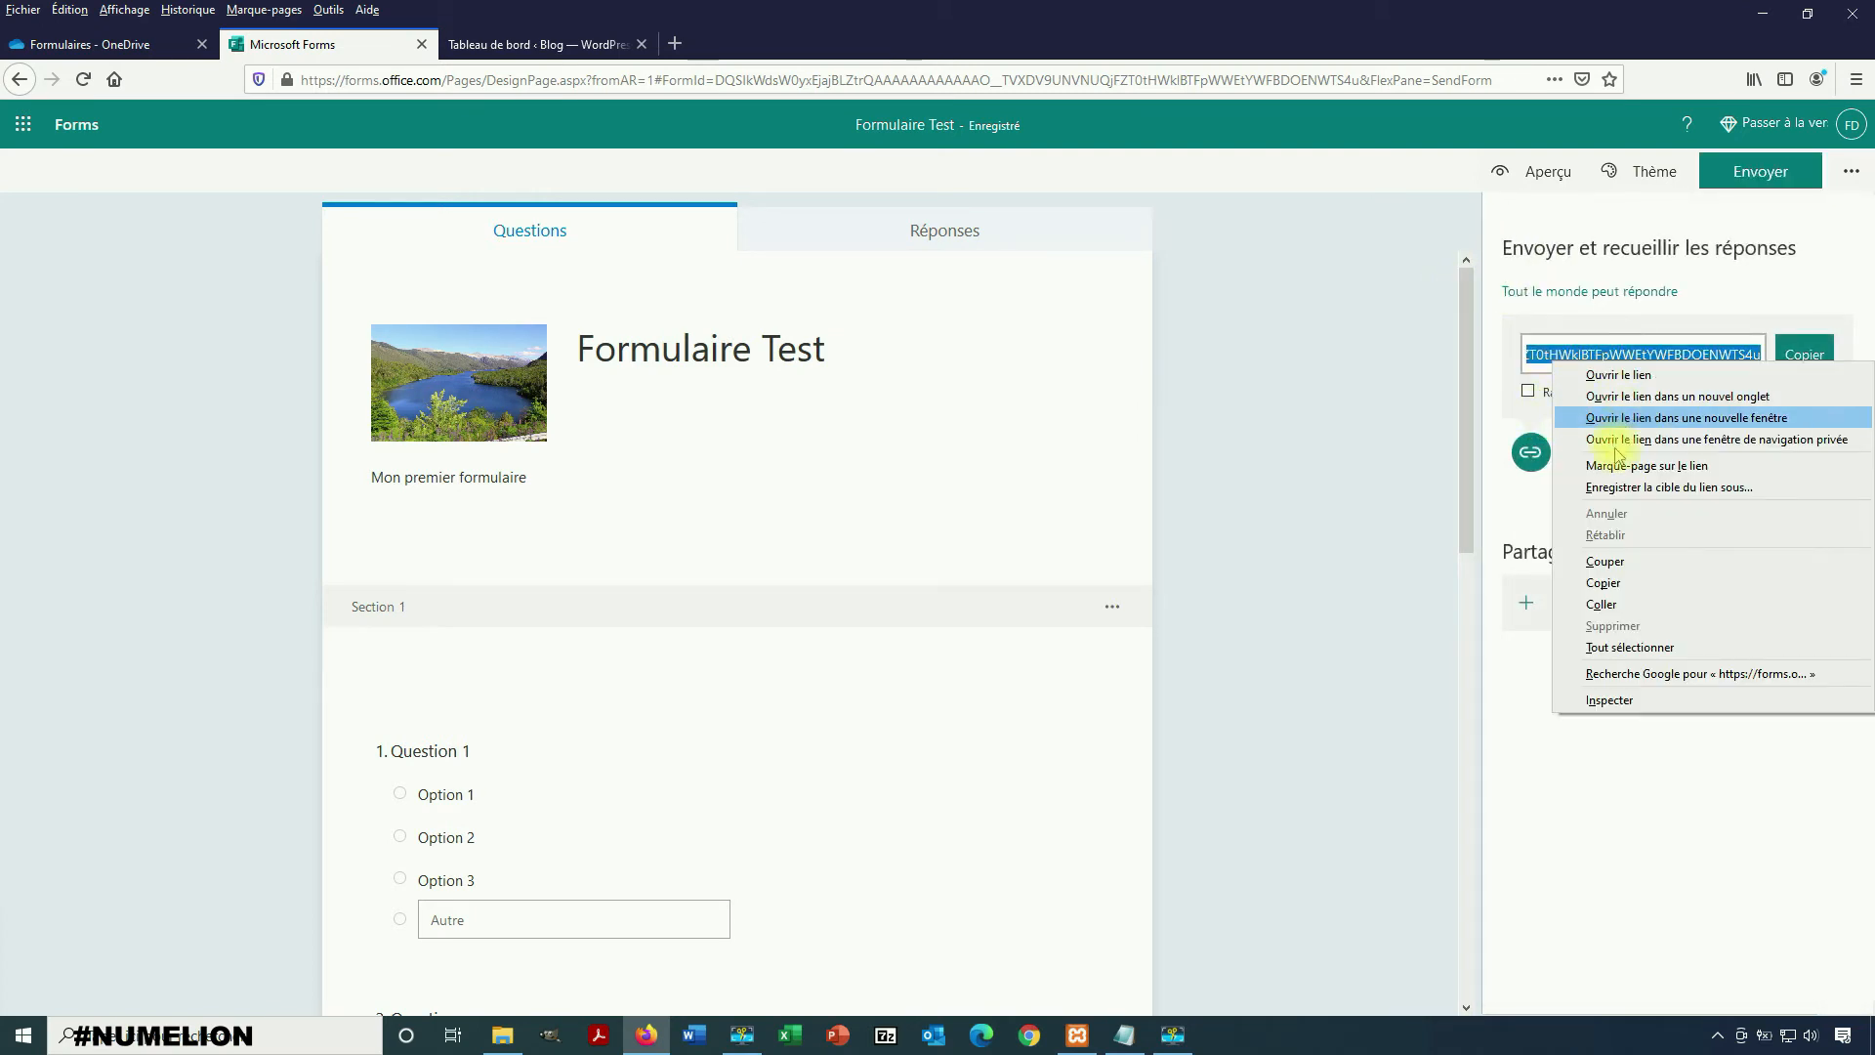
click(1603, 582)
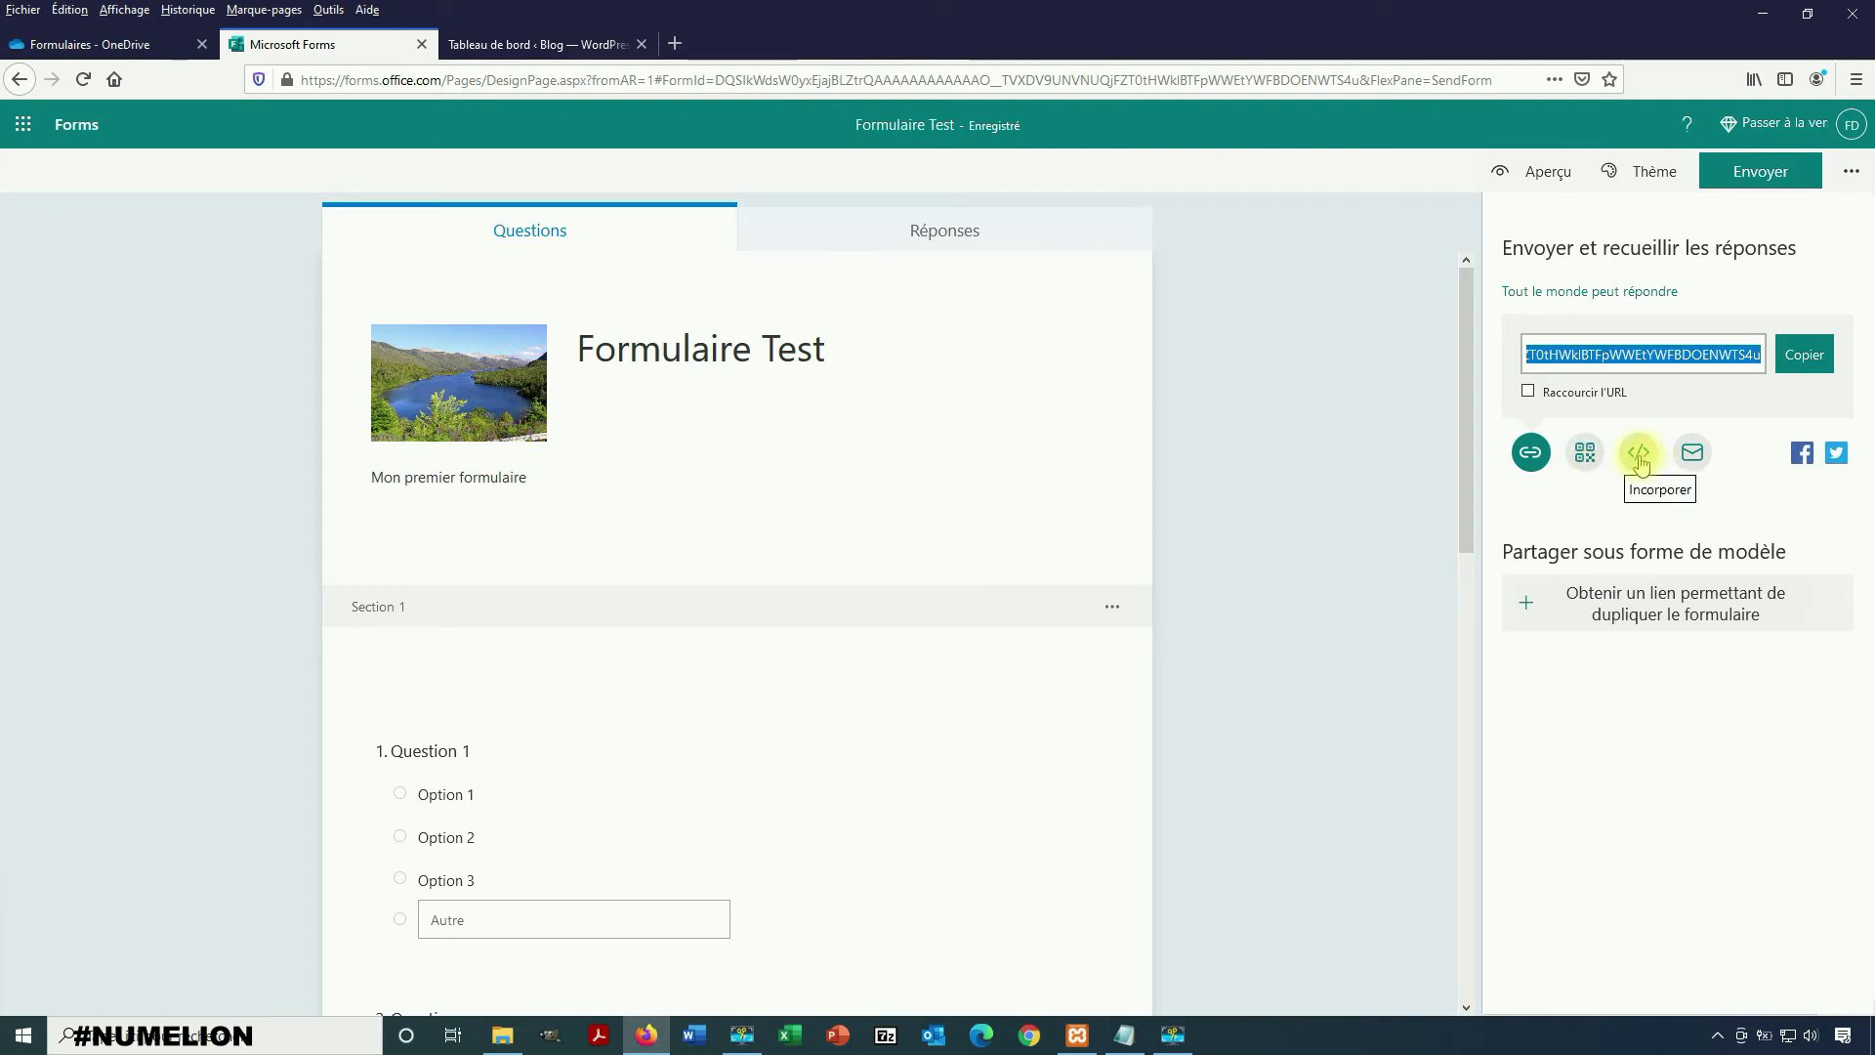
- Switch the sending options to embedding and copy the form's iframe code
click(1644, 454)
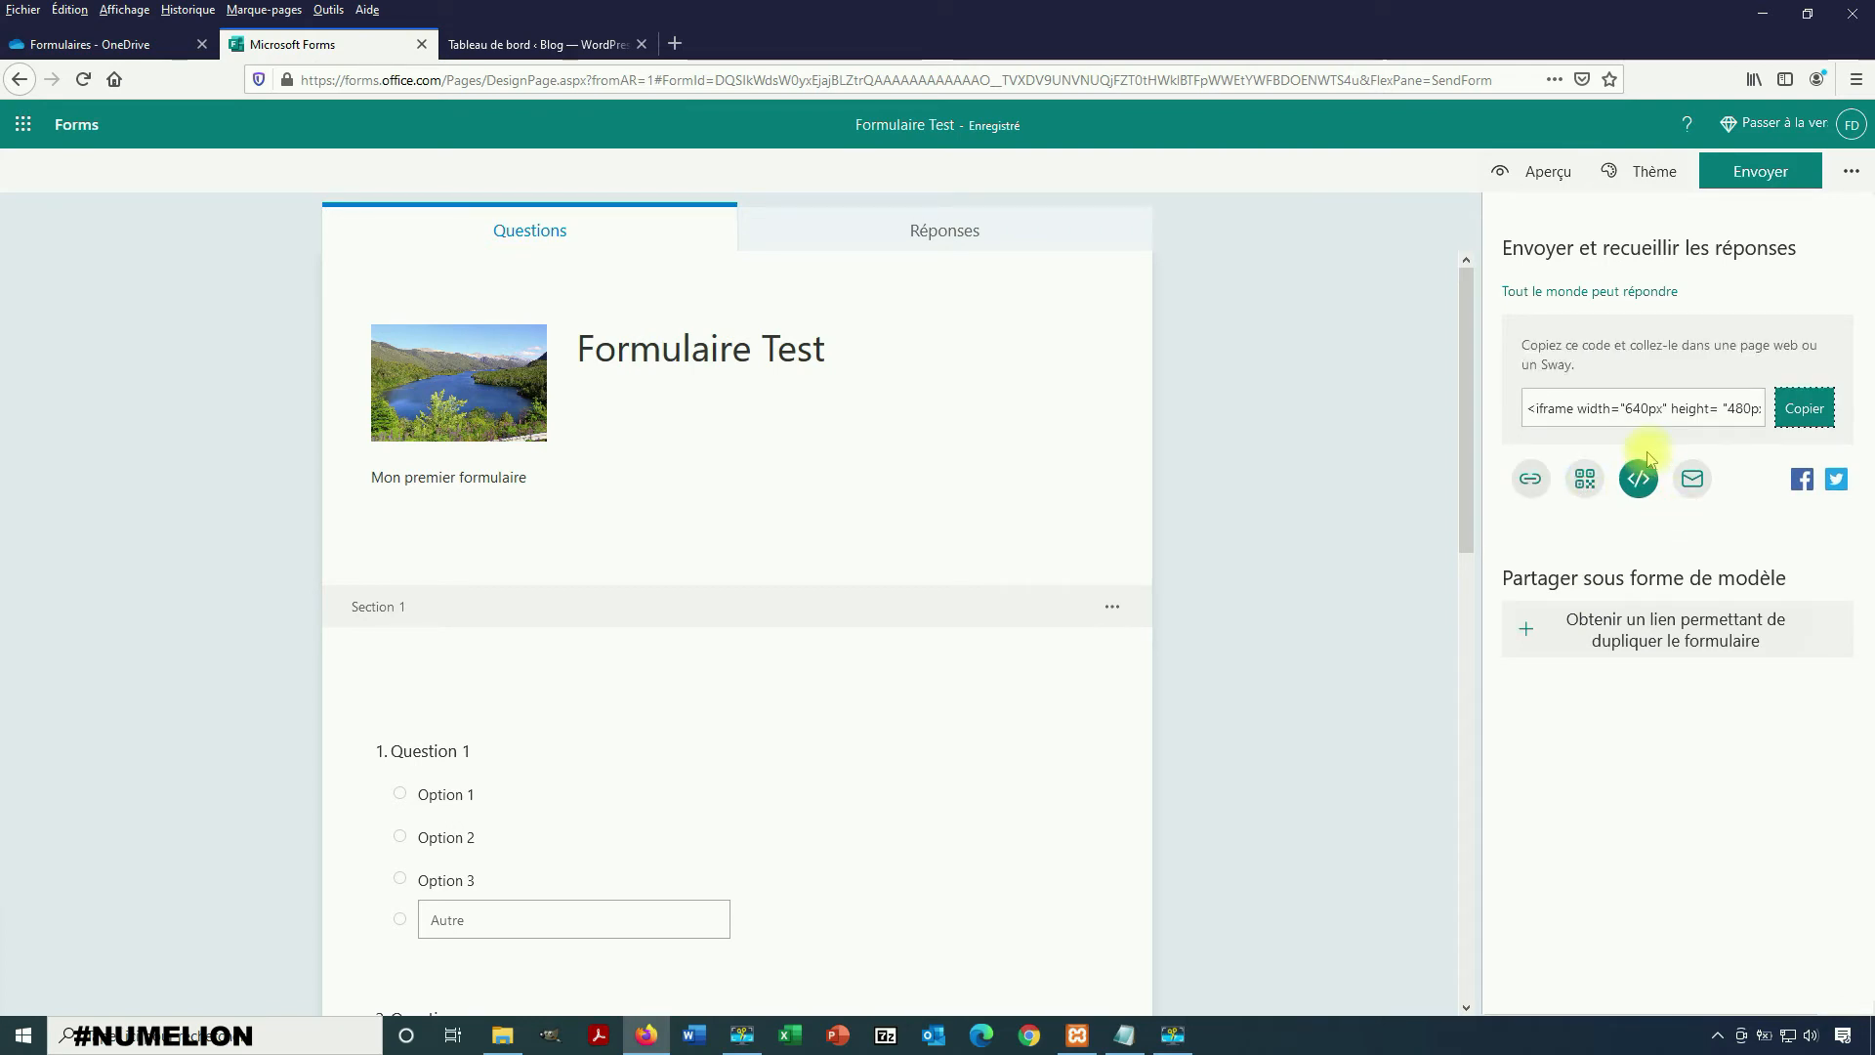
click(1613, 406)
right_click(1613, 407)
key(Escape)
click(1804, 426)
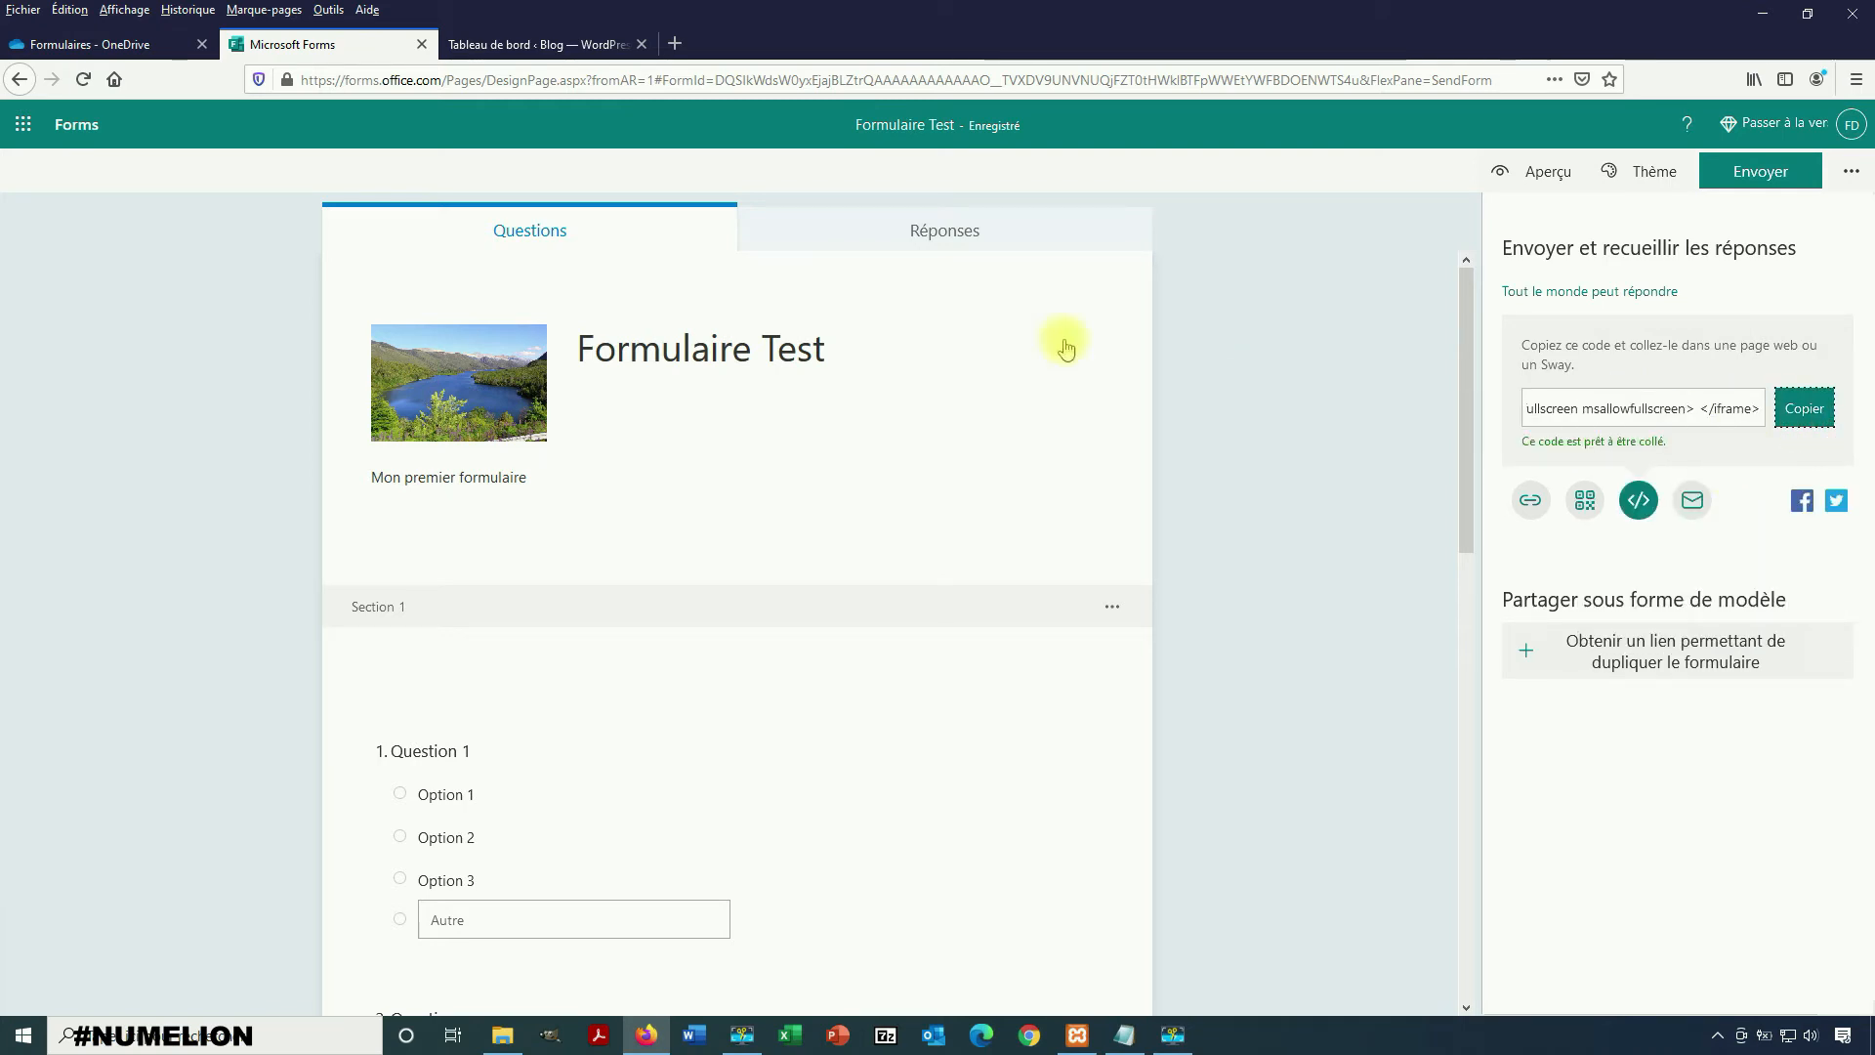
- Switch to the WordPress dashboard, create a new post, and paste the form's iframe code into its text (HTML) editor
click(547, 44)
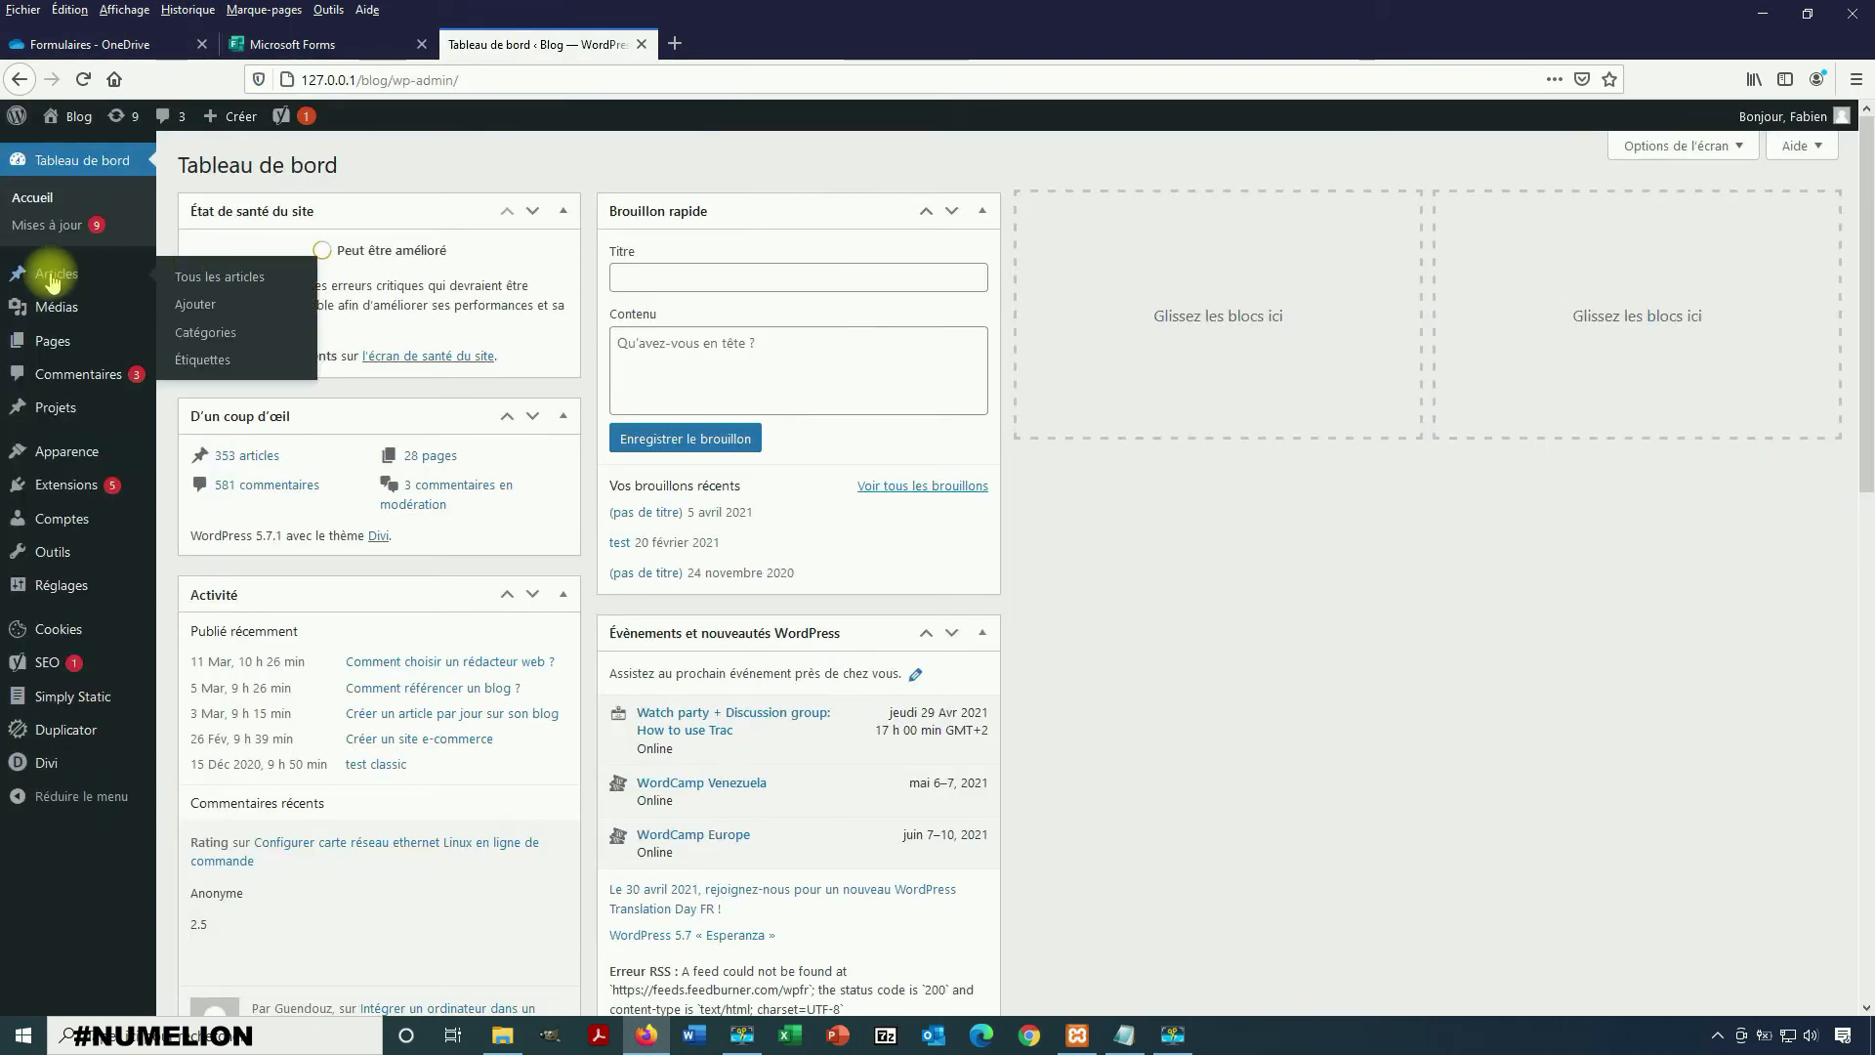
mouse_move(59, 274)
click(184, 311)
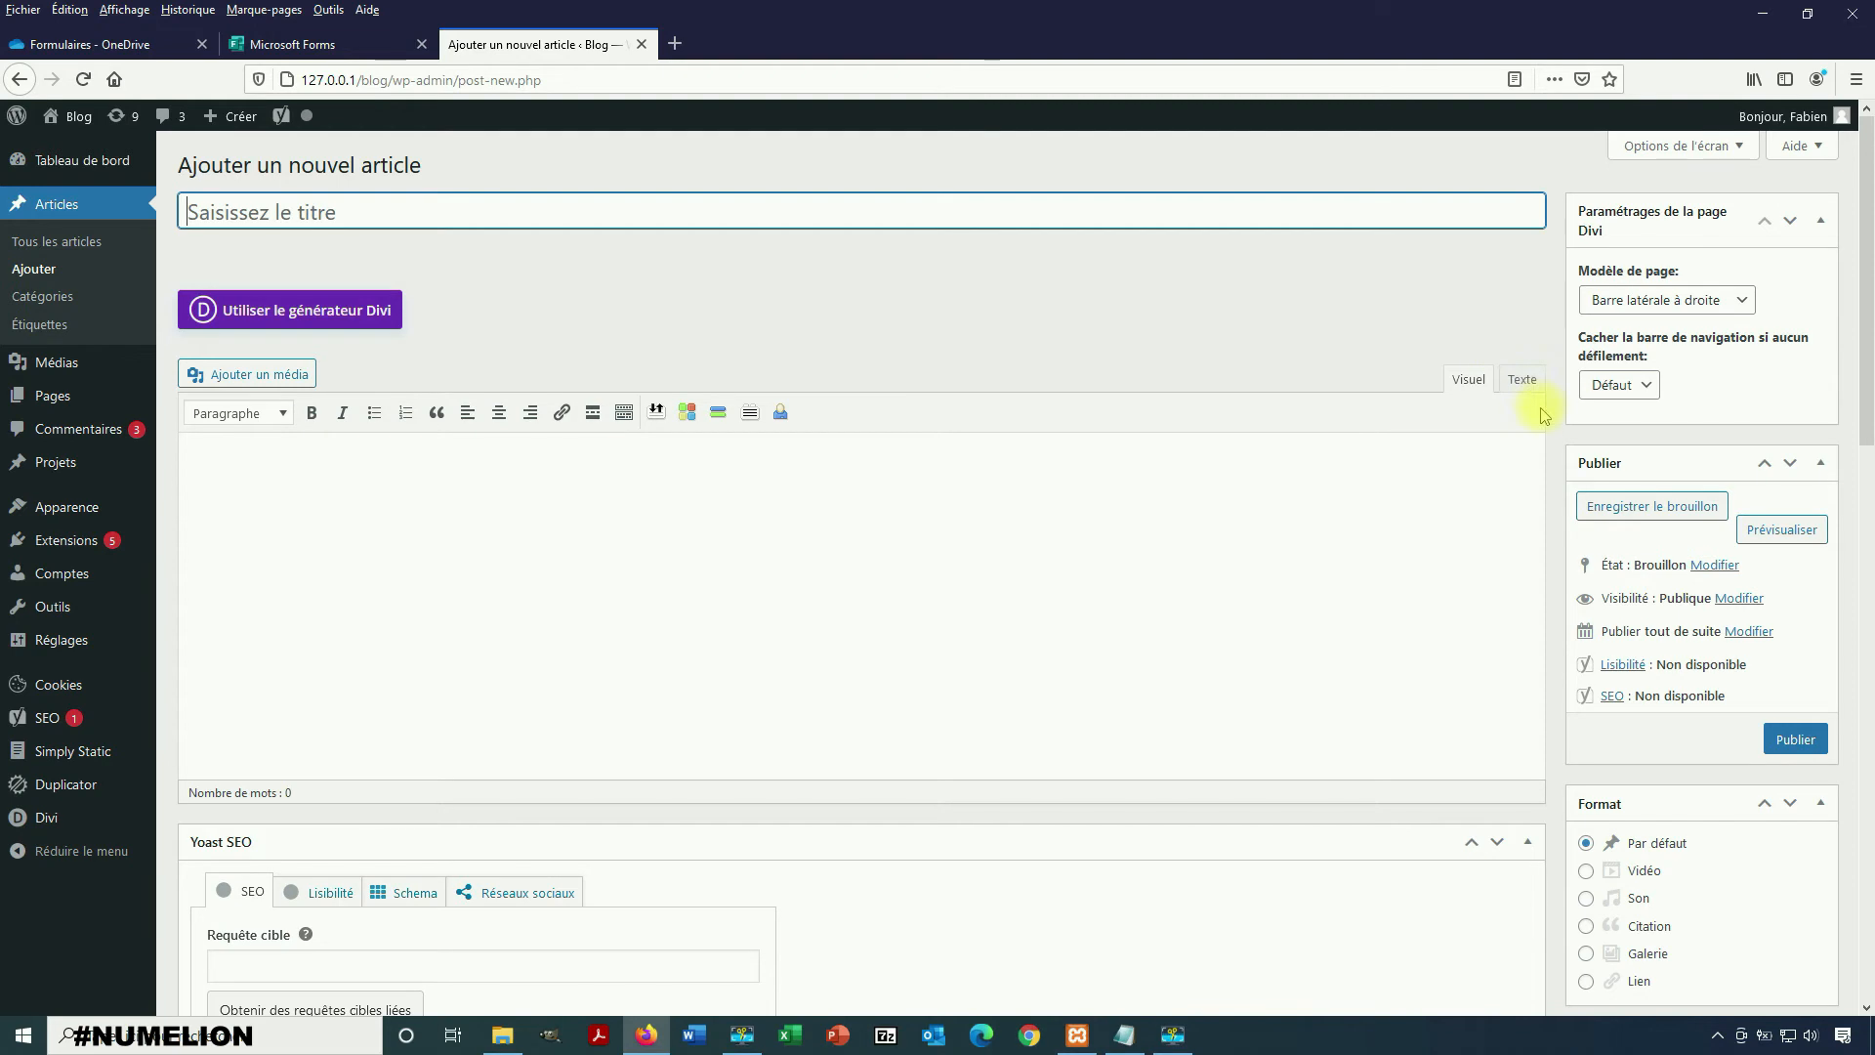
click(1528, 391)
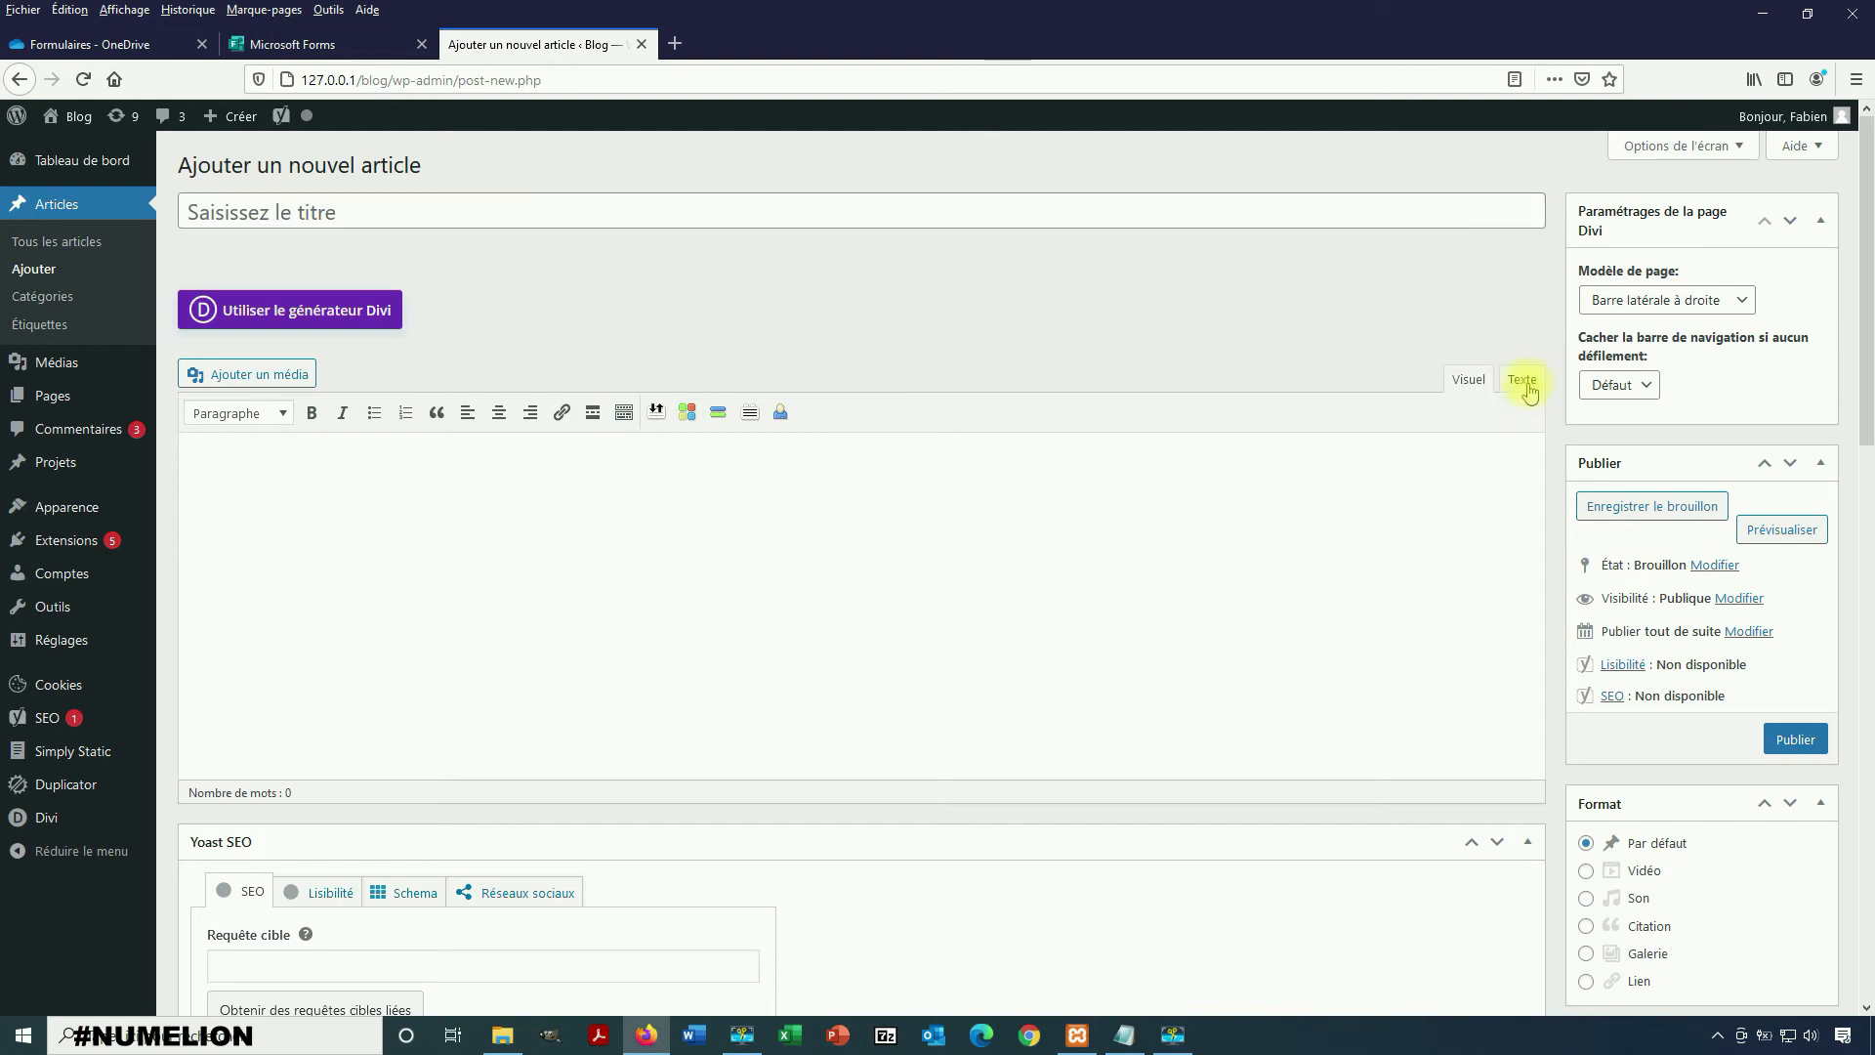
right_click(940, 538)
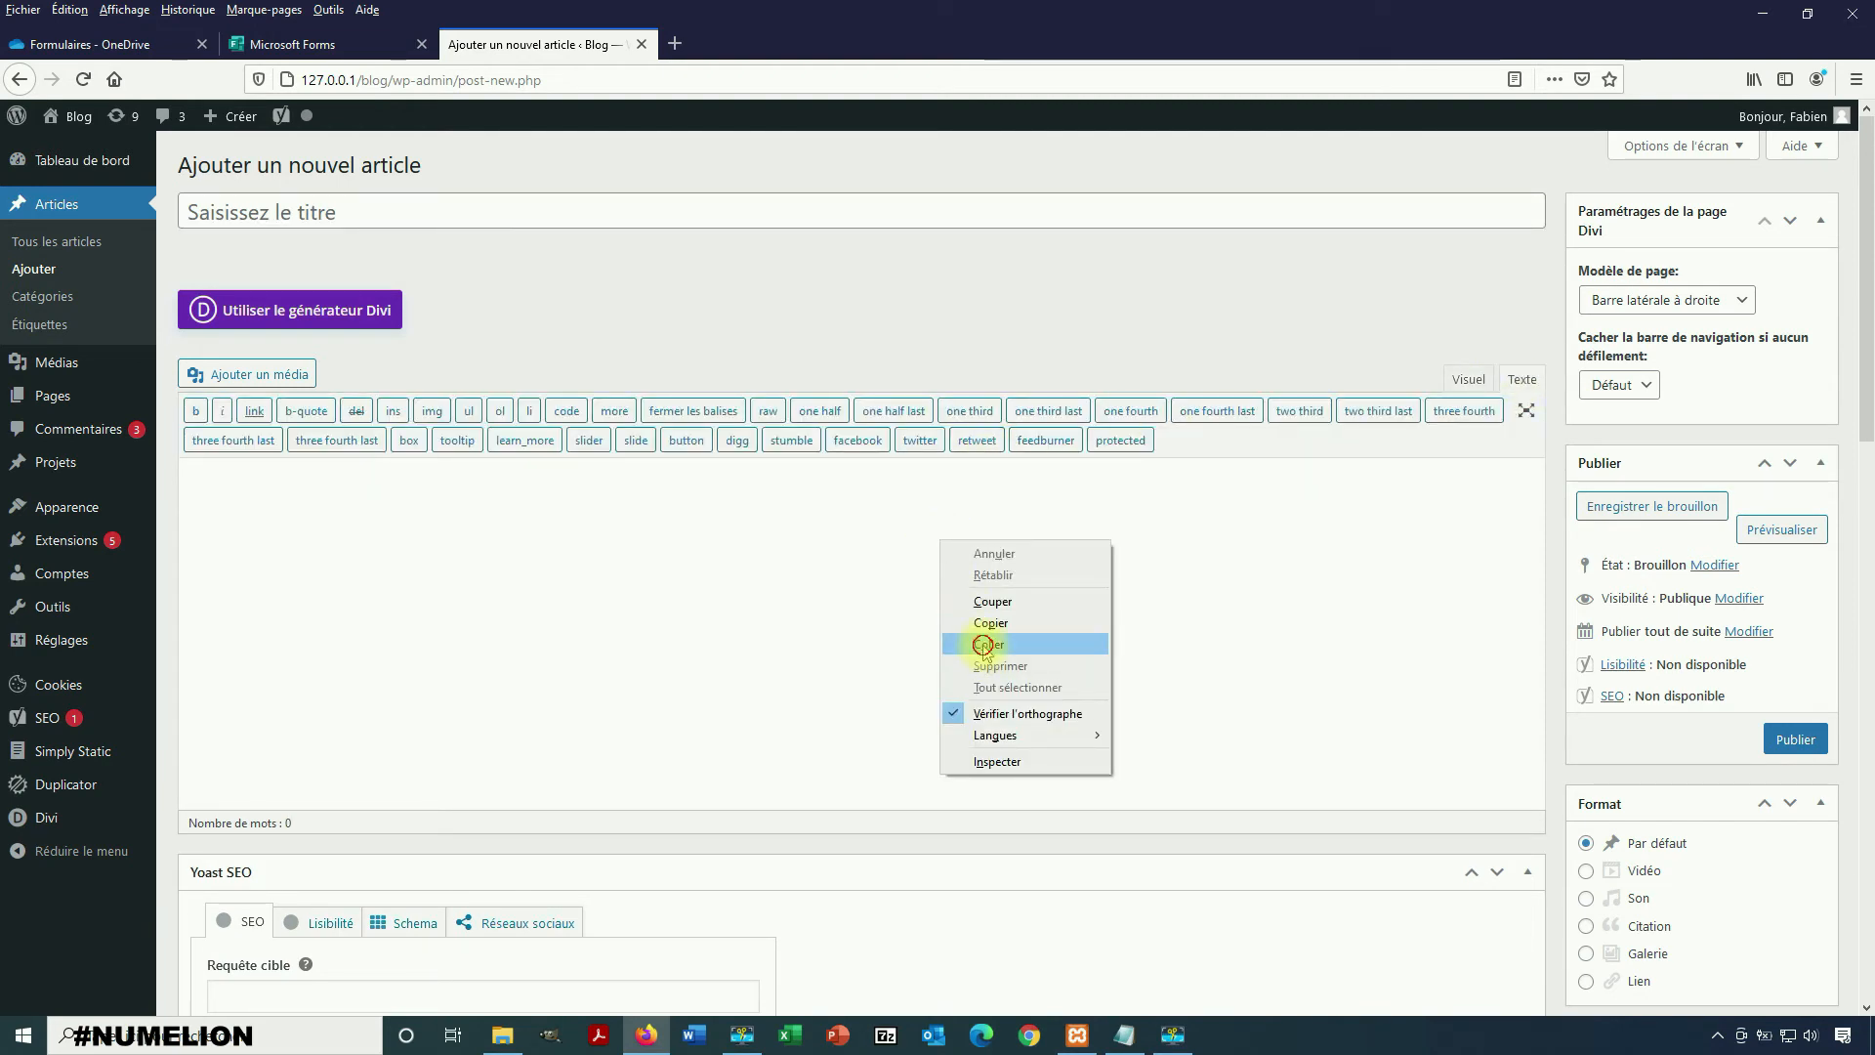
click(984, 645)
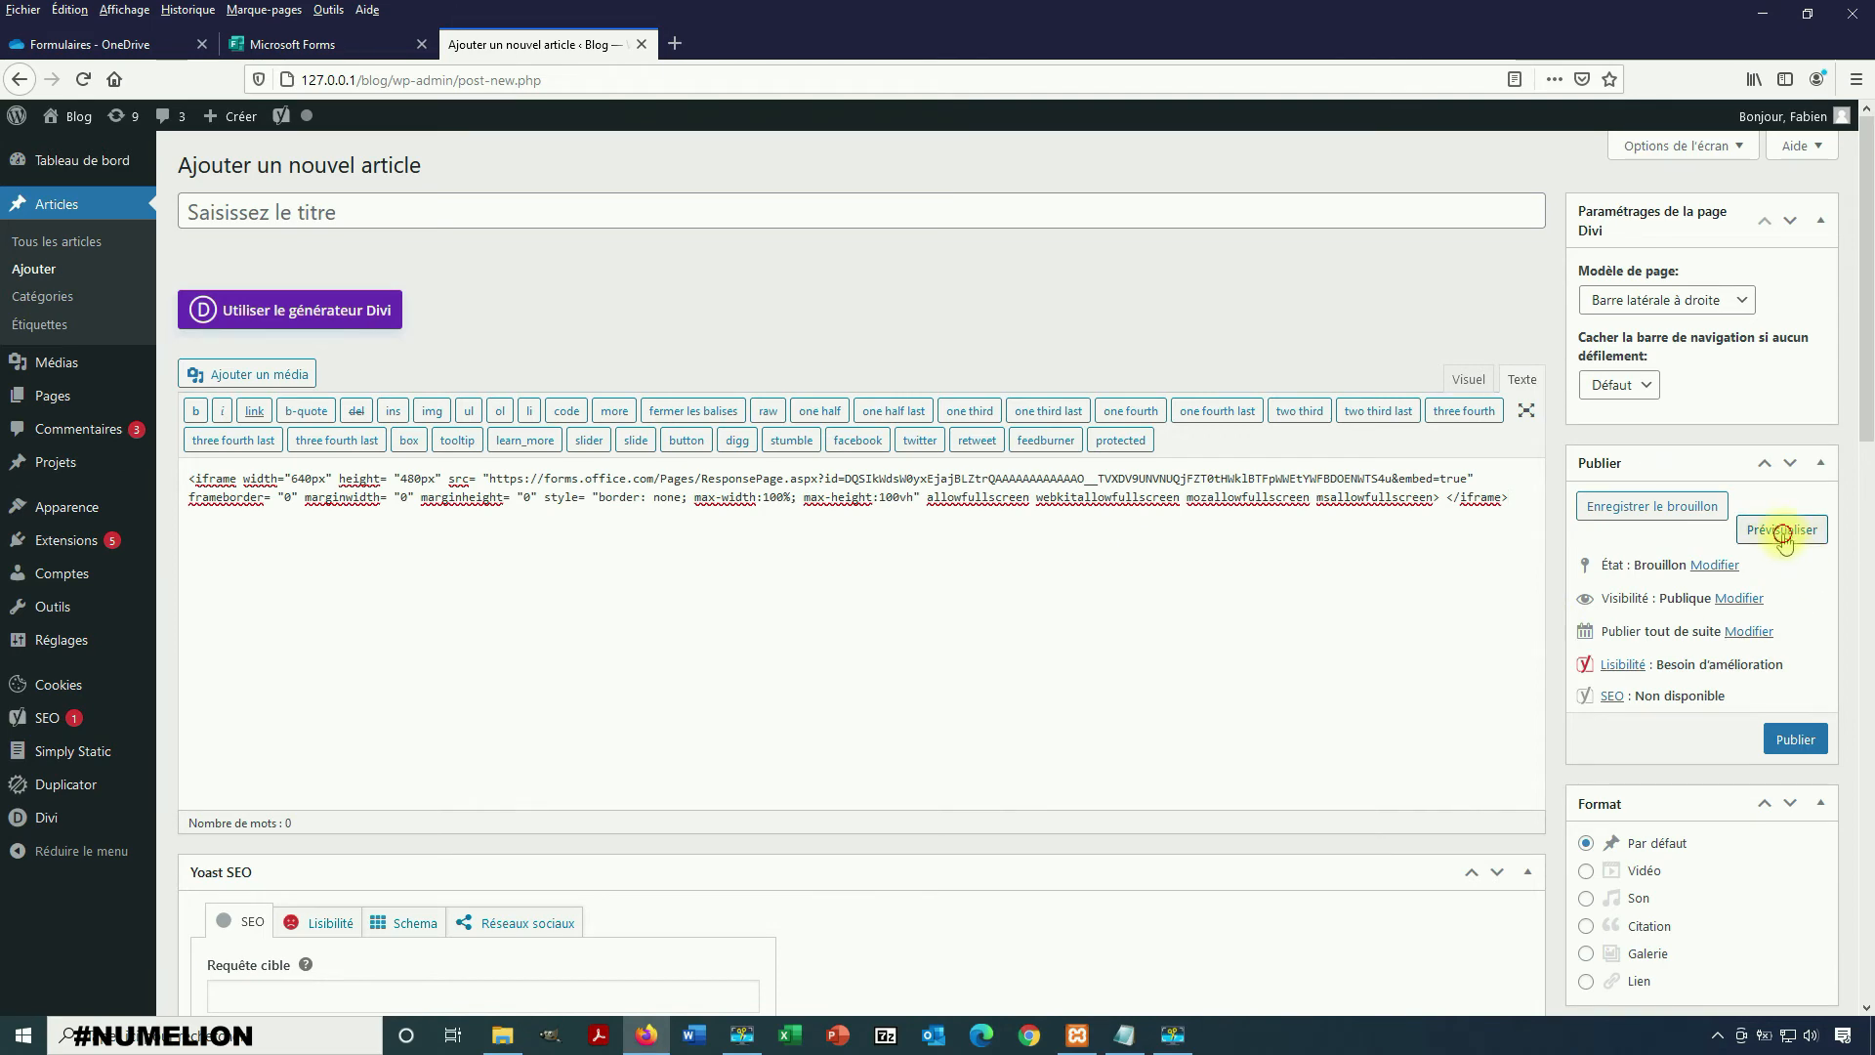
- Preview the WordPress post and look through the embedded form
click(1782, 530)
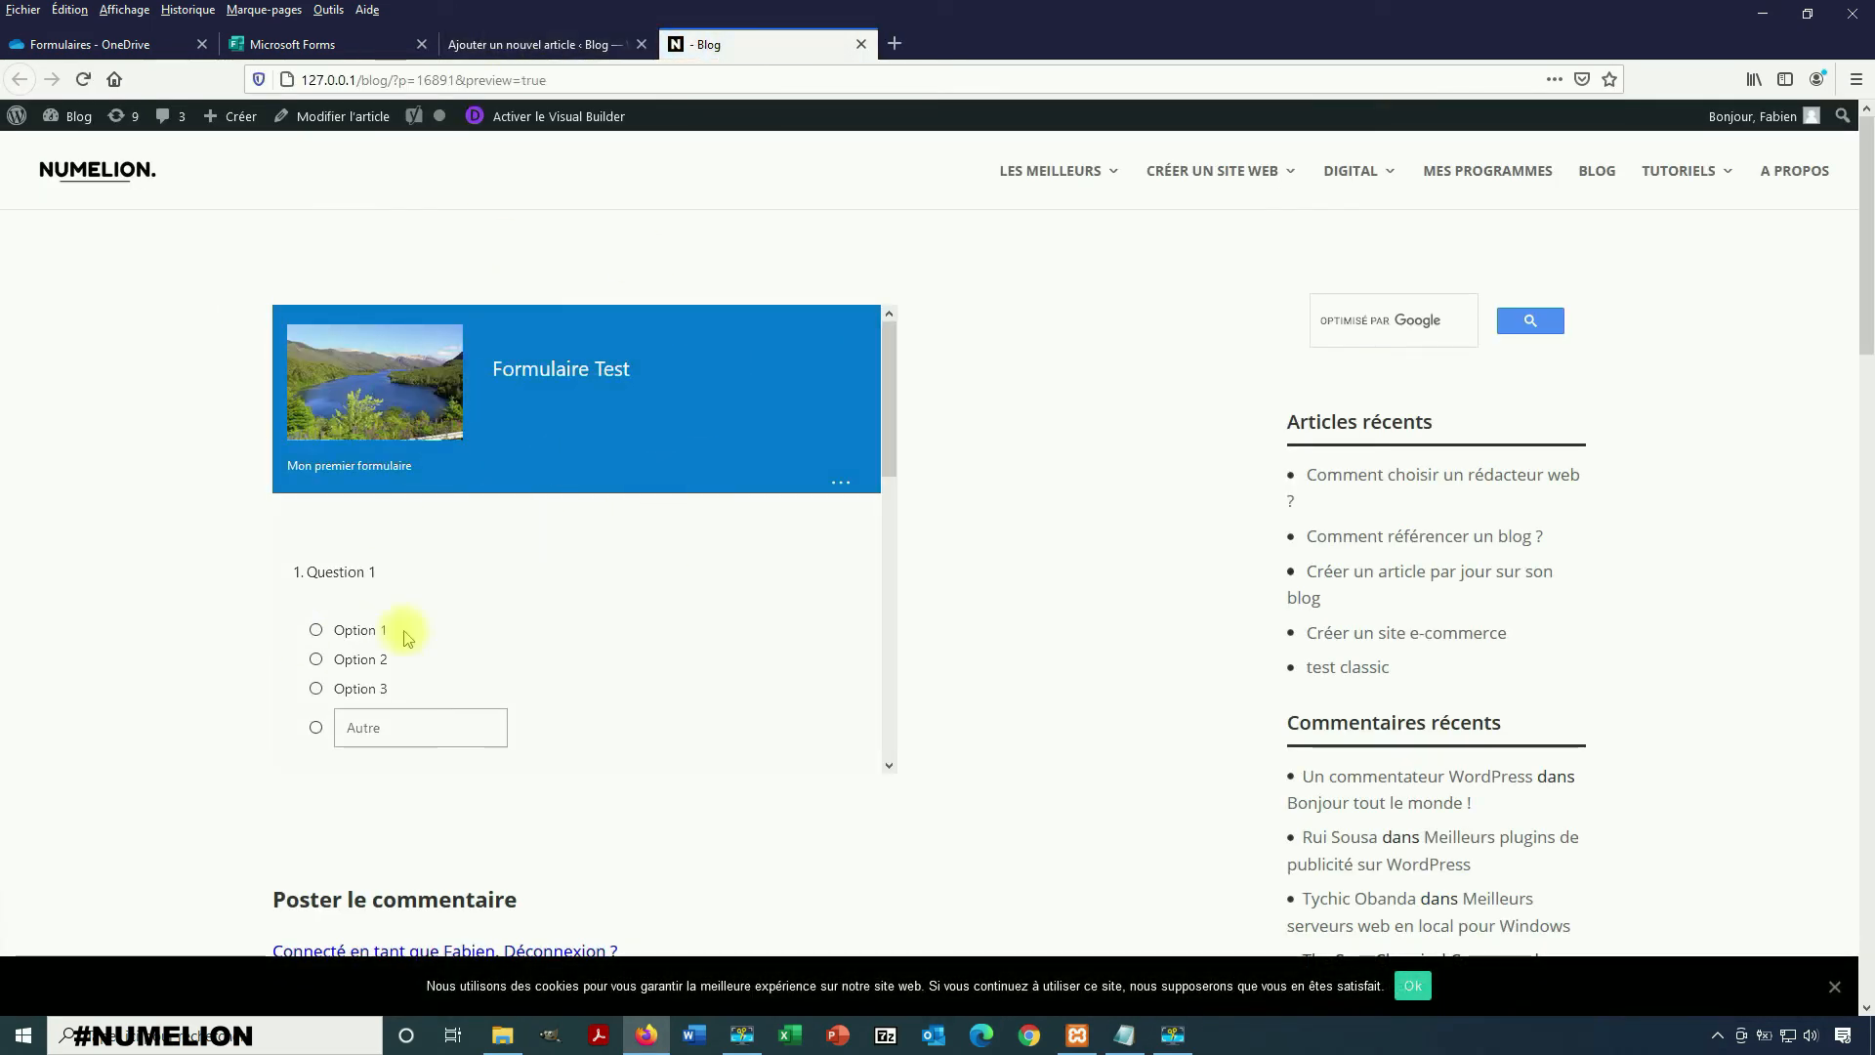
scroll(628, 498, down, 6)
scroll(630, 501, down, 2)
scroll(625, 498, up, 8)
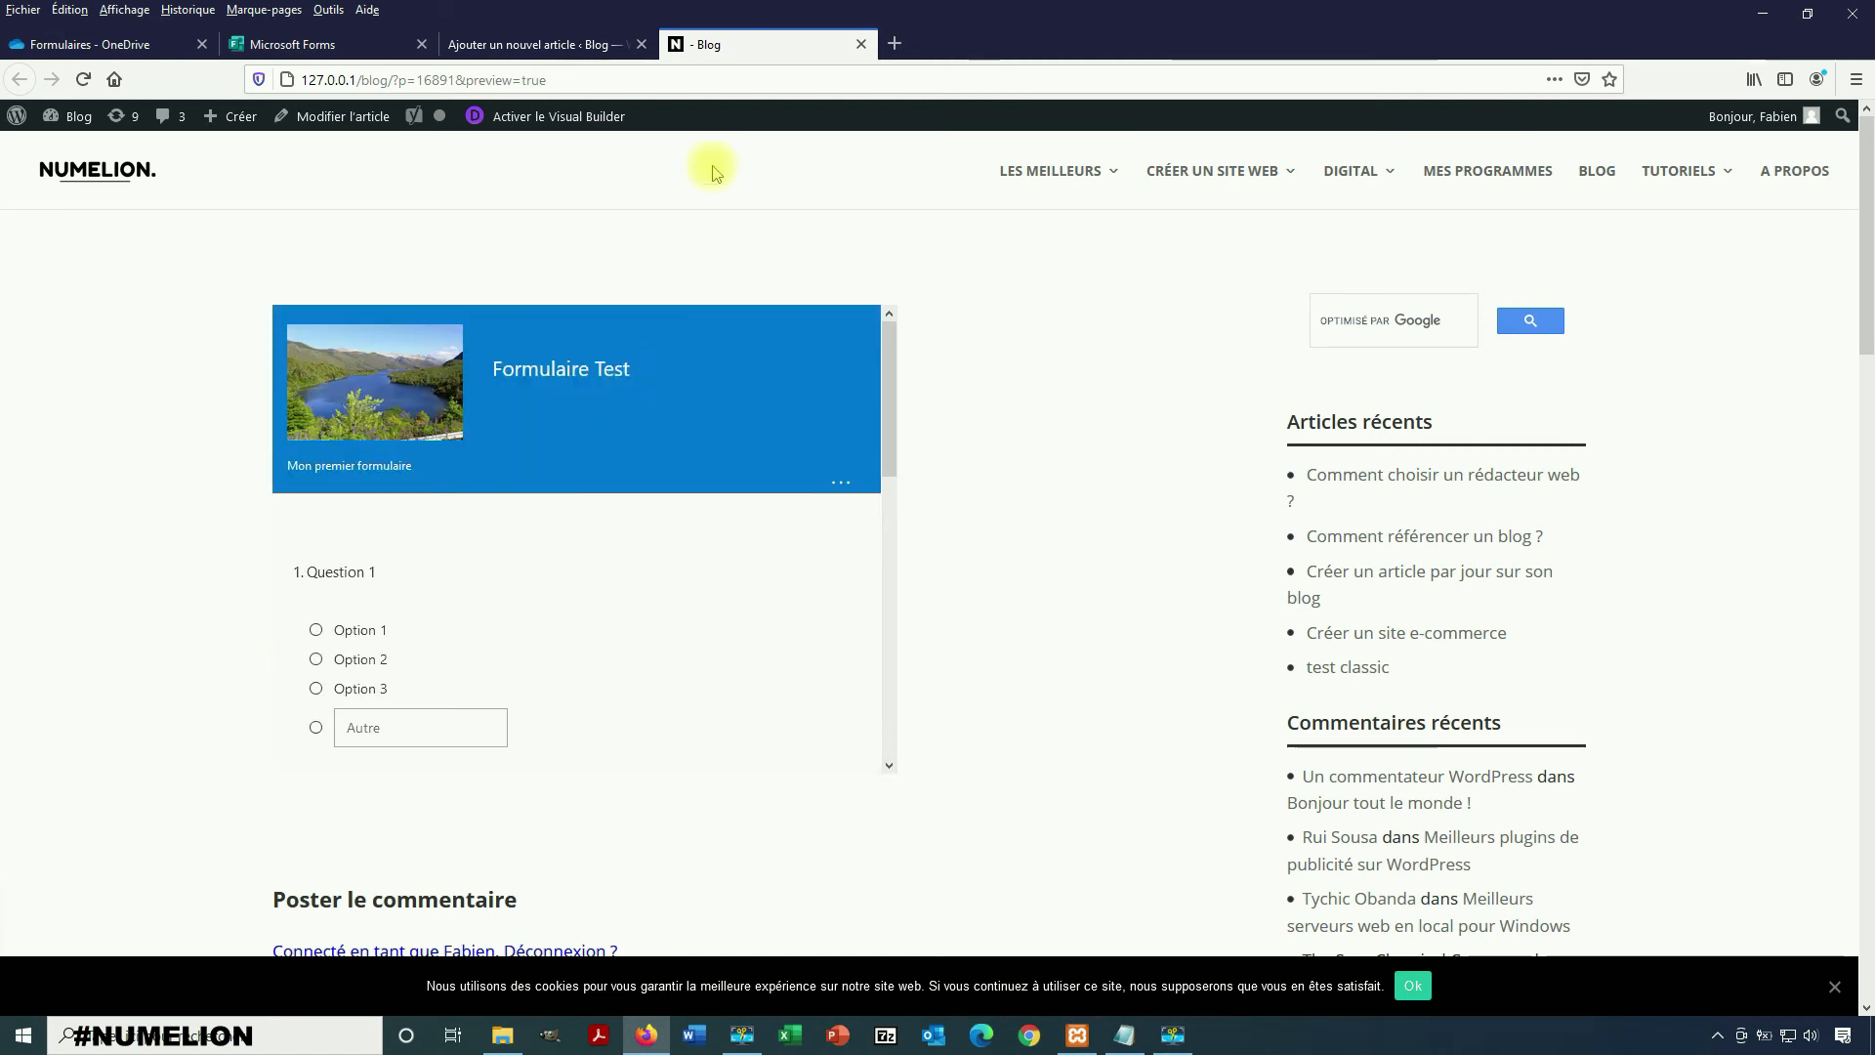
- Set the iframe's width to 740px in the post's code, increase its height, and preview the post again
click(542, 44)
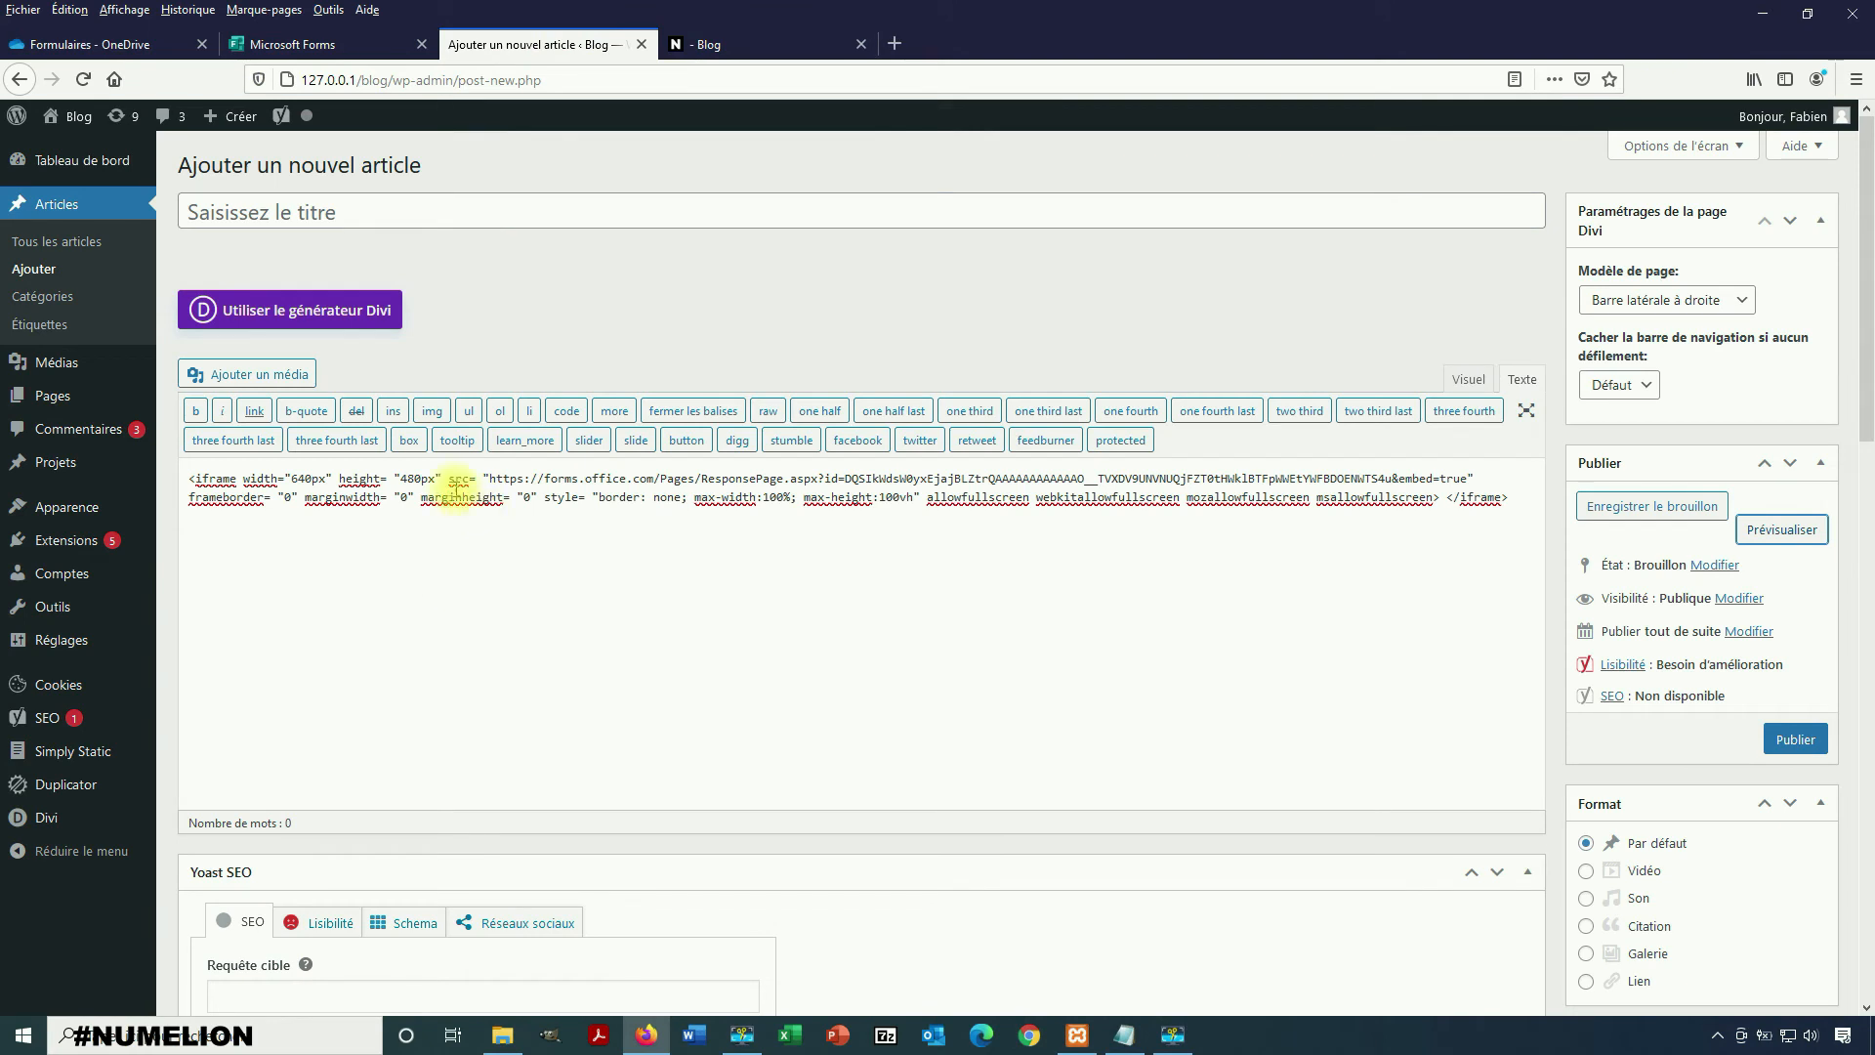
double_click(298, 477)
text(640px)
double_click(311, 478)
text(740px)
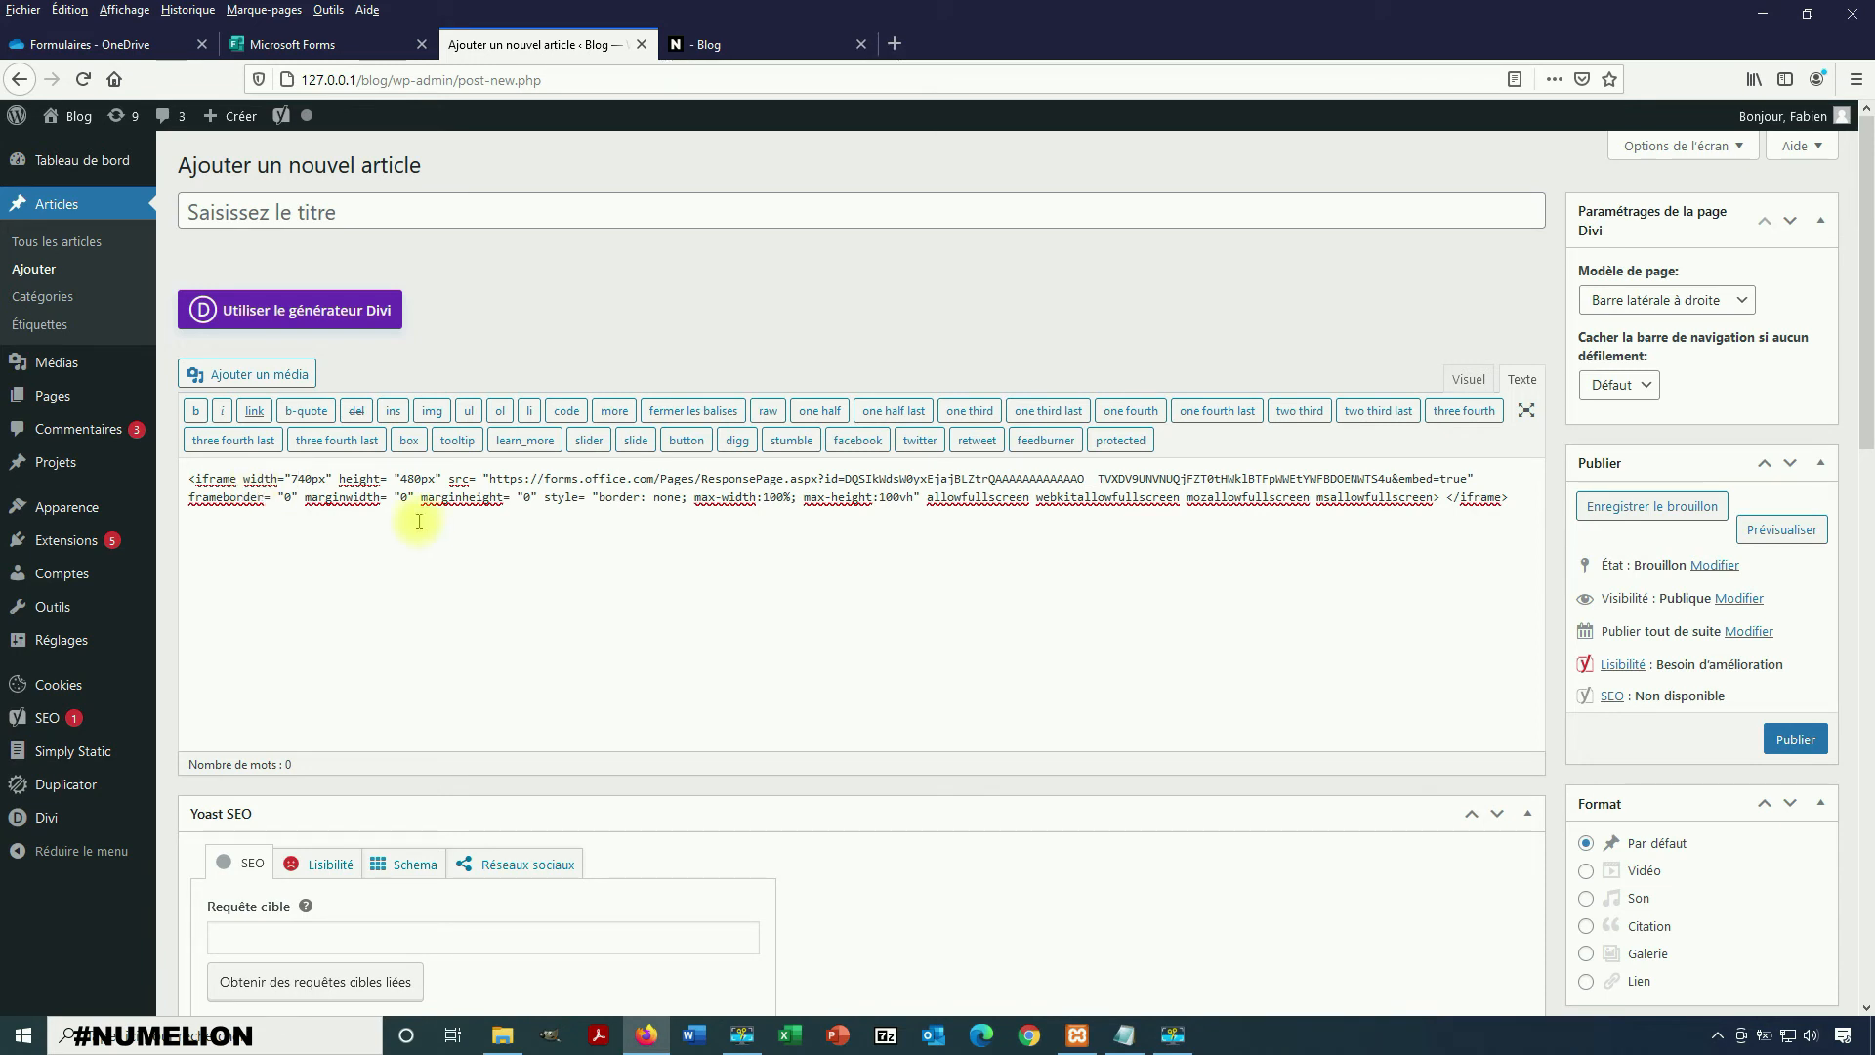
click(411, 479)
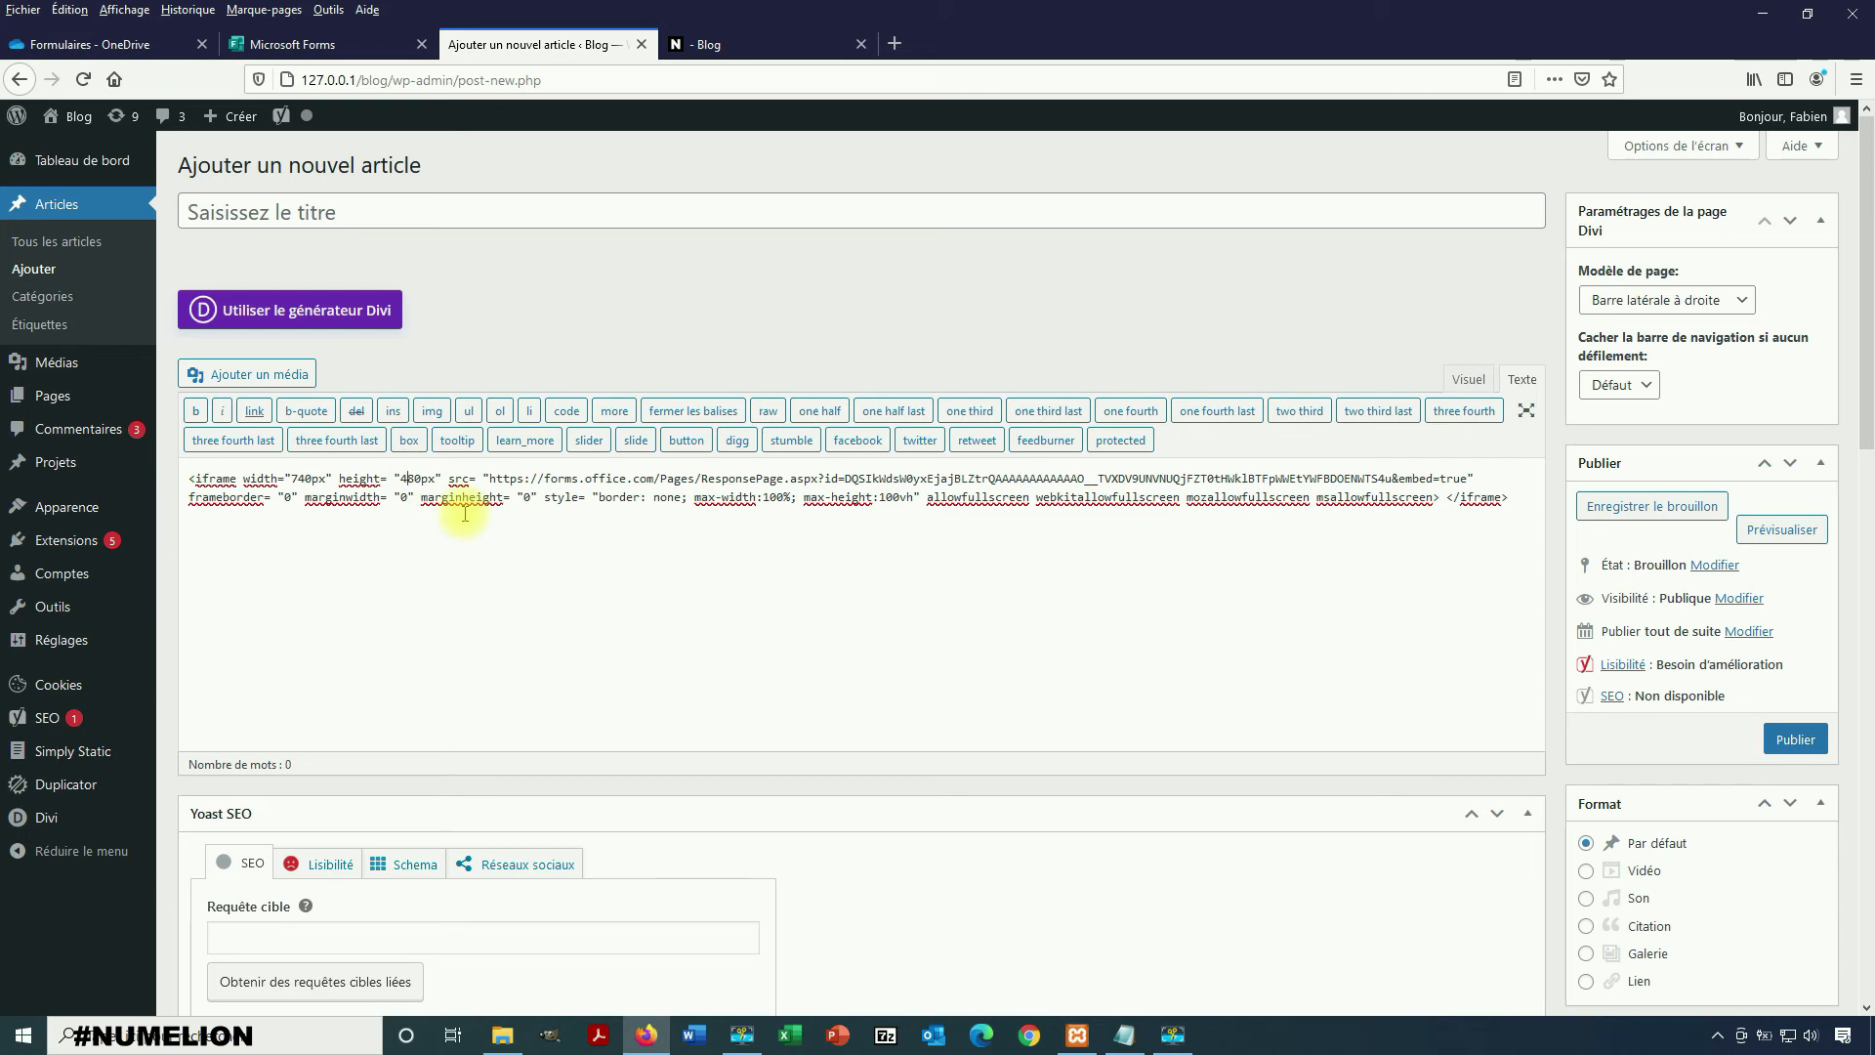
key(BackSpace)
text(7)
click(1782, 527)
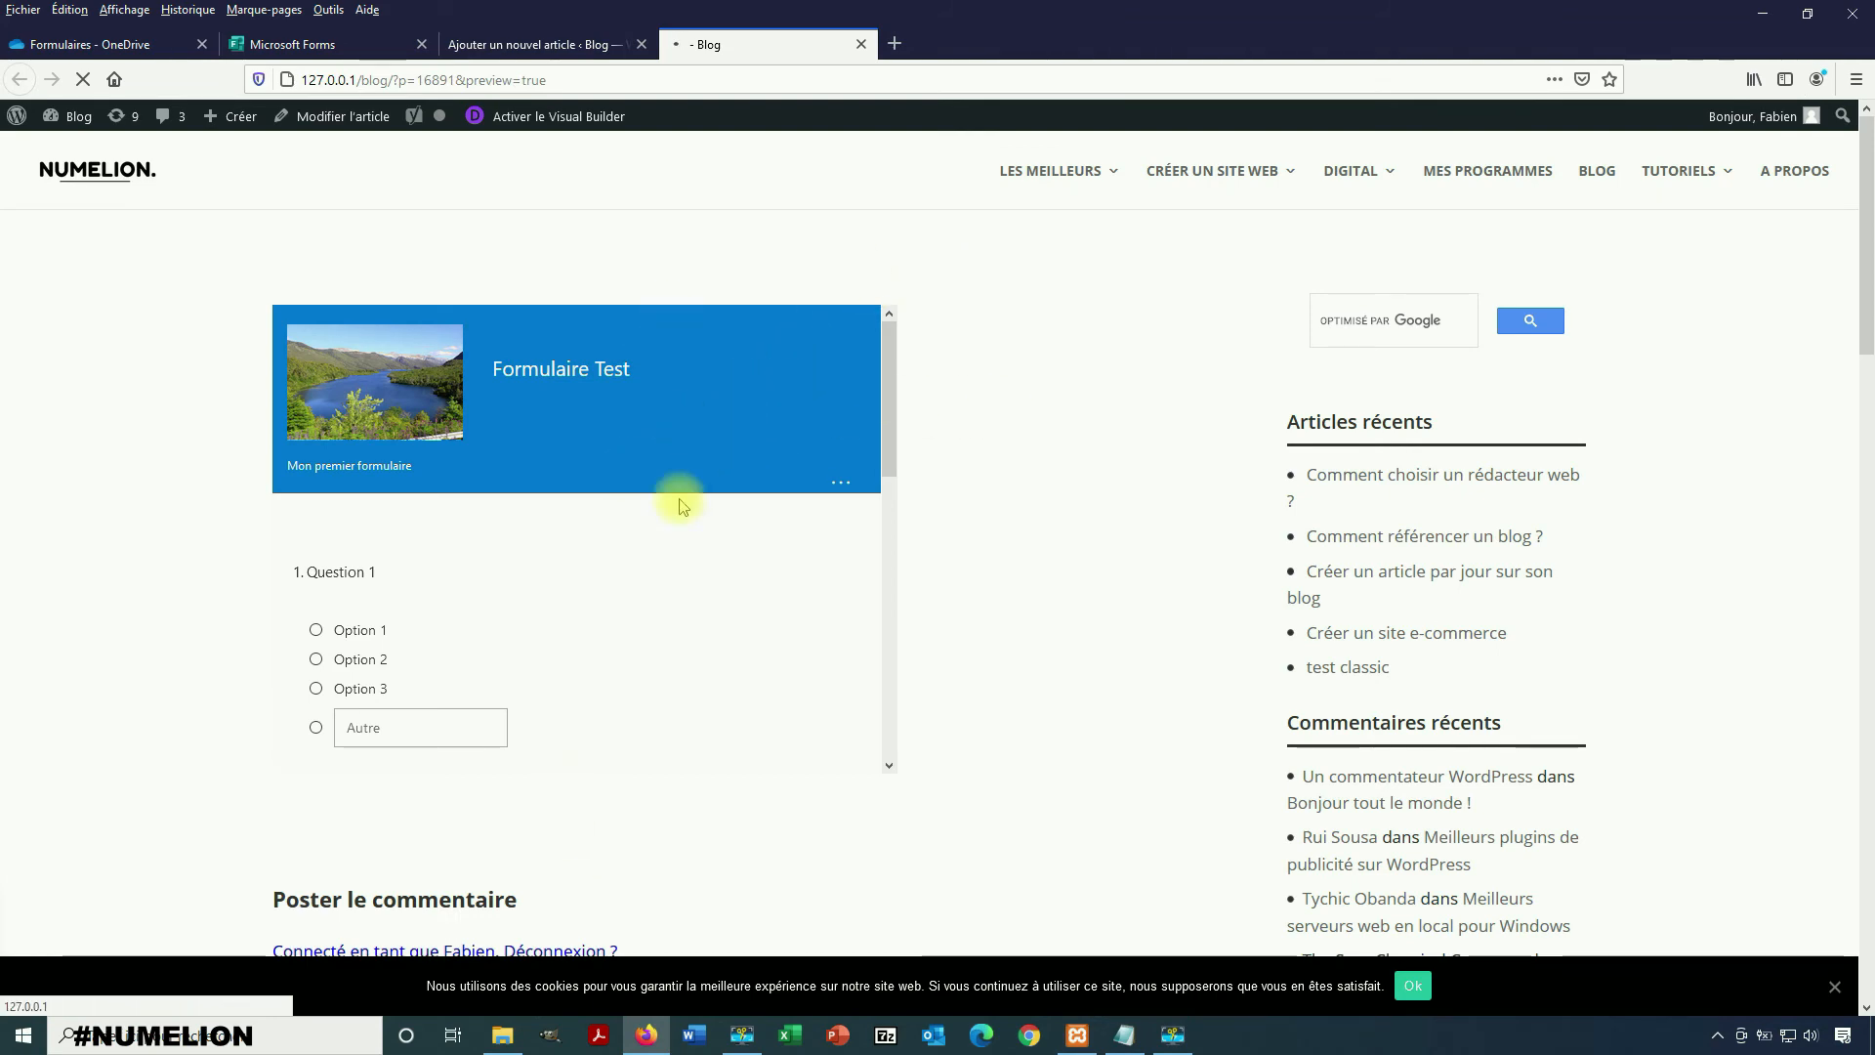
- Examine the resized embedded form in the post preview, from its header down to the end of the first page
scroll(1096, 515, down, 5)
scroll(1096, 515, up, 5)
scroll(921, 498, up, 8)
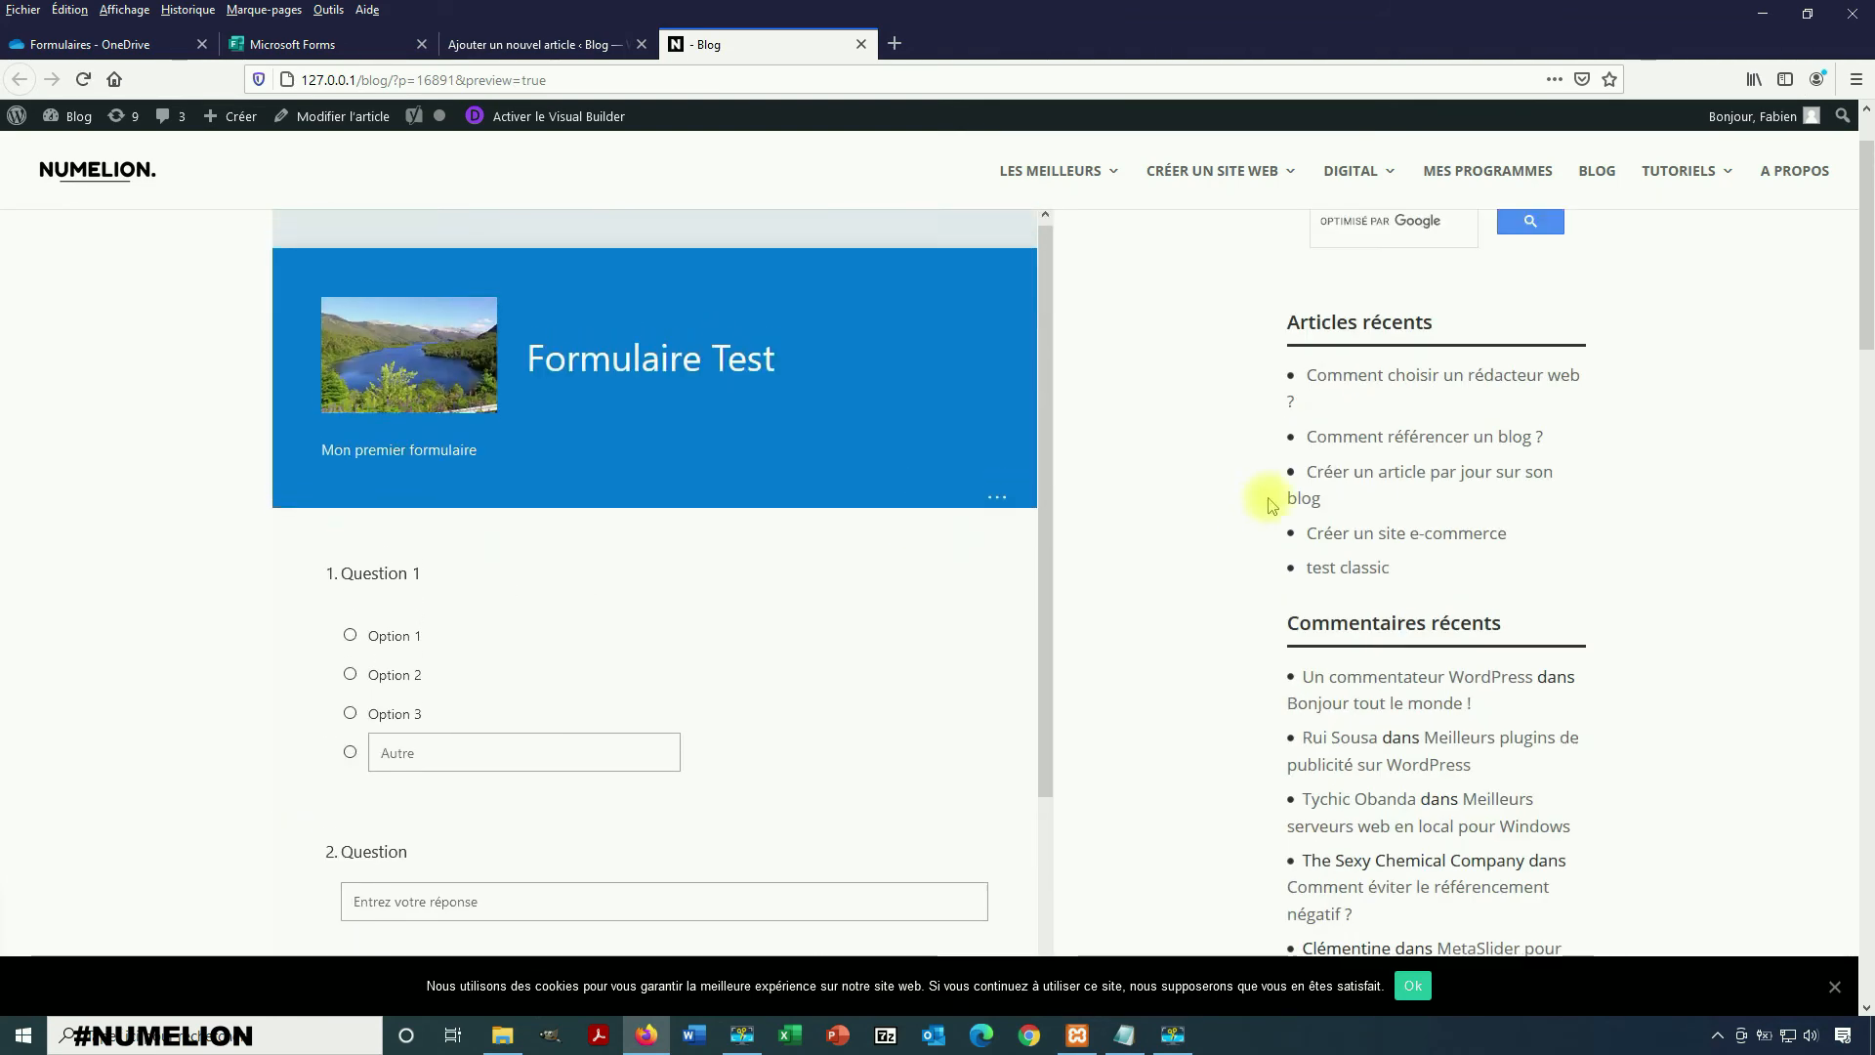
scroll(1260, 498, down, 6)
scroll(1235, 507, down, 2)
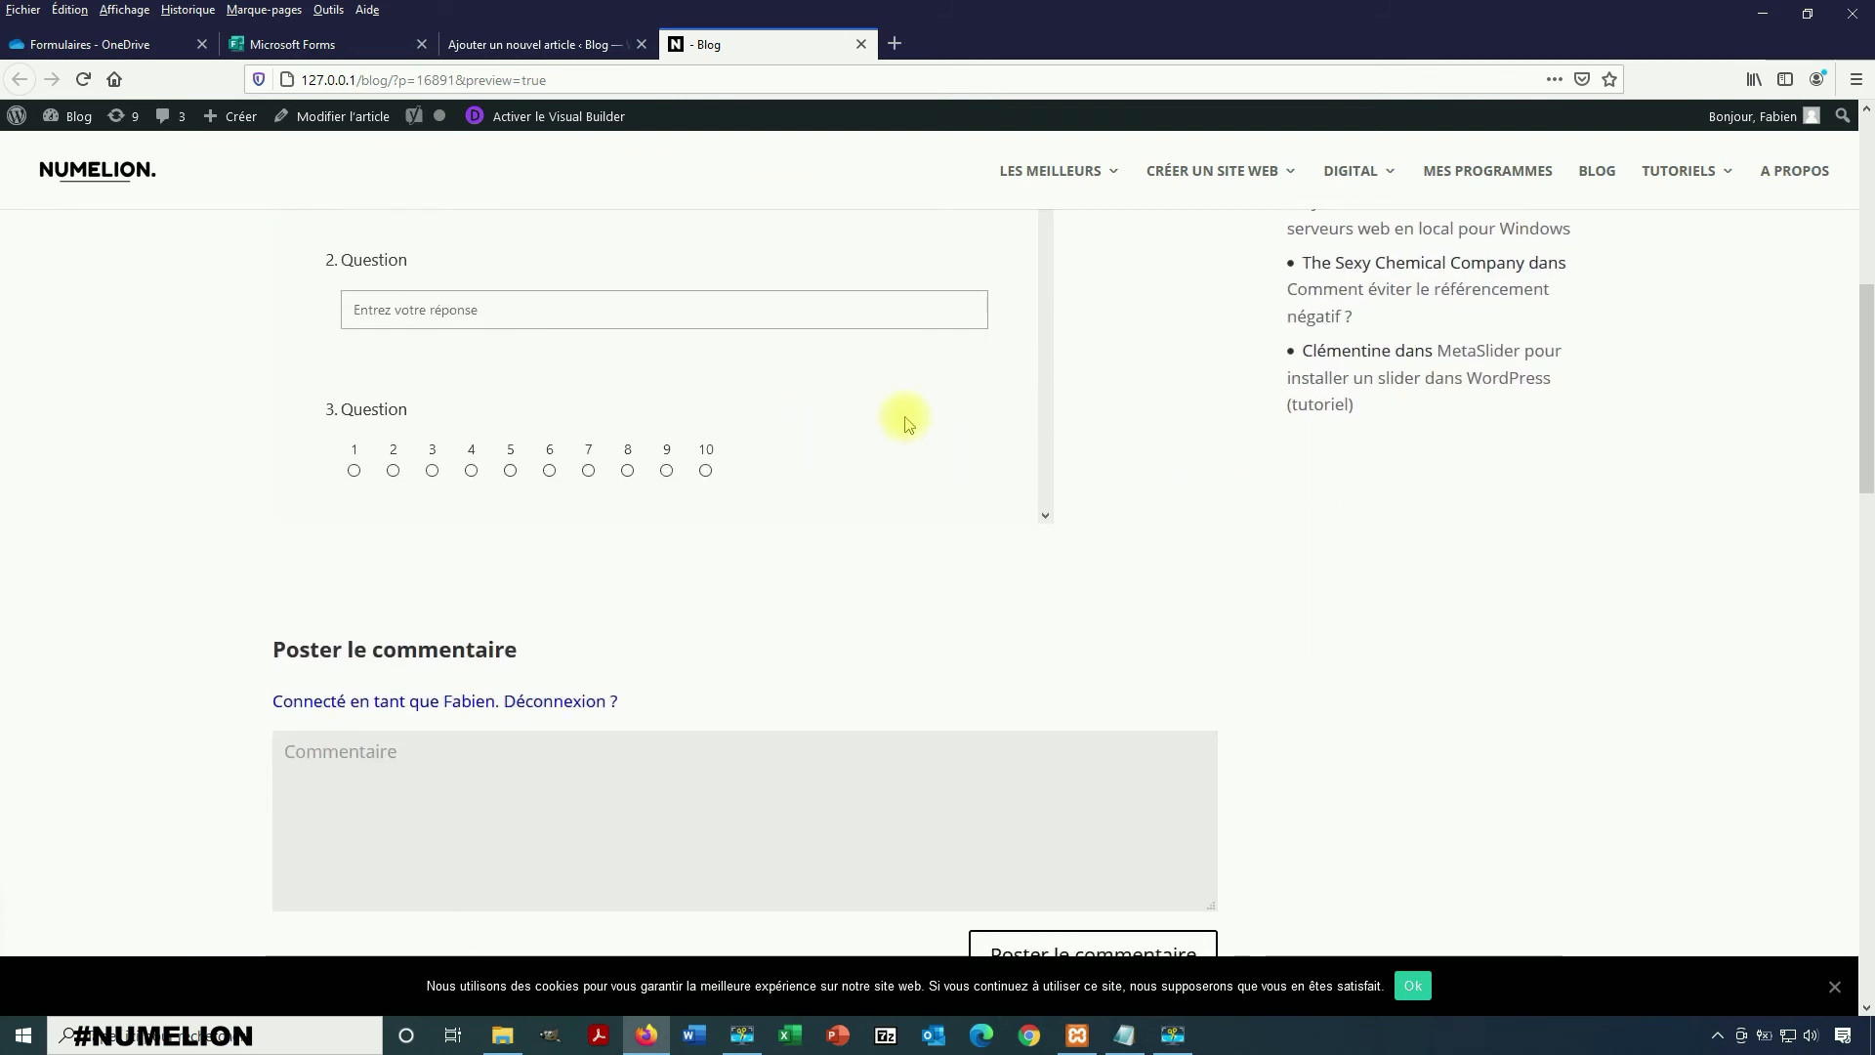
scroll(901, 419, down, 5)
scroll(1010, 507, up, 10)
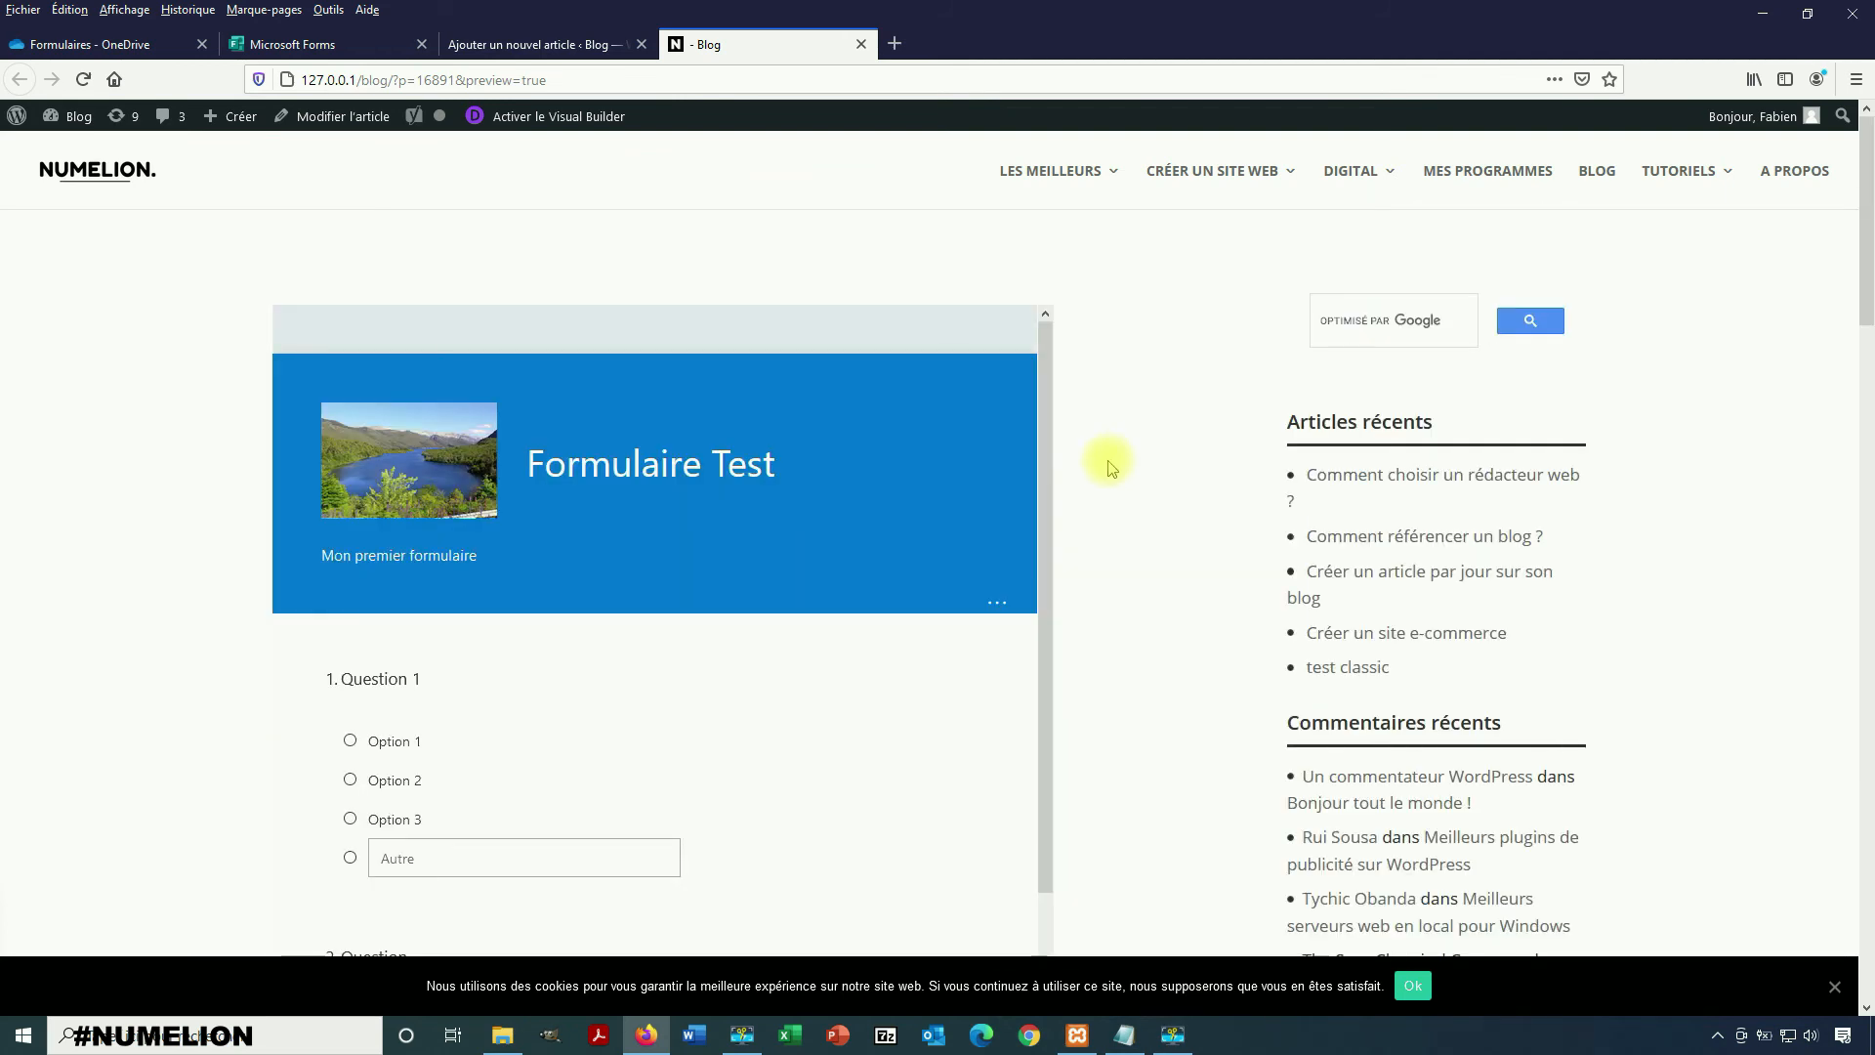
scroll(1094, 486, down, 5)
scroll(924, 496, down, 6)
scroll(918, 493, up, 5)
scroll(907, 489, down, 5)
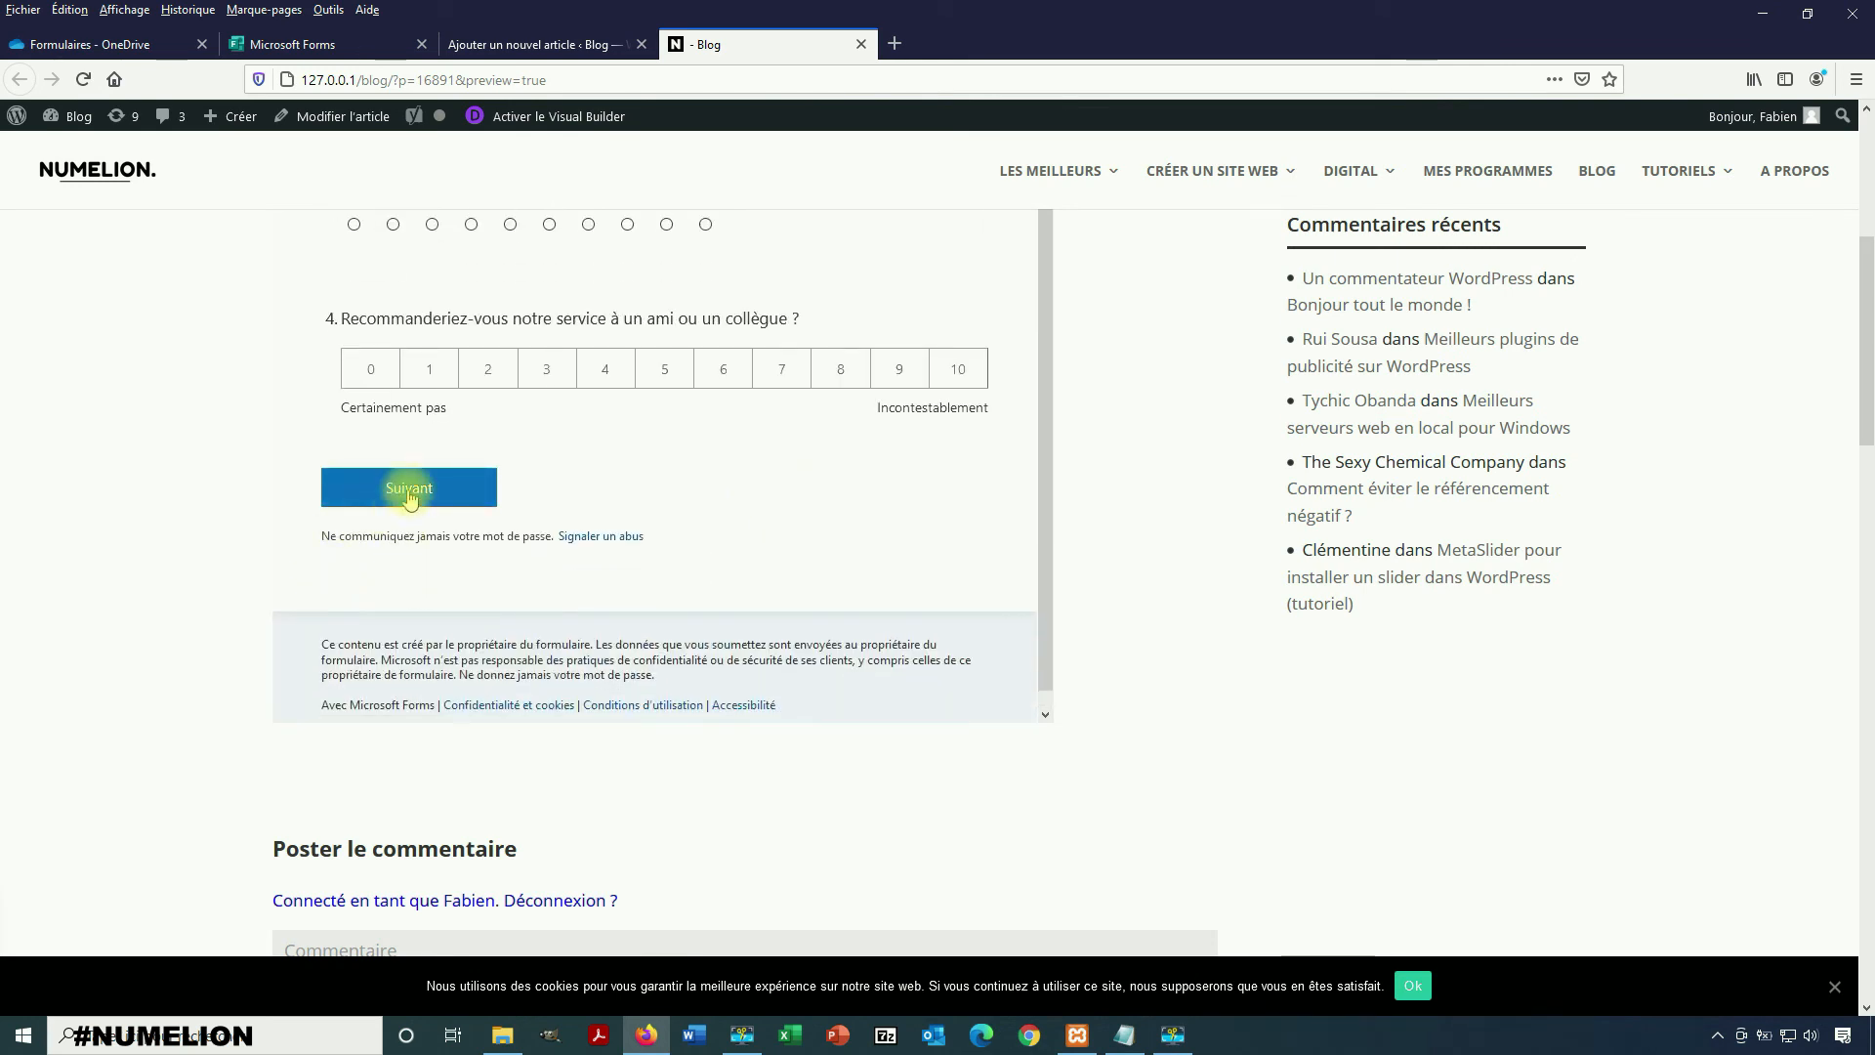
- Answer the embedded form's first page with Option 1, "test", a rating of 10 and a recommendation score of 10, and continue to the second page
scroll(678, 577, up, 10)
scroll(524, 494, down, 3)
click(376, 454)
scroll(419, 473, down, 2)
click(419, 488)
text(test)
click(705, 645)
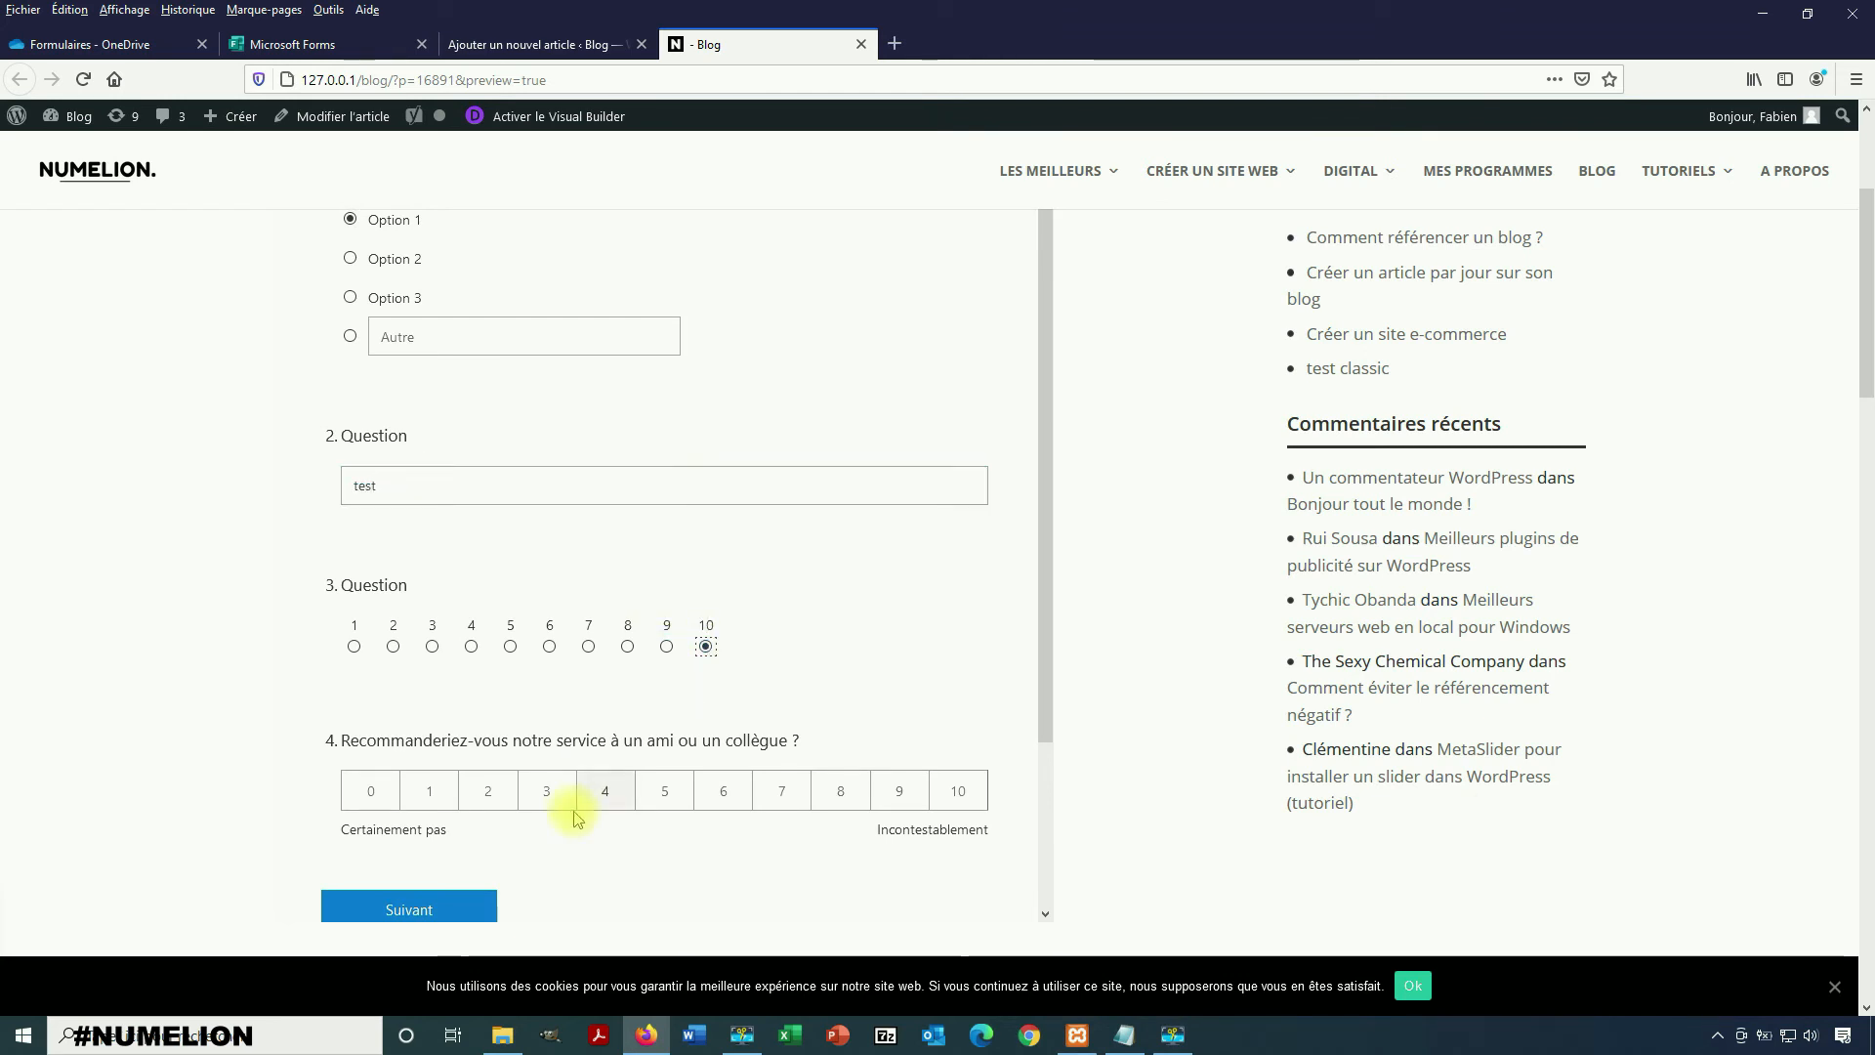
click(952, 791)
scroll(469, 703, down, 3)
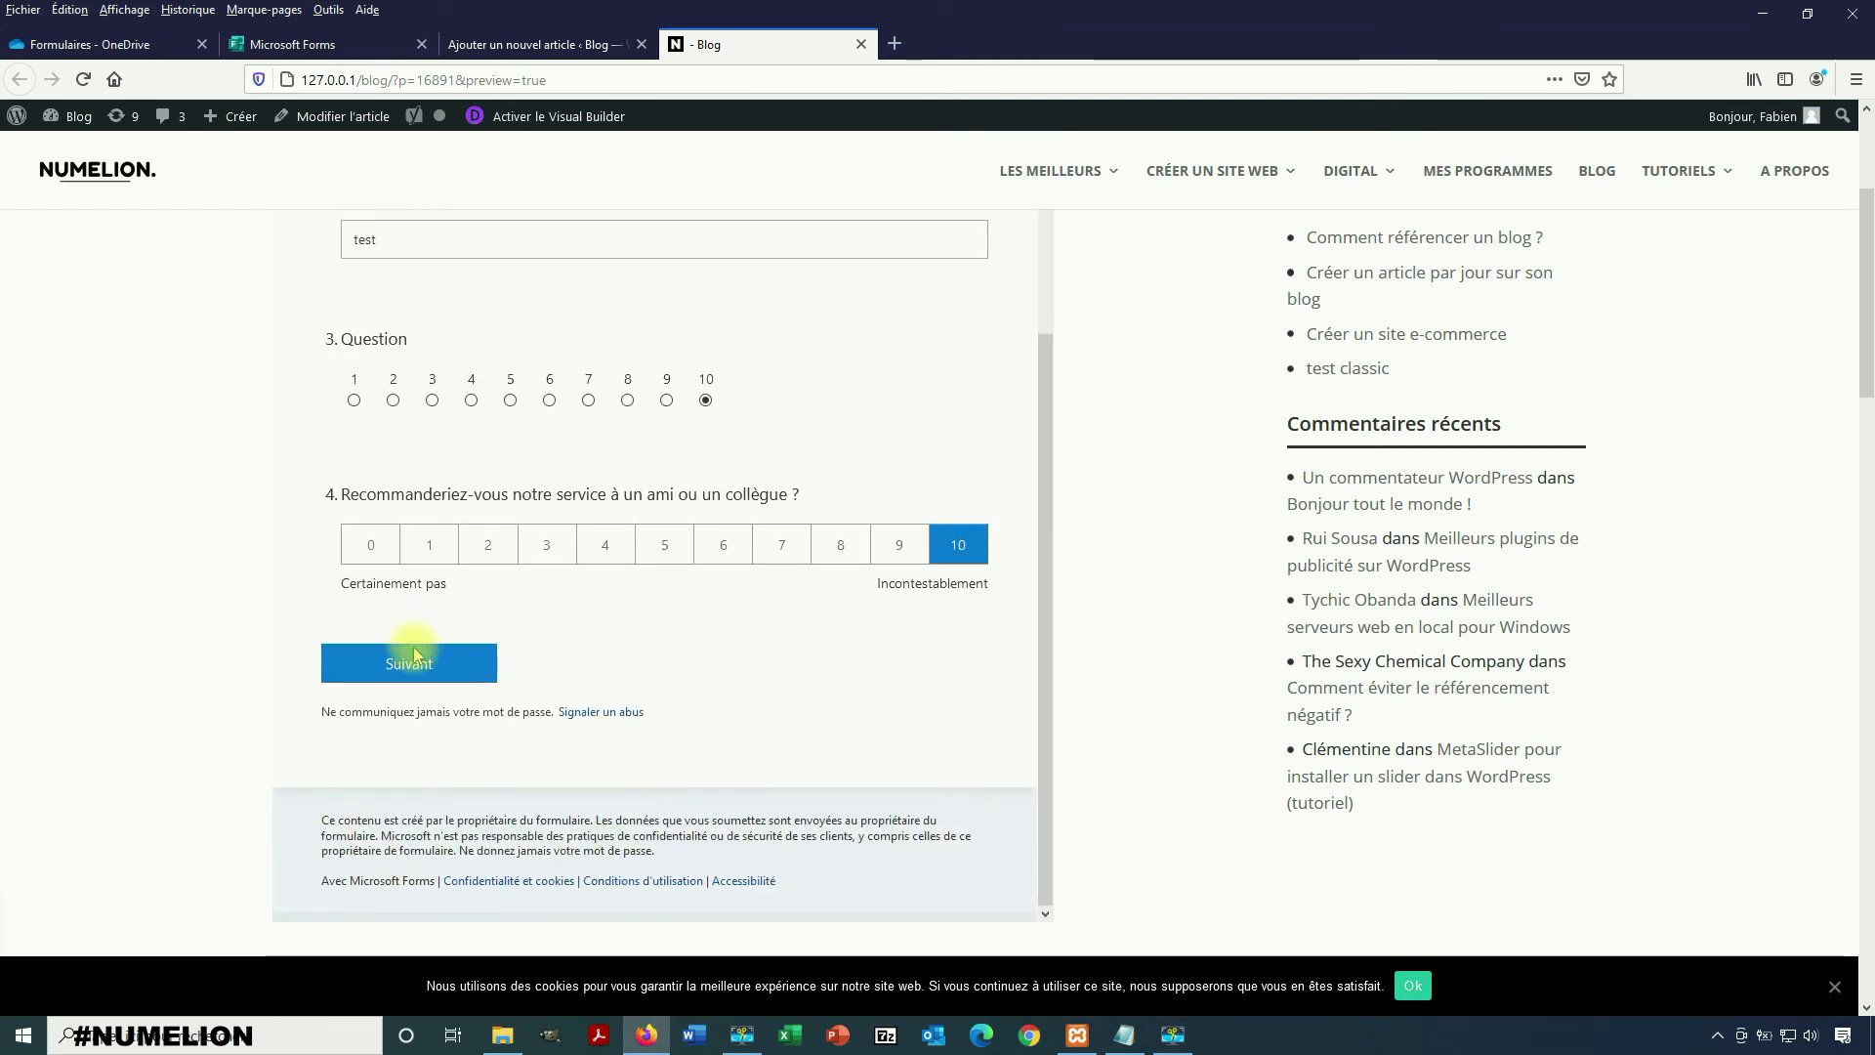
click(412, 660)
- Answer the second page with the date 06/04/2021 and Option 1, and submit the response
click(436, 527)
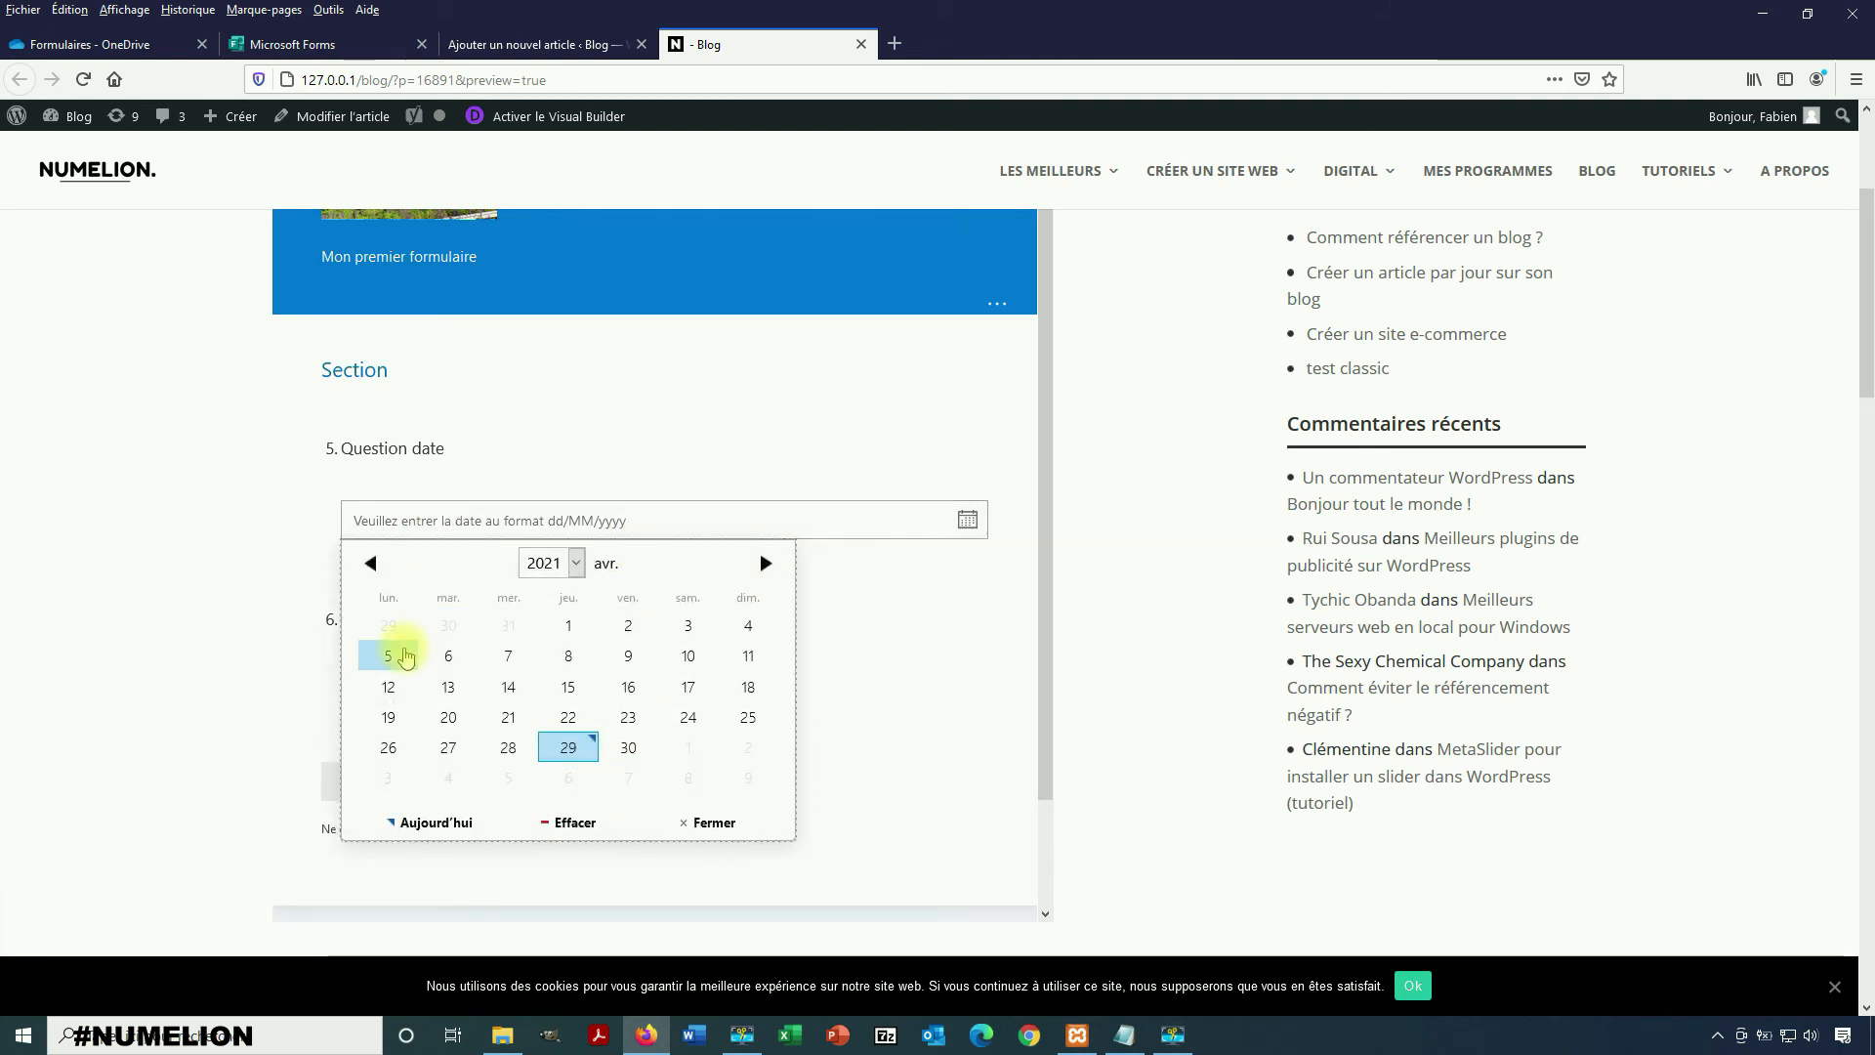
click(449, 656)
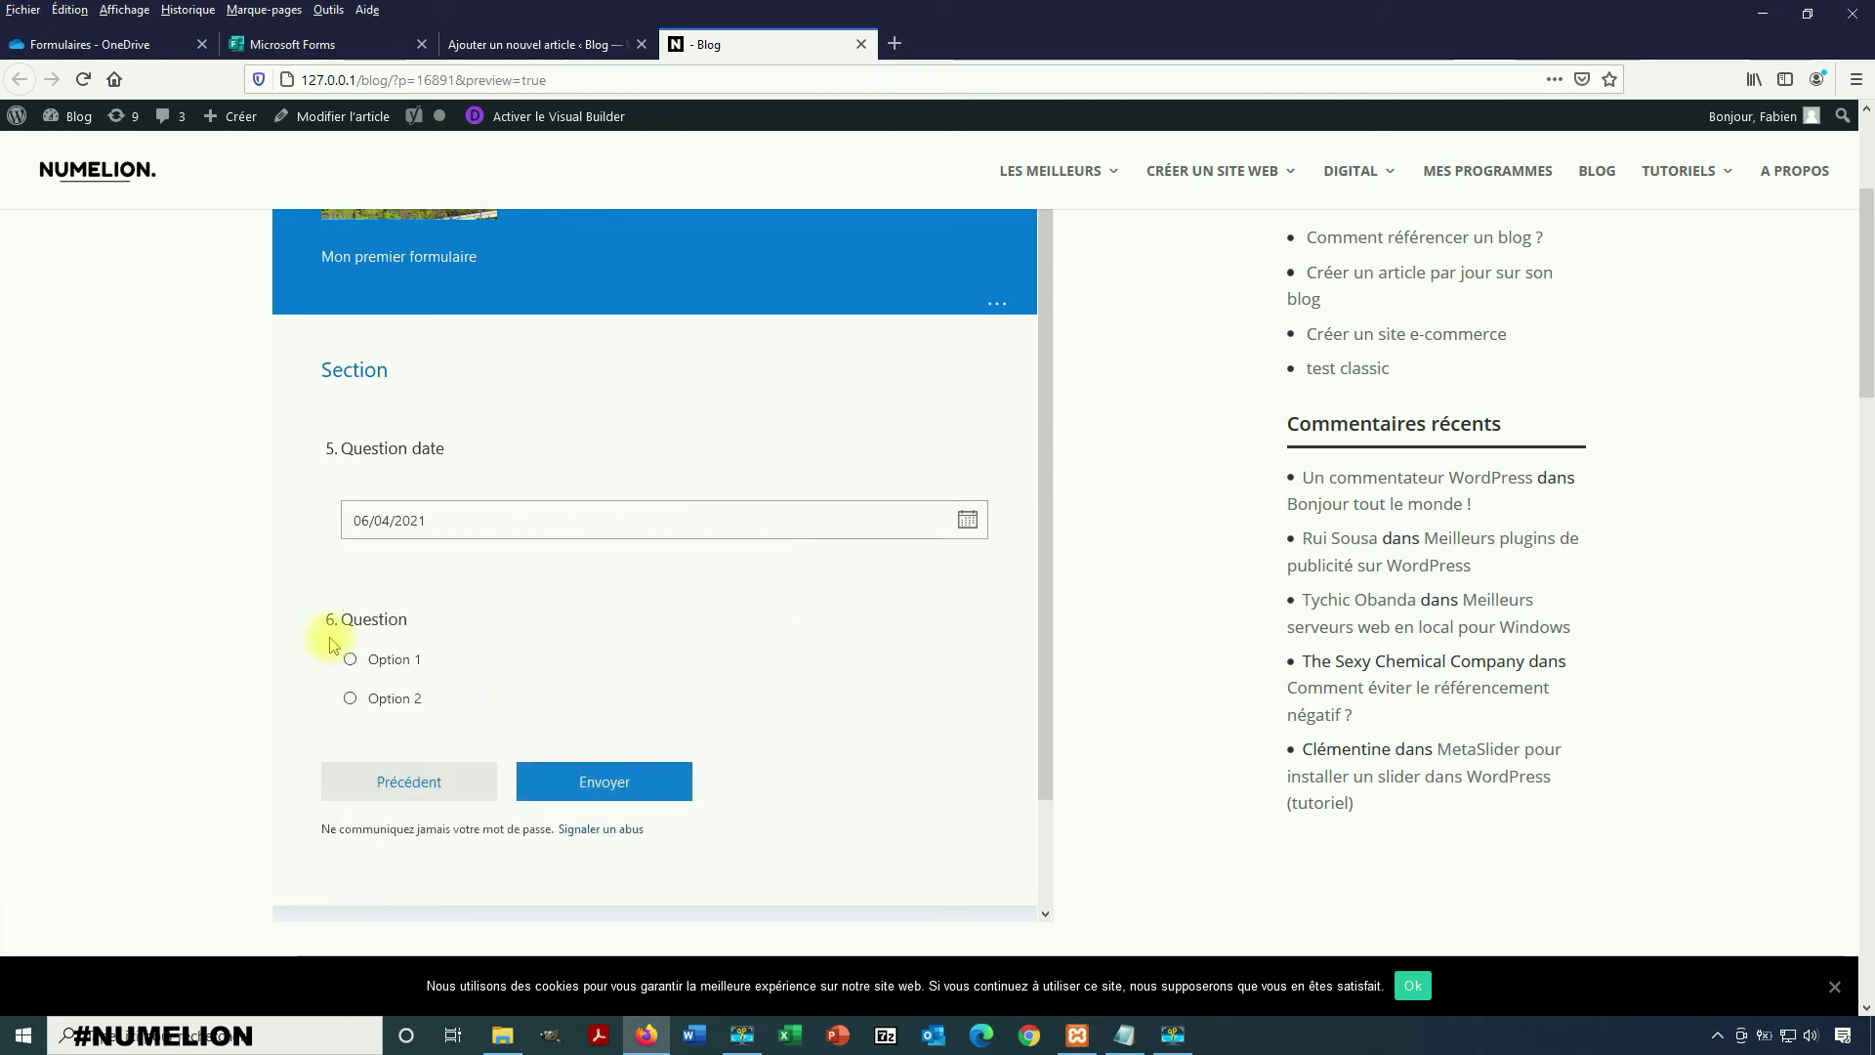
click(375, 659)
click(599, 778)
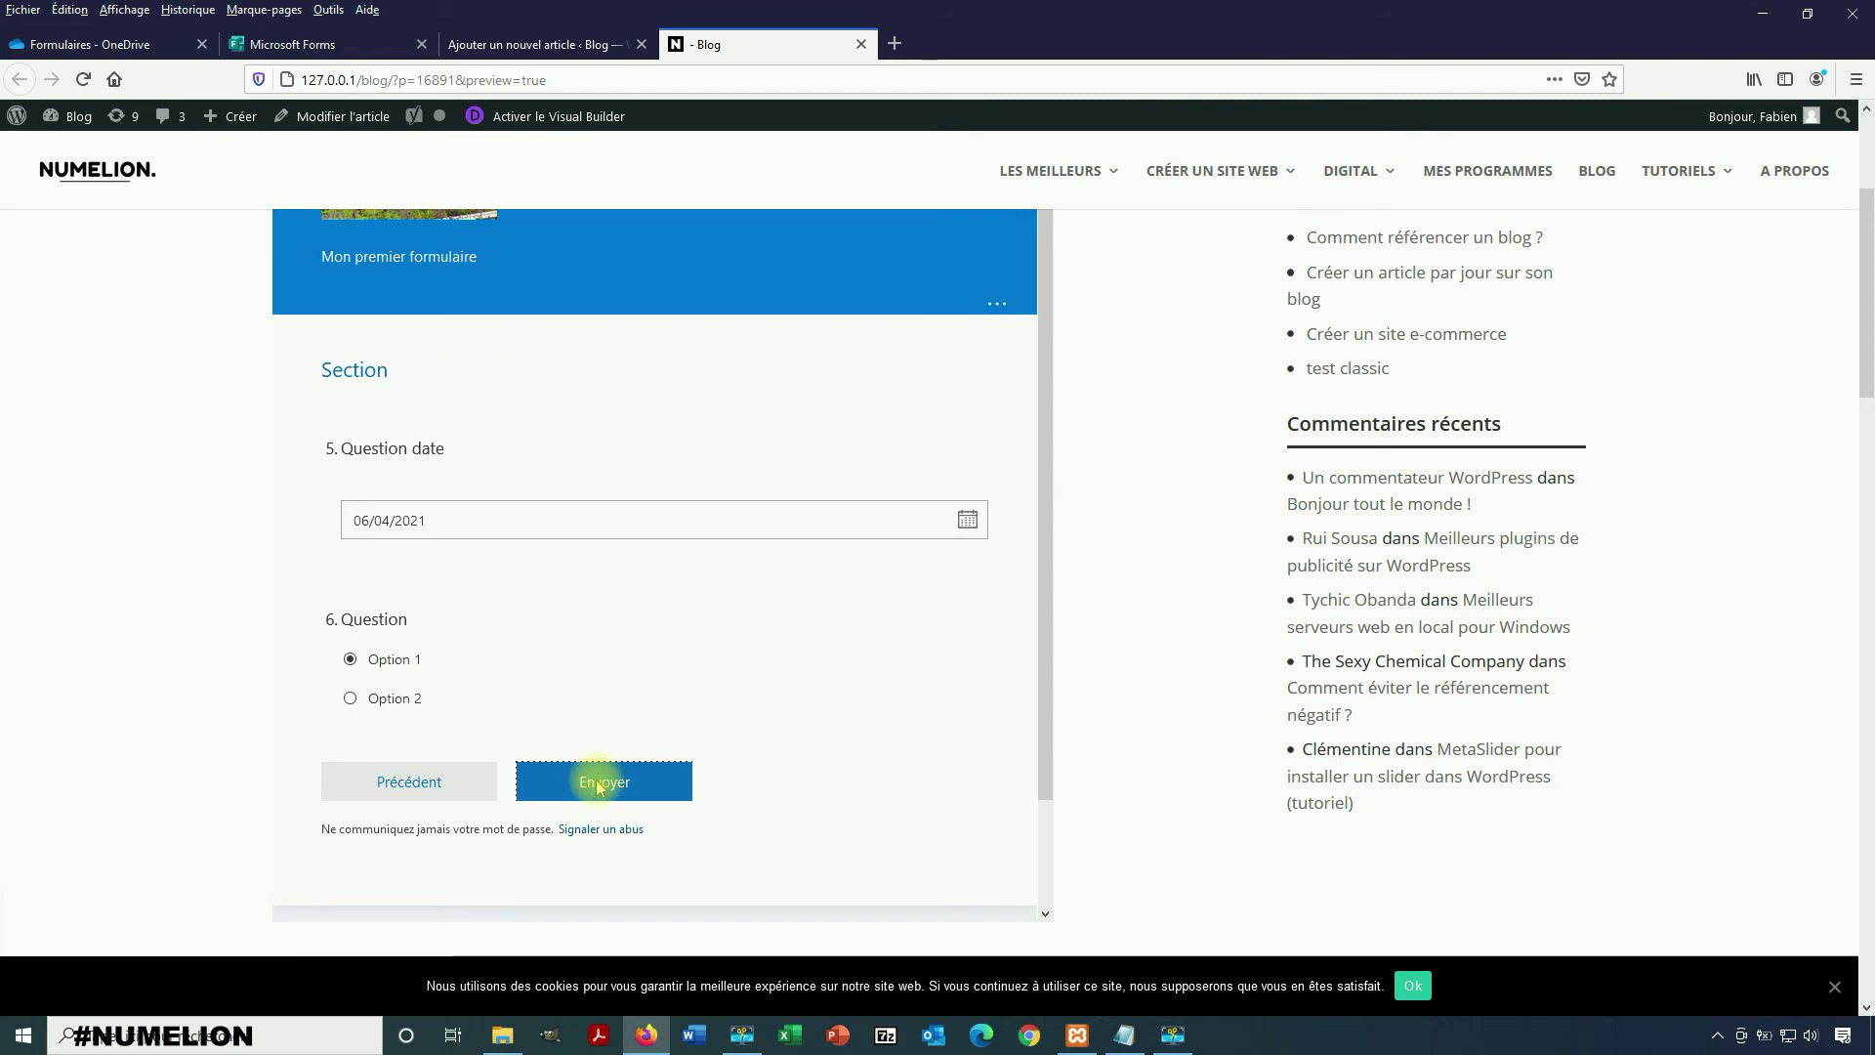
scroll(603, 436, down, 1)
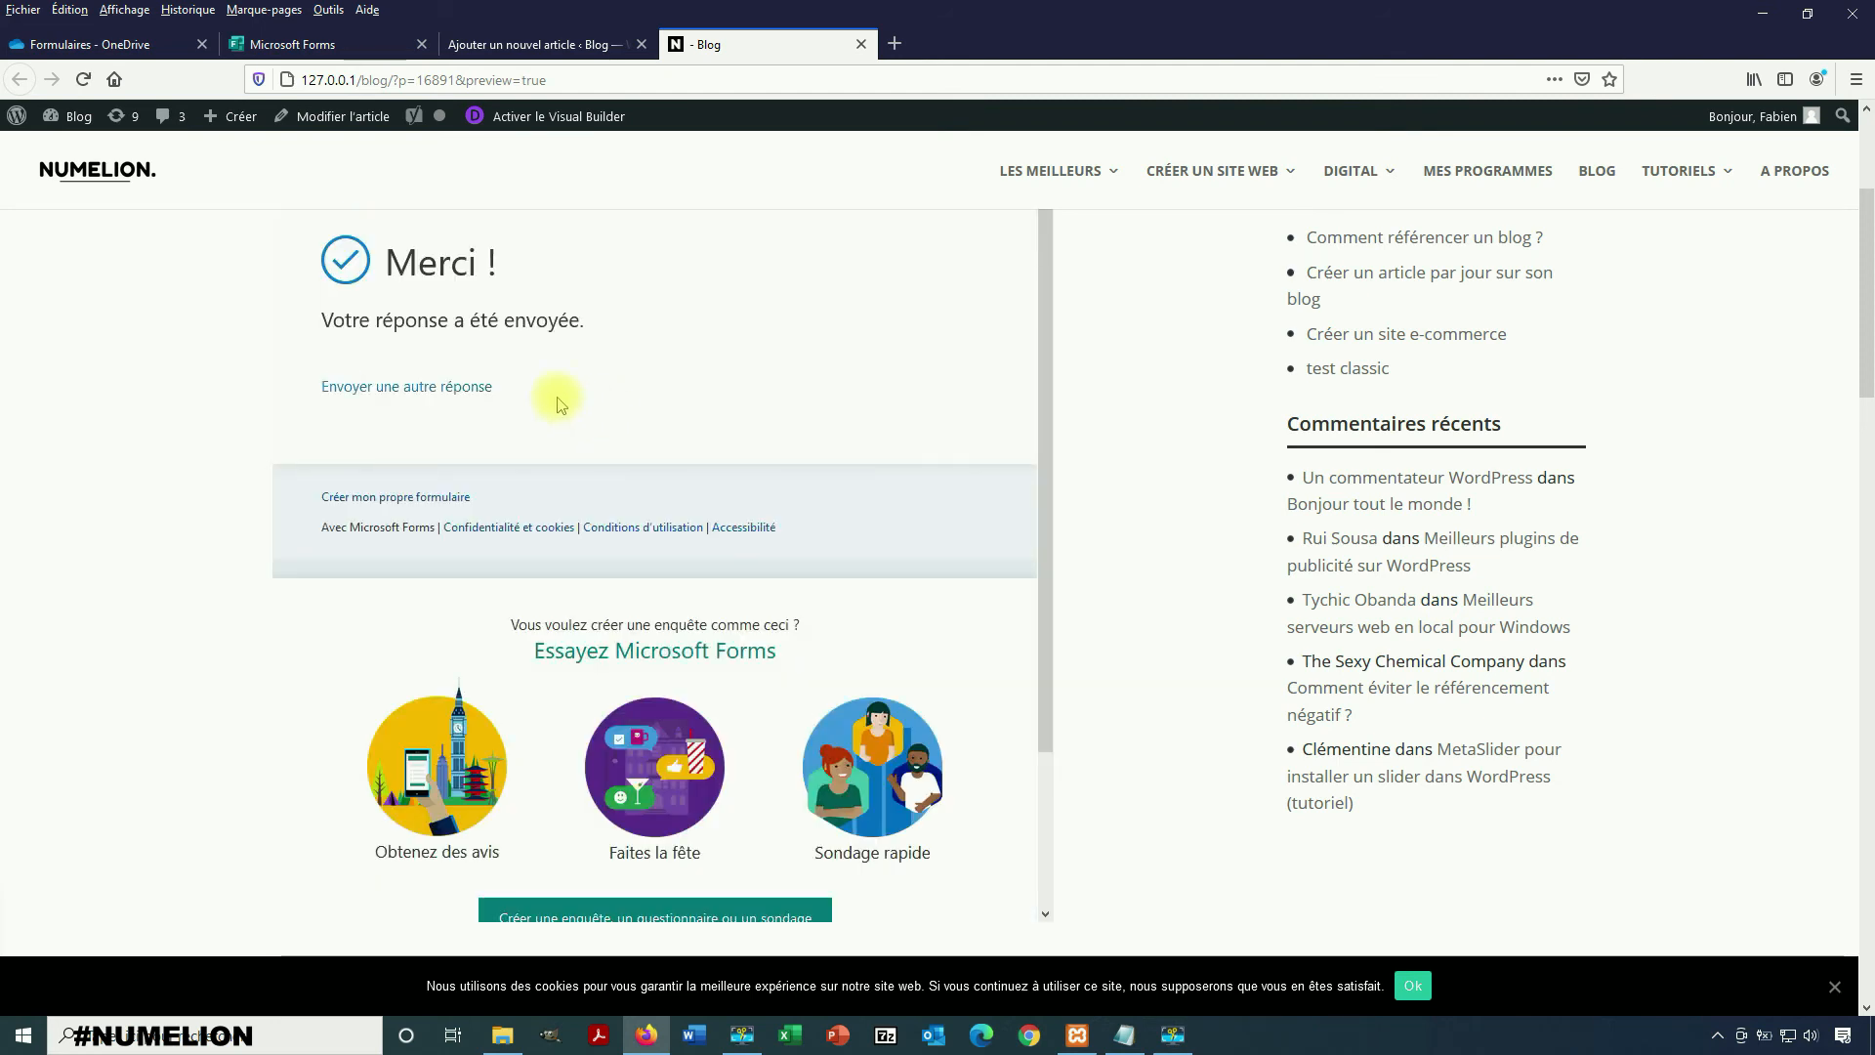
scroll(469, 397, up, 5)
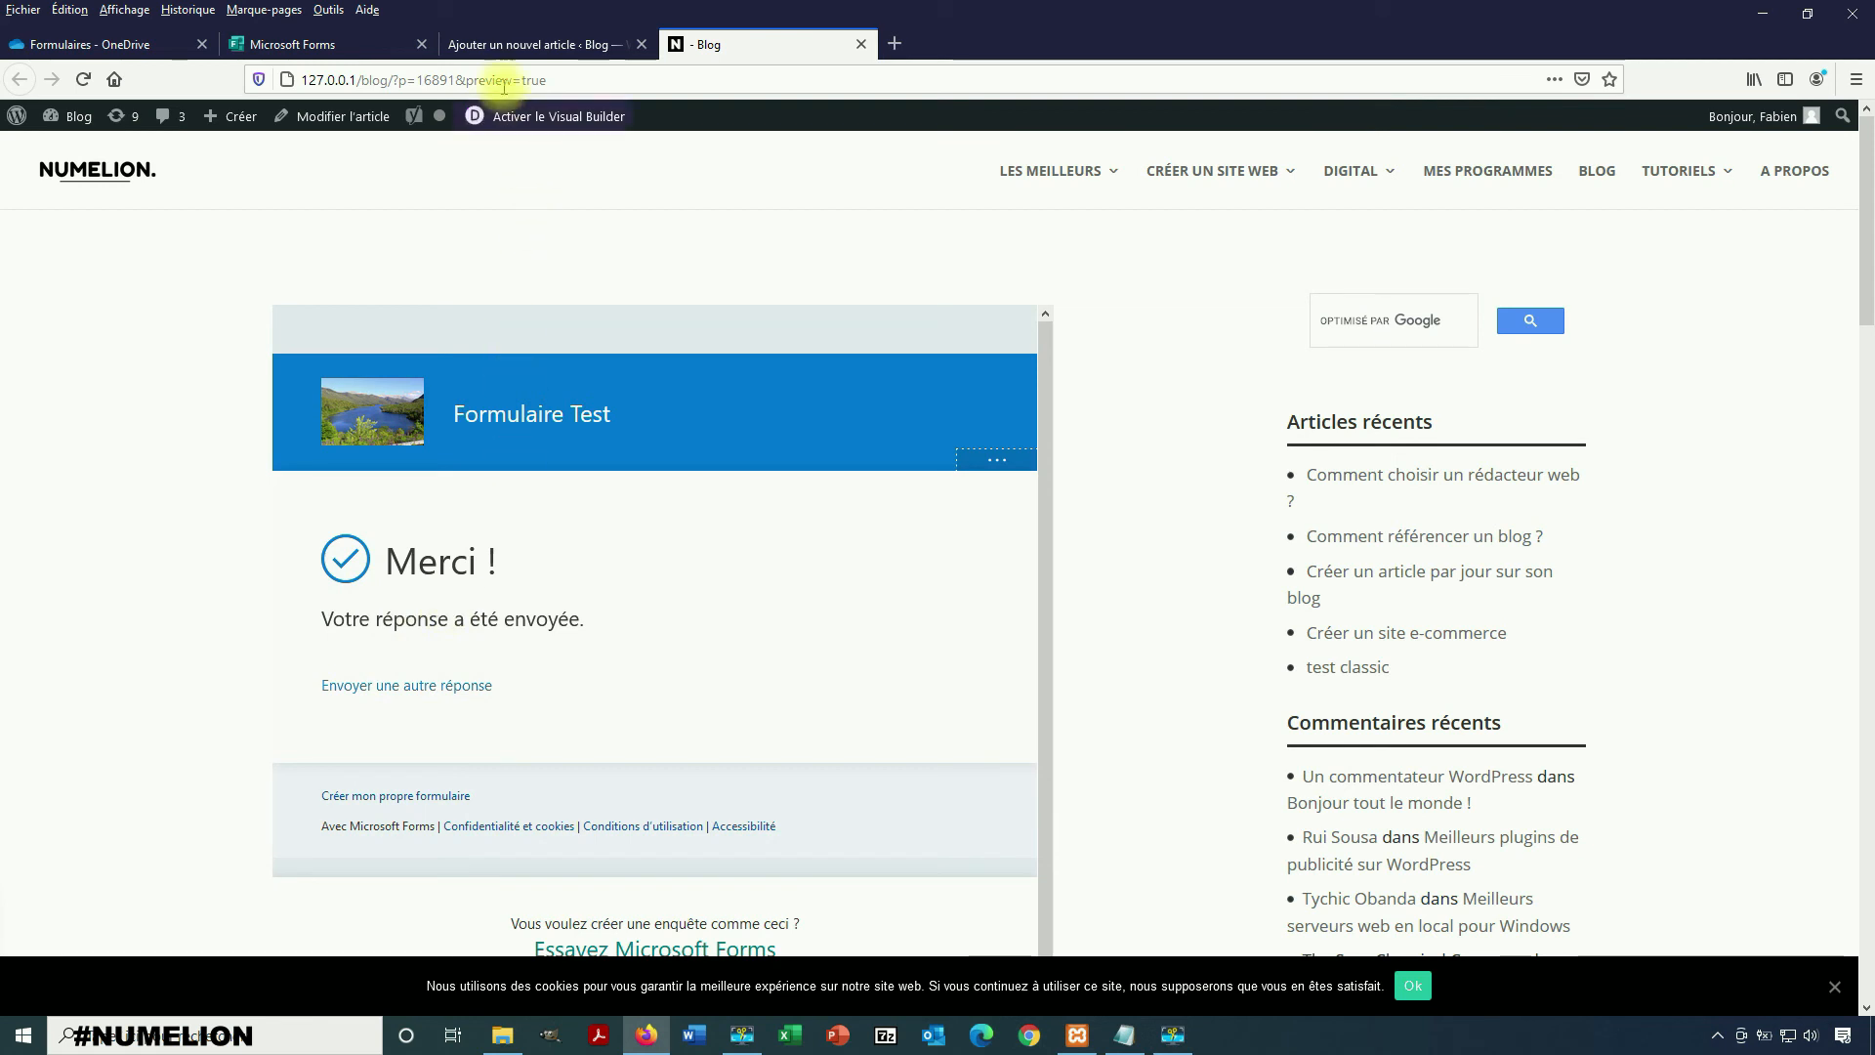
- Return to Microsoft Forms and review the response summary for all the questions
click(347, 49)
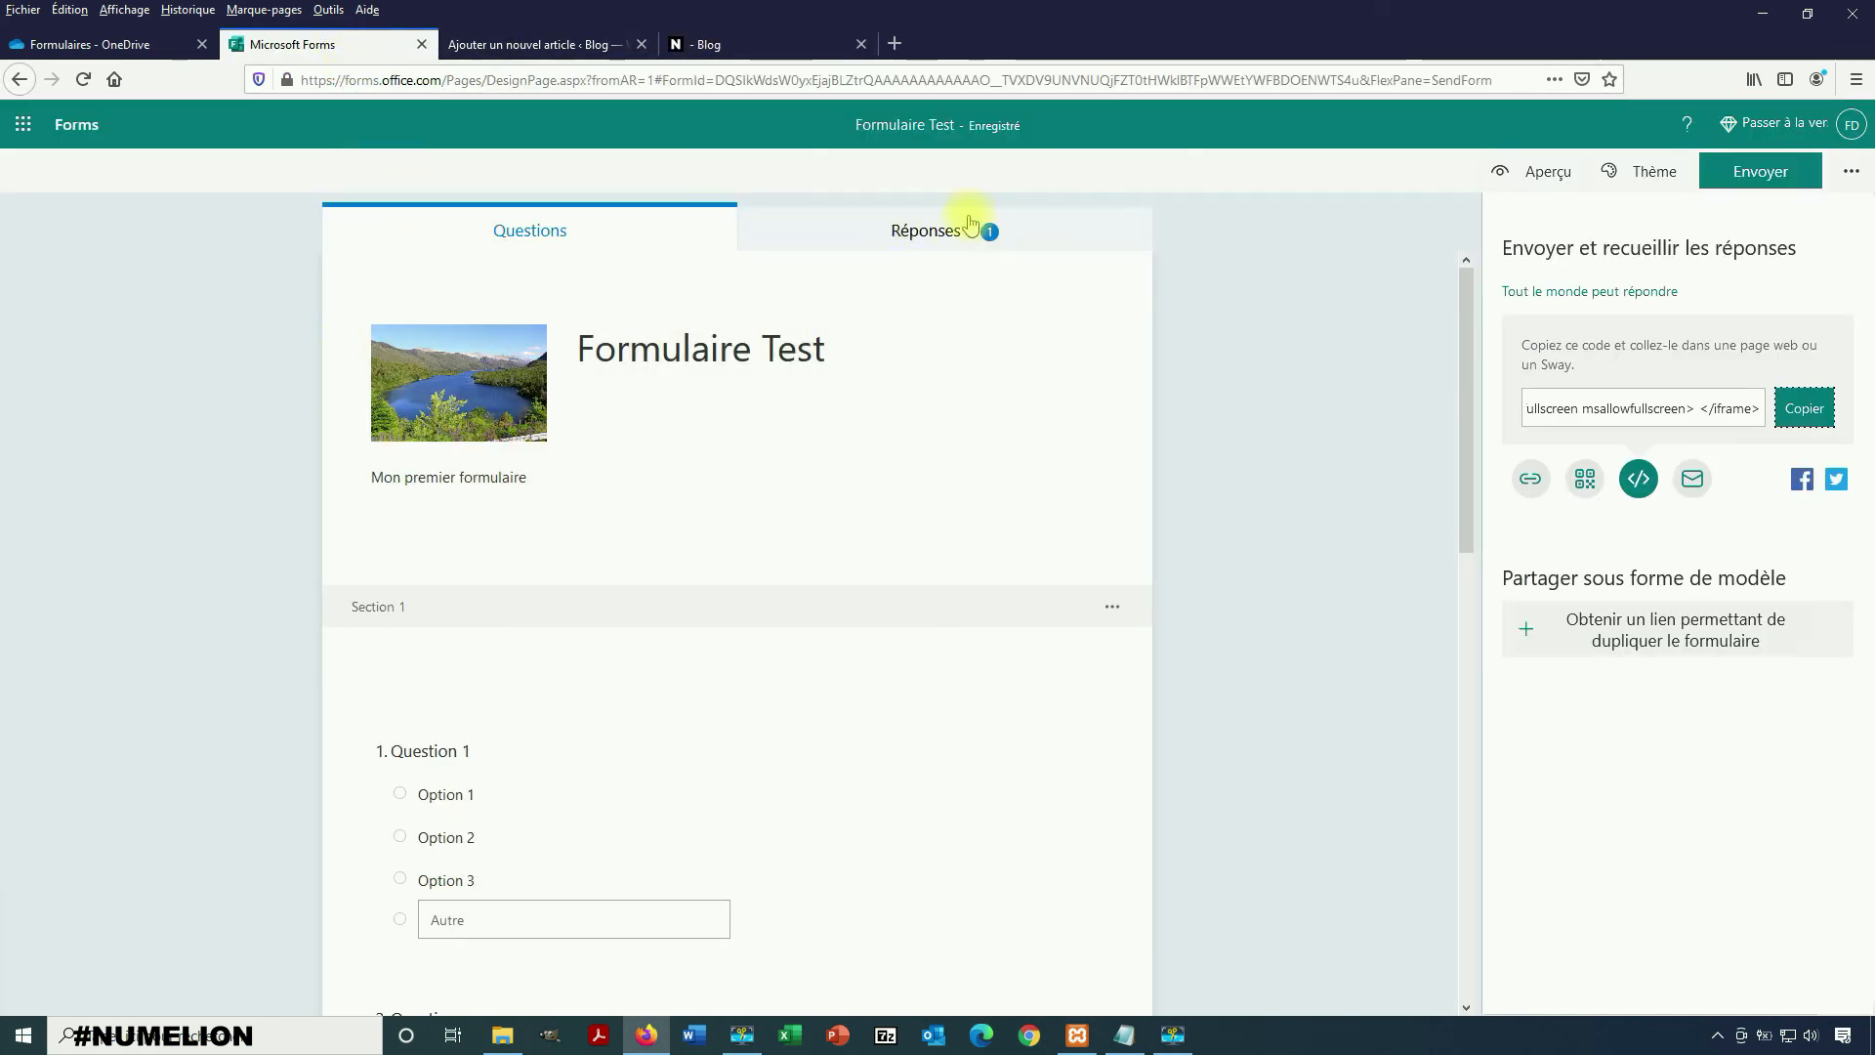
click(918, 238)
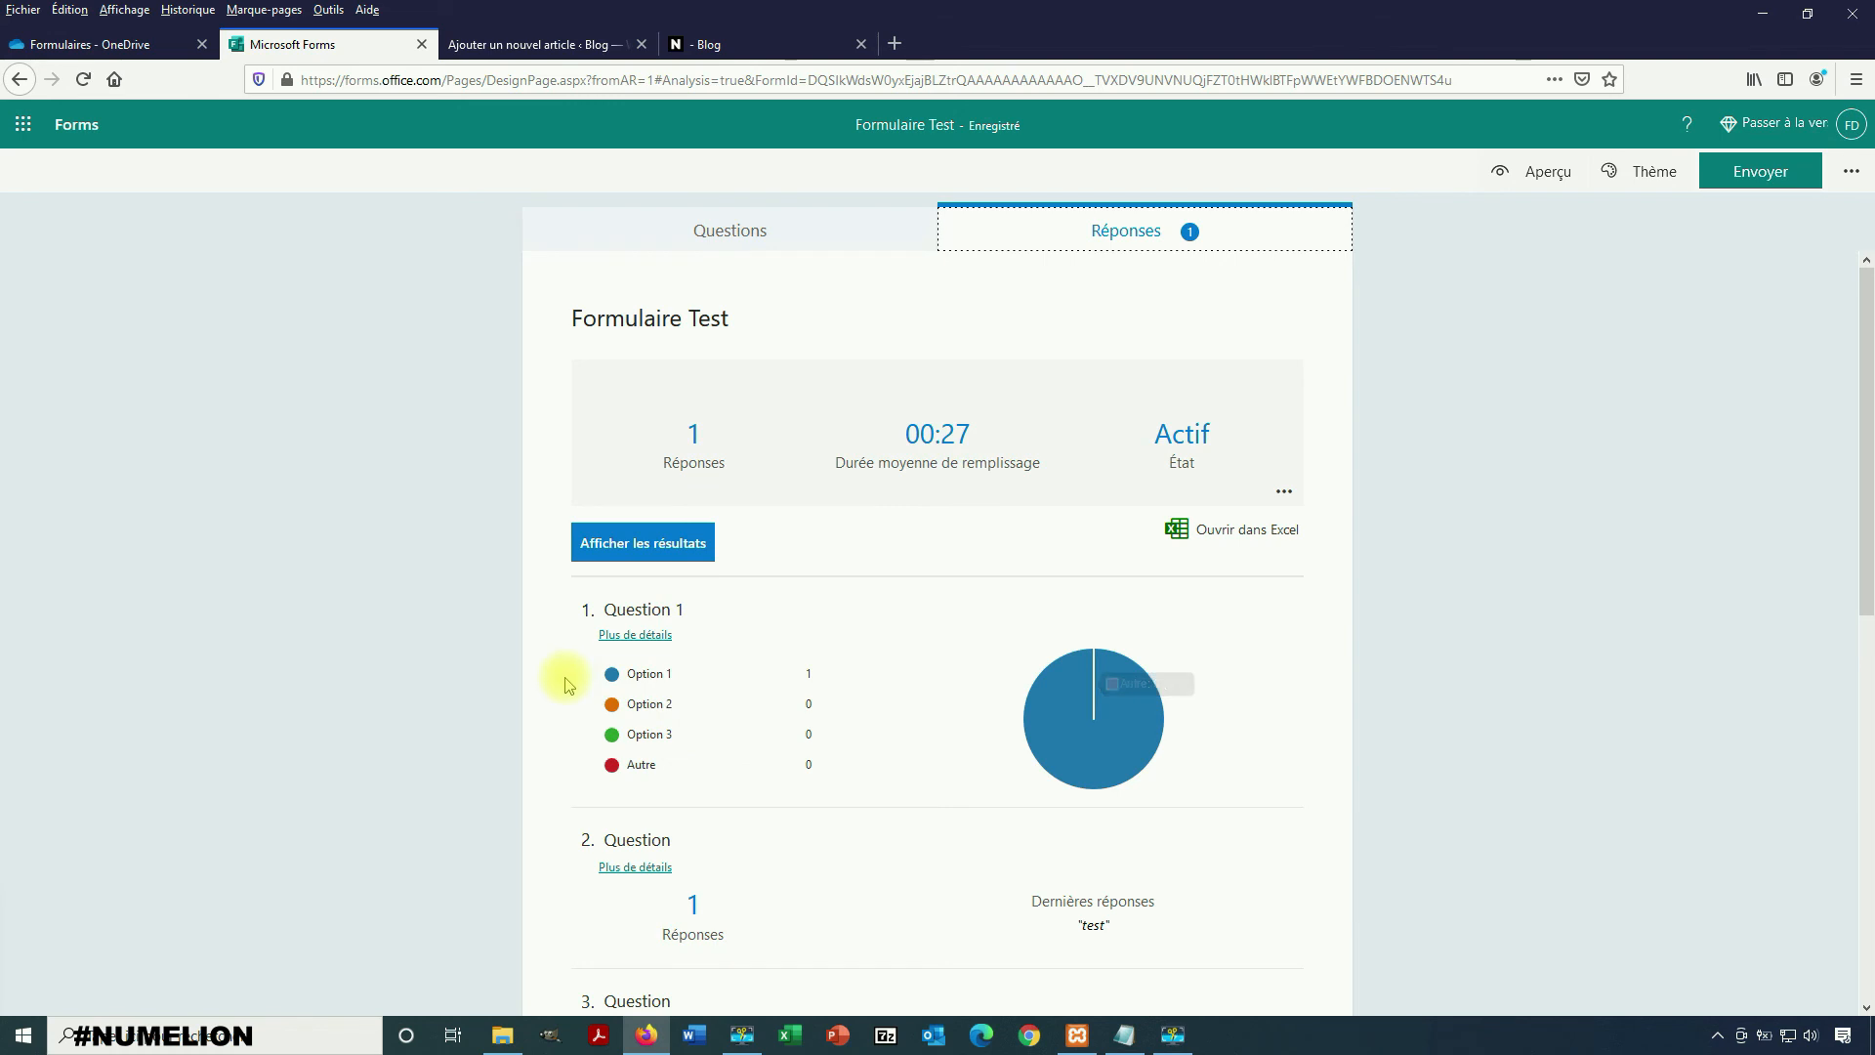
scroll(557, 670, down, 8)
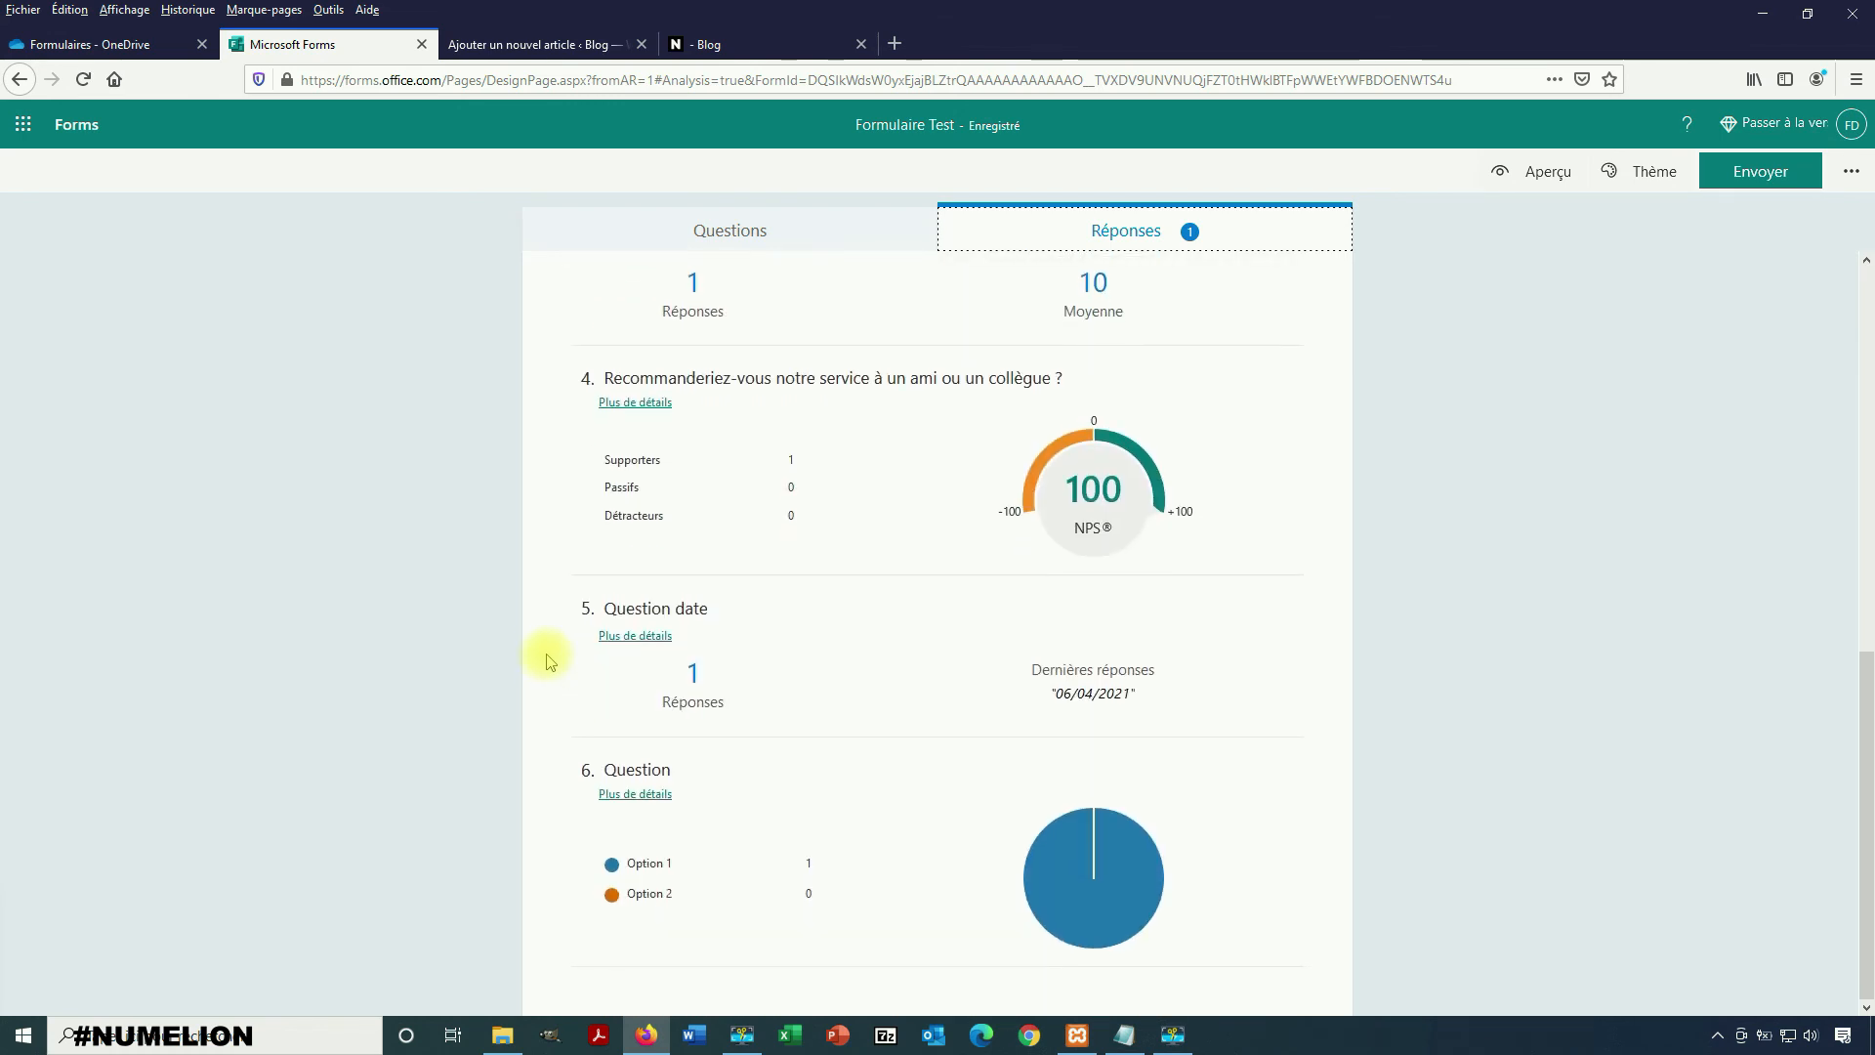
scroll(459, 552, up, 1)
scroll(452, 558, up, 6)
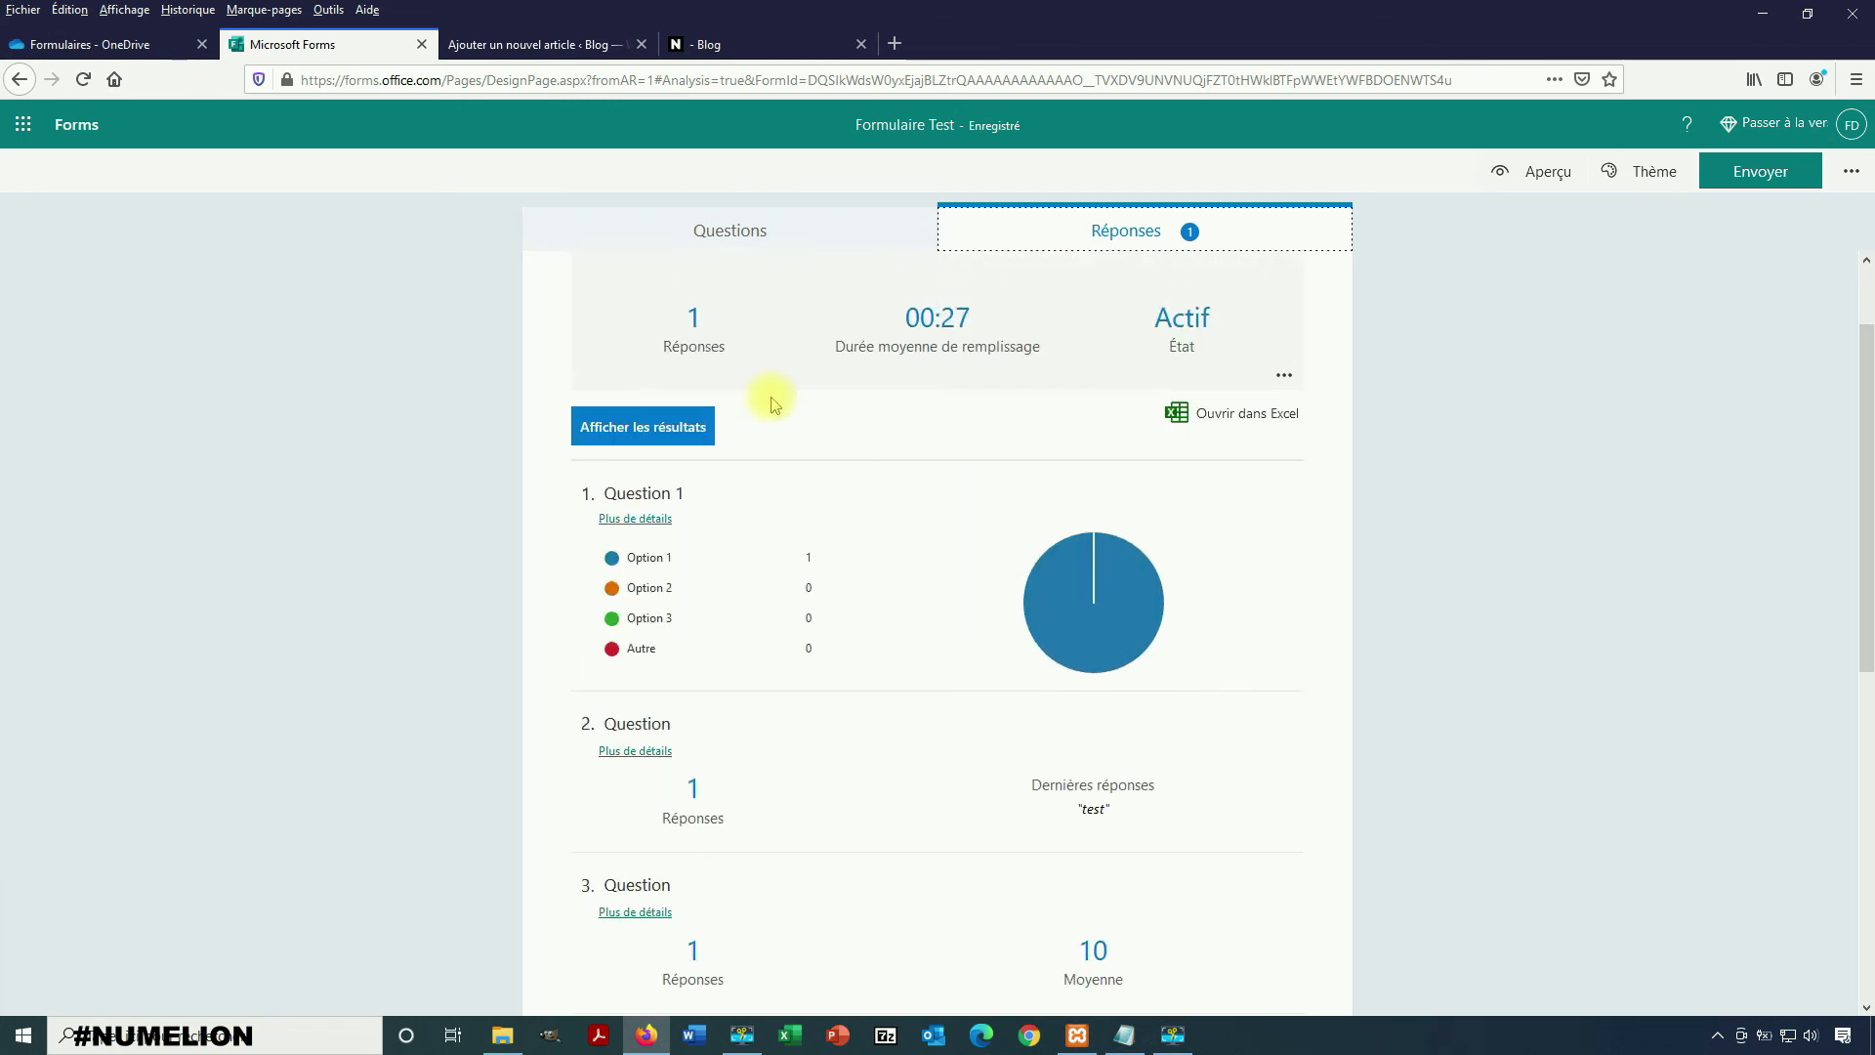
scroll(571, 430, up, 1)
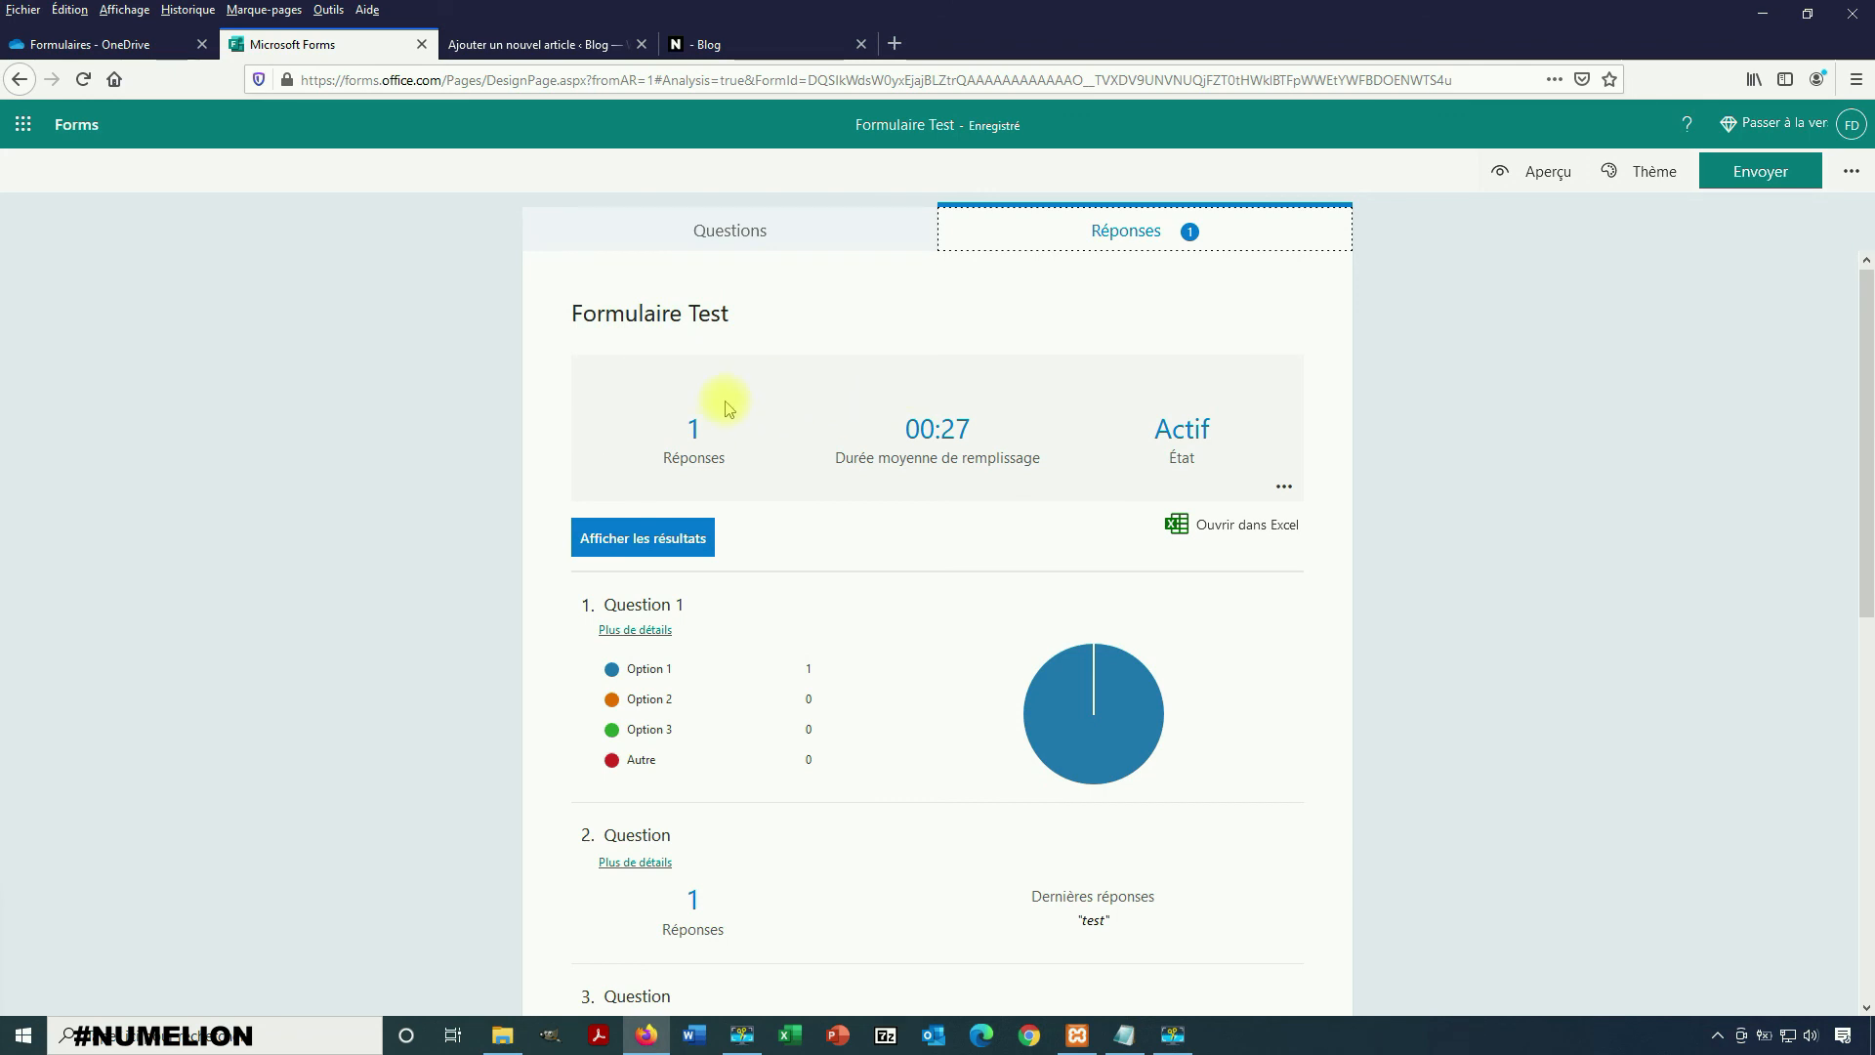
- Export the responses as the workbook Formulaire Test_.xlsx and open it with Excel
click(1238, 522)
click(795, 517)
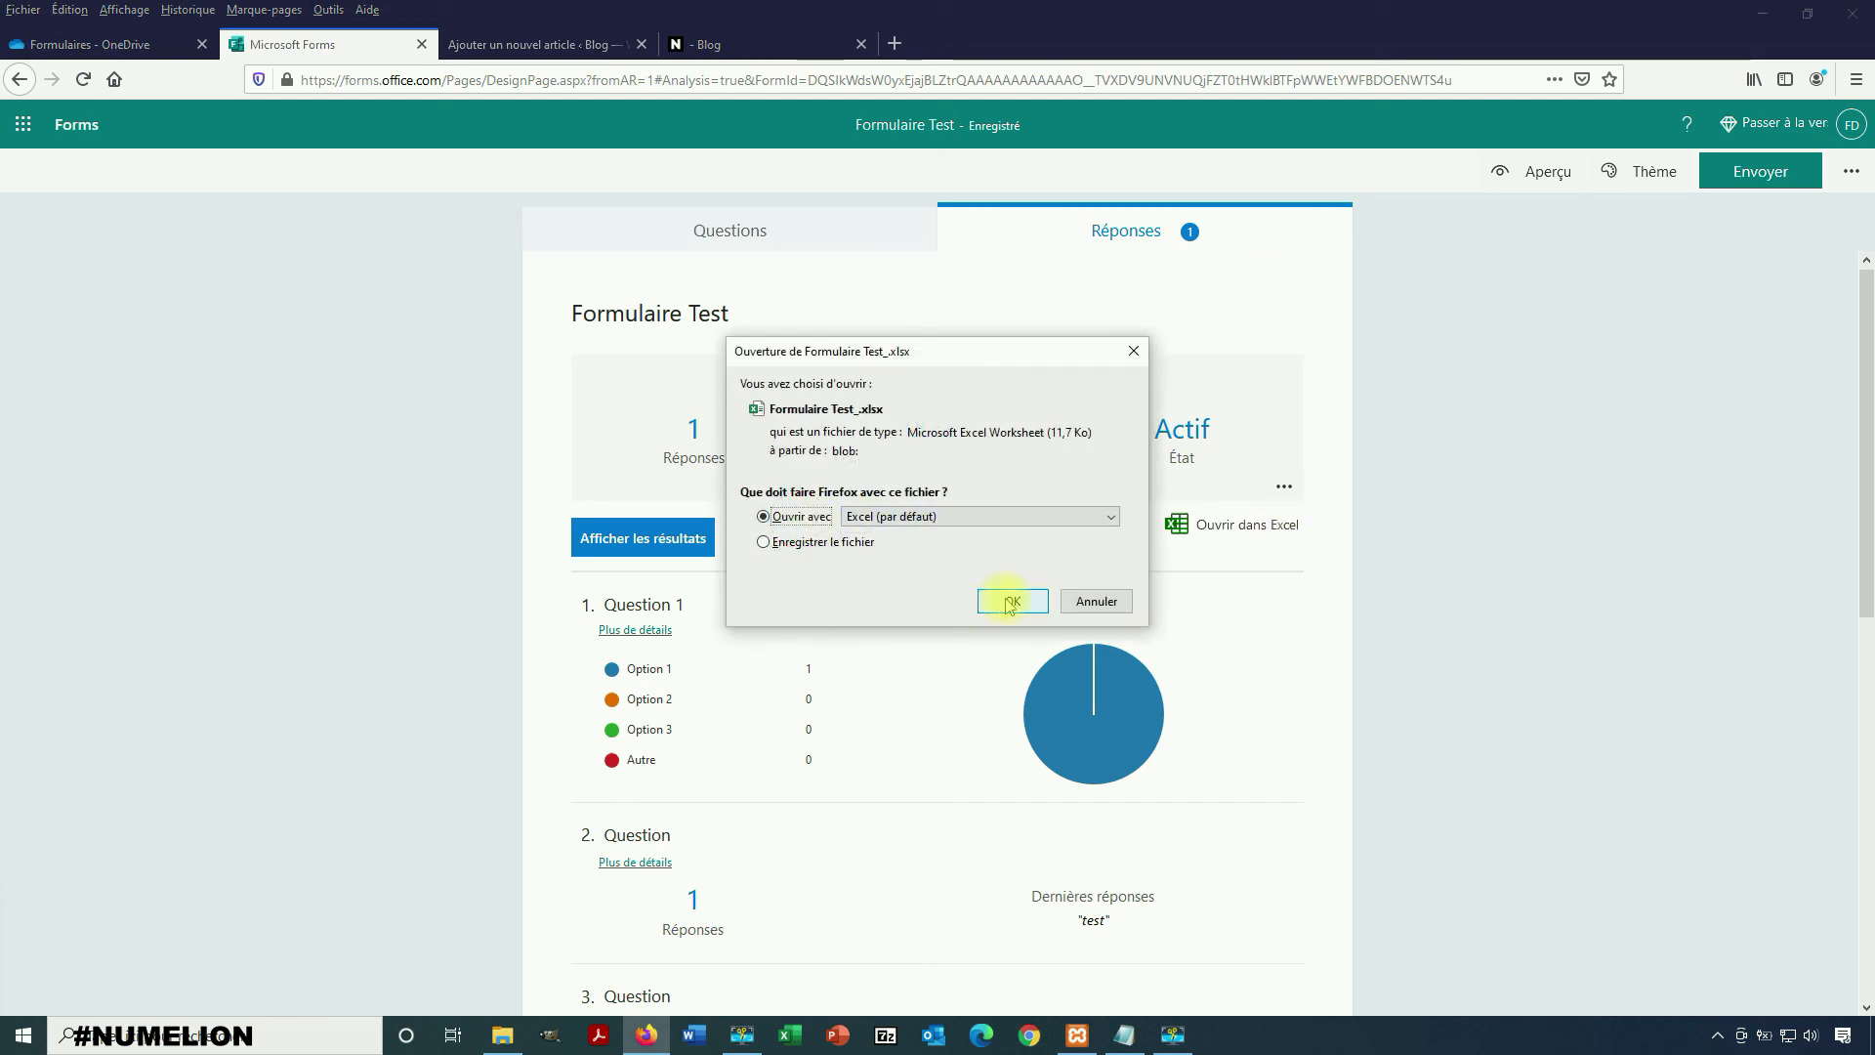
click(1013, 601)
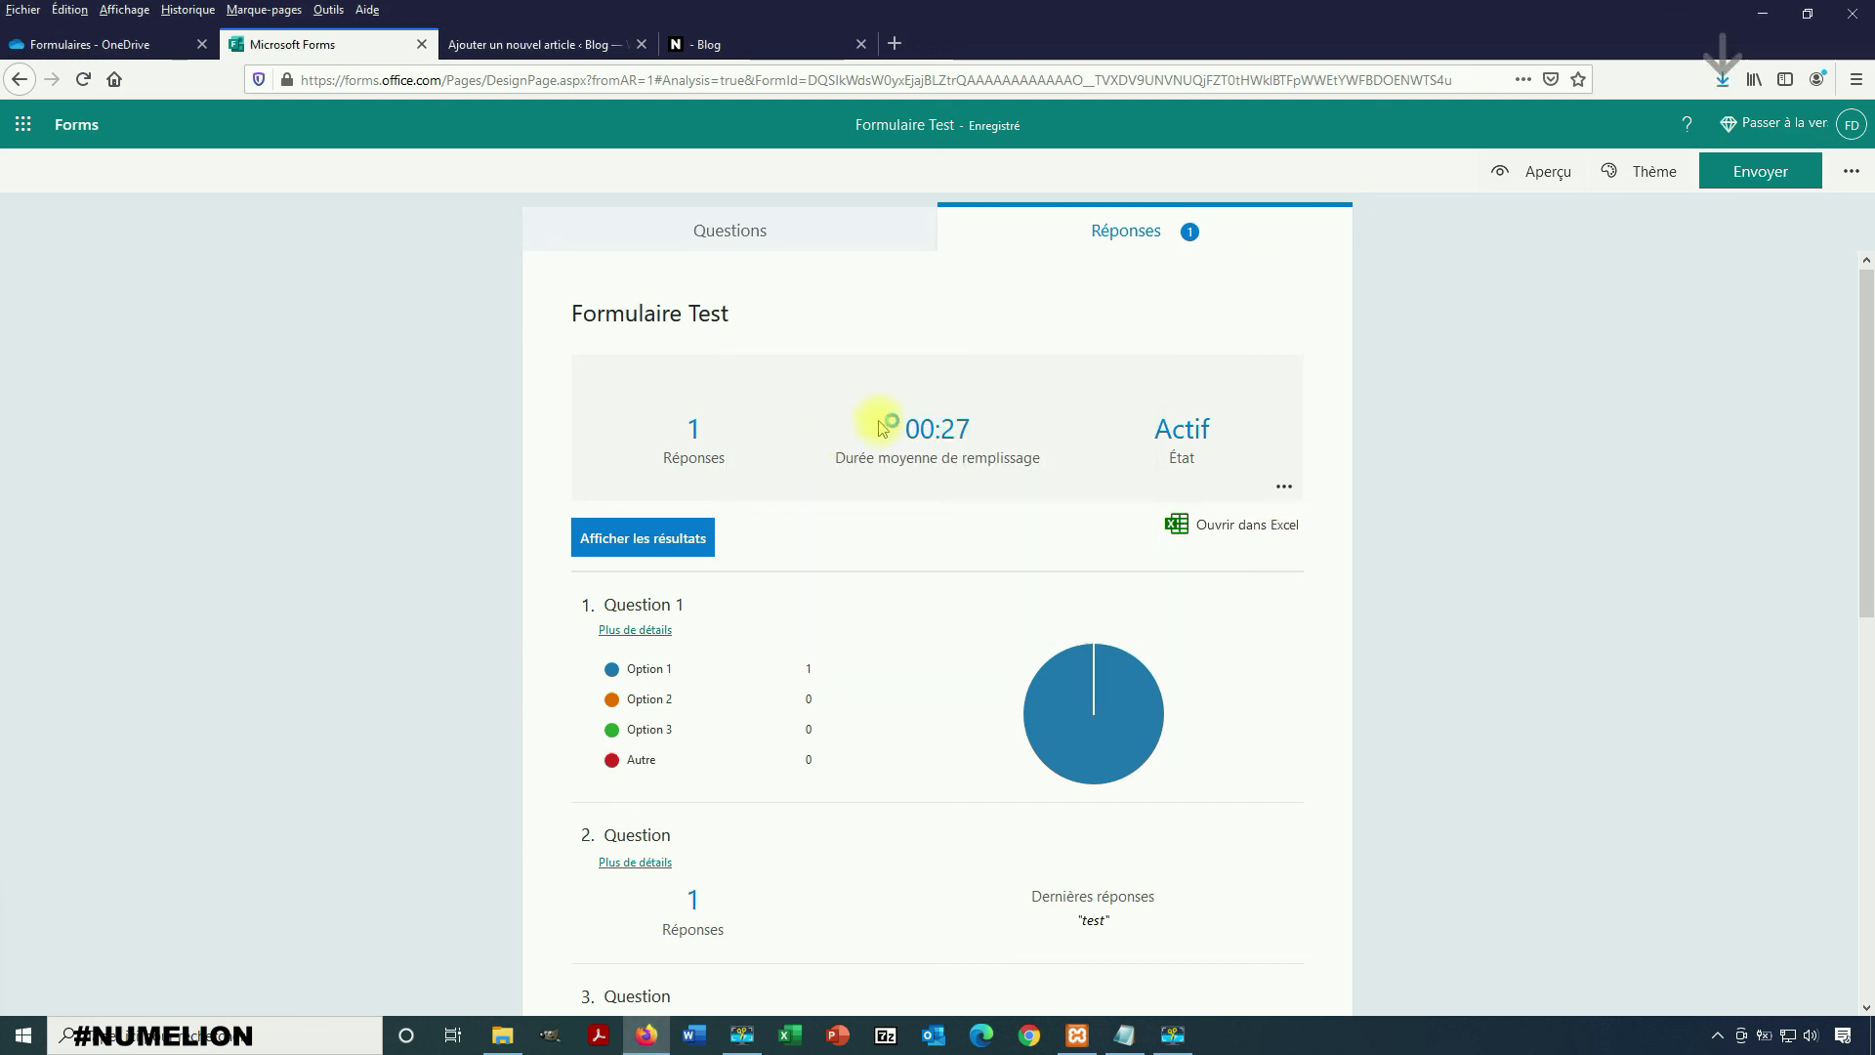